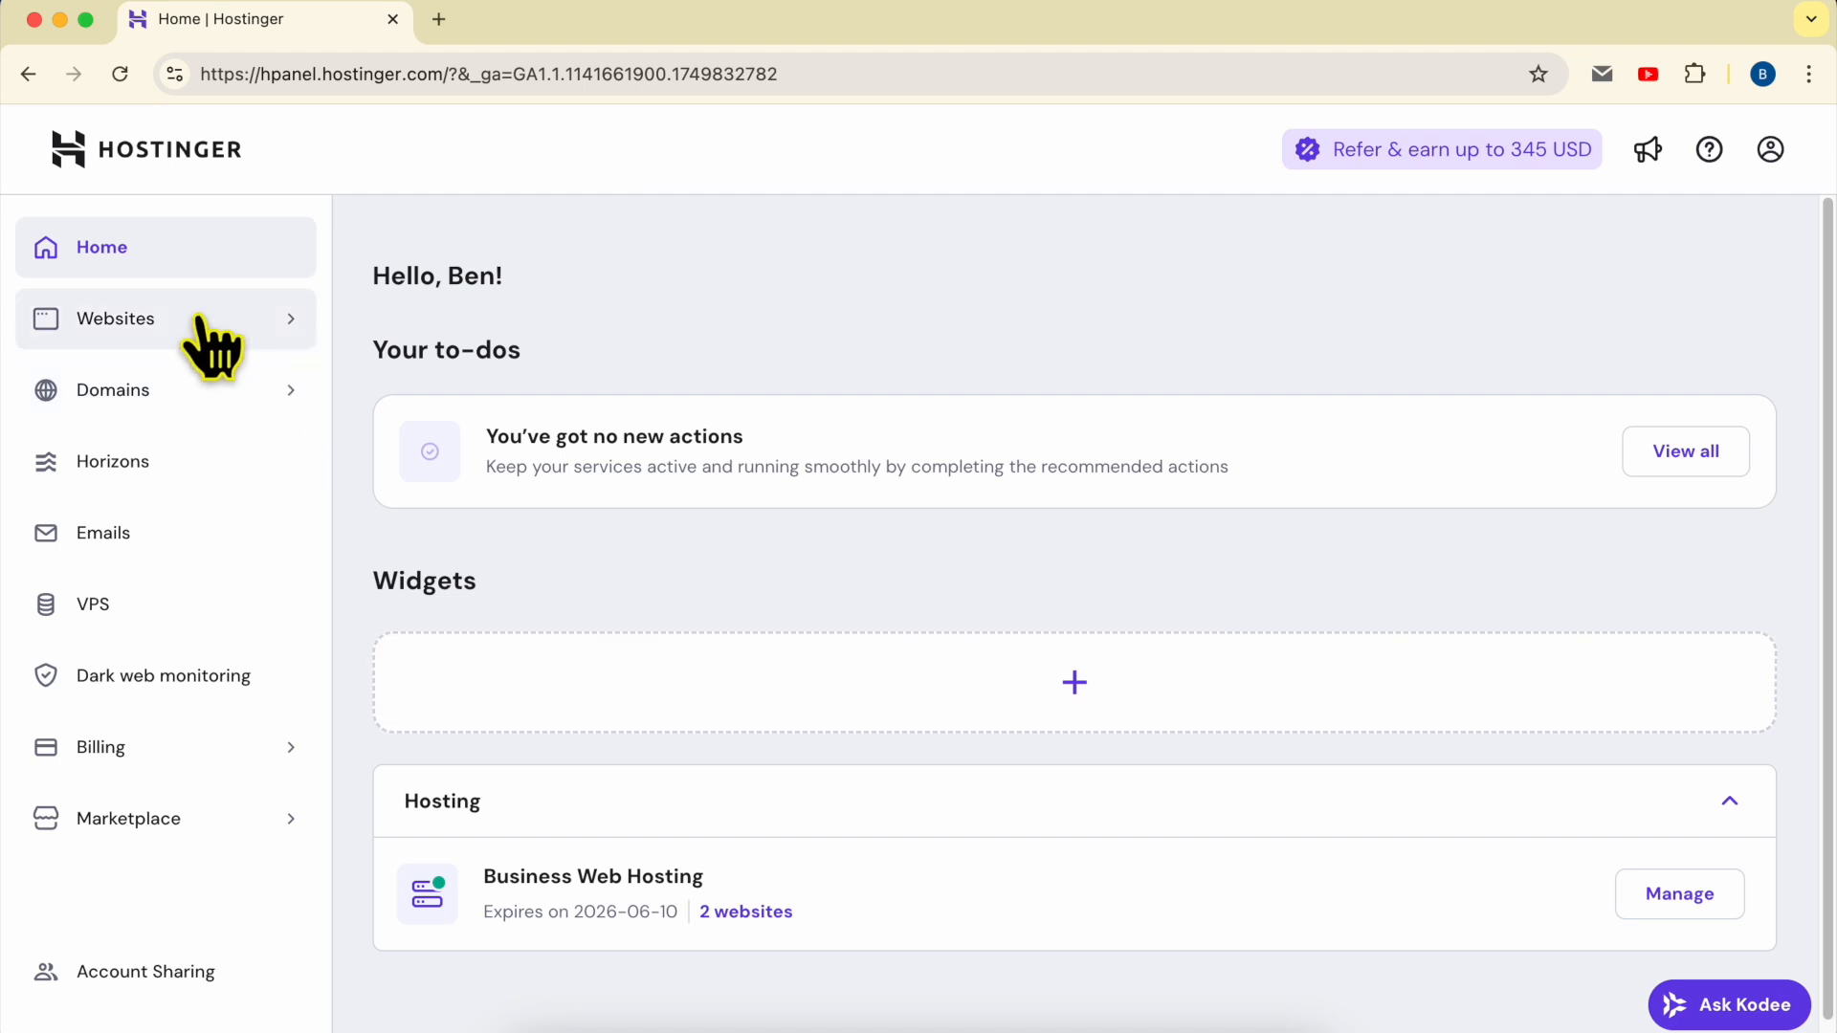
Step: Start connecting a domain to the Business Web Hosting website that uses a temporary builder-preview address
left_click(212, 346)
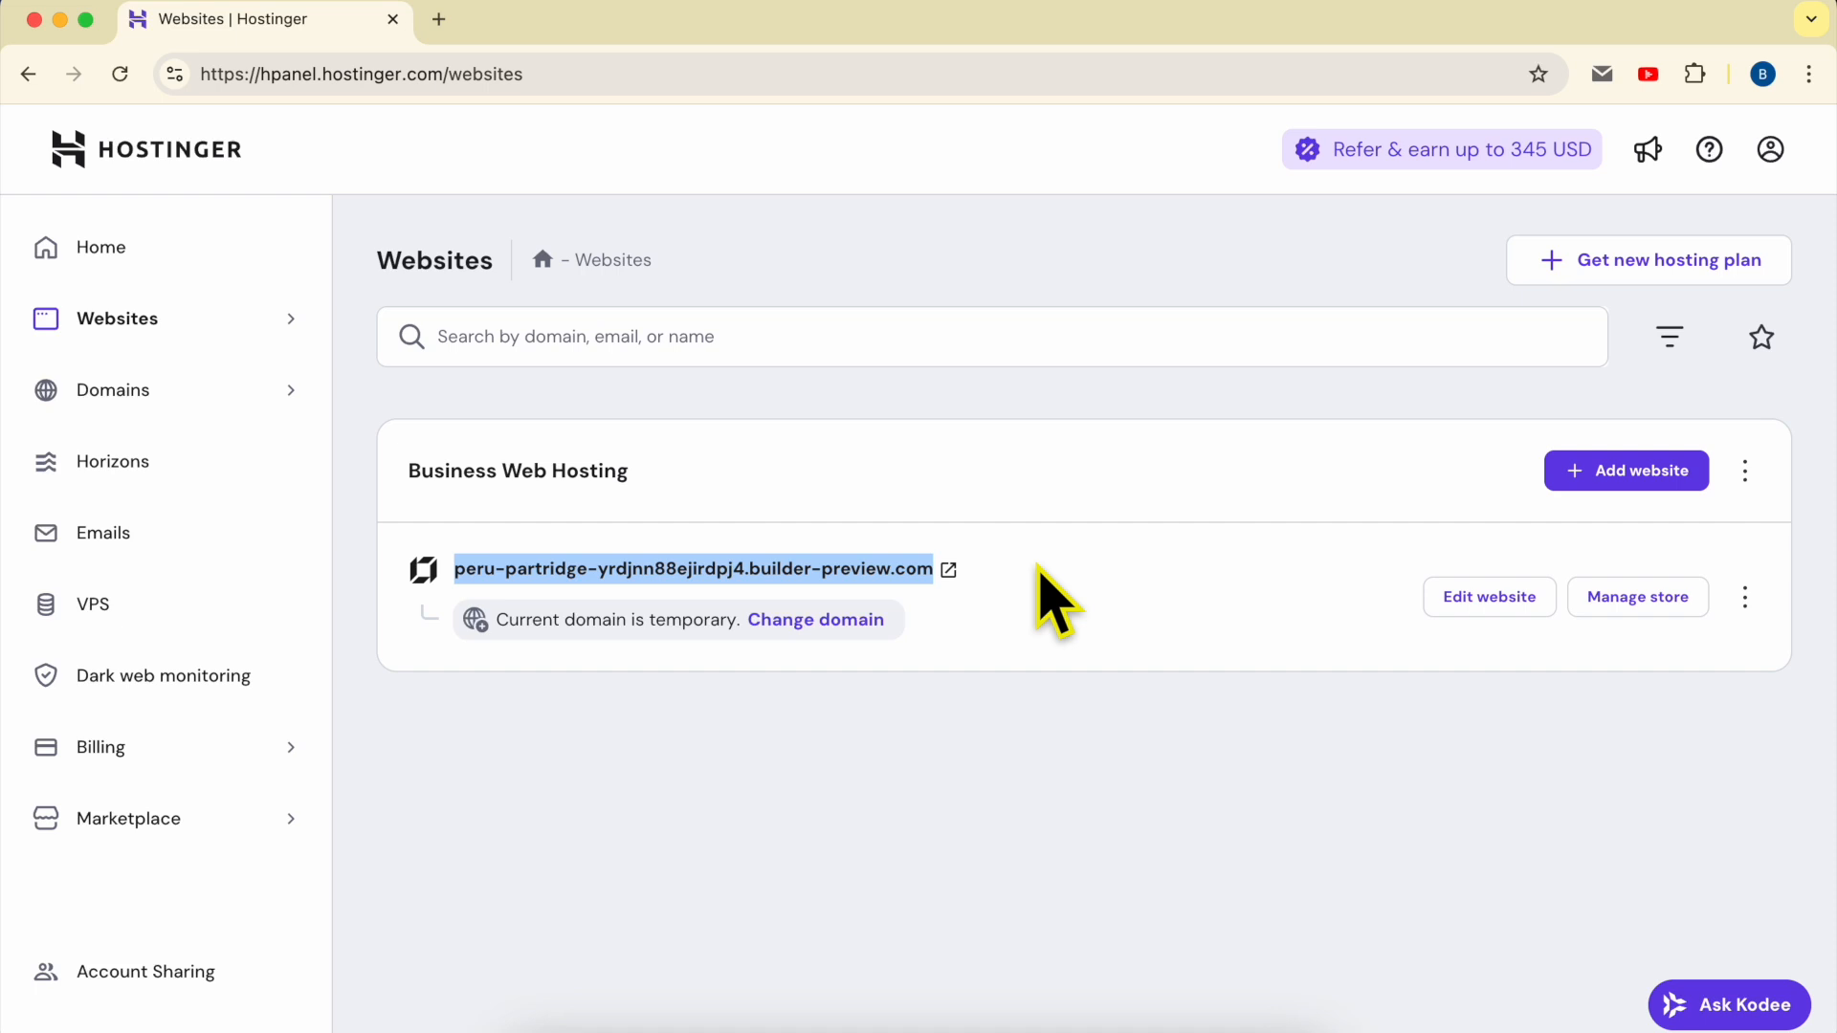
left_click(1024, 570)
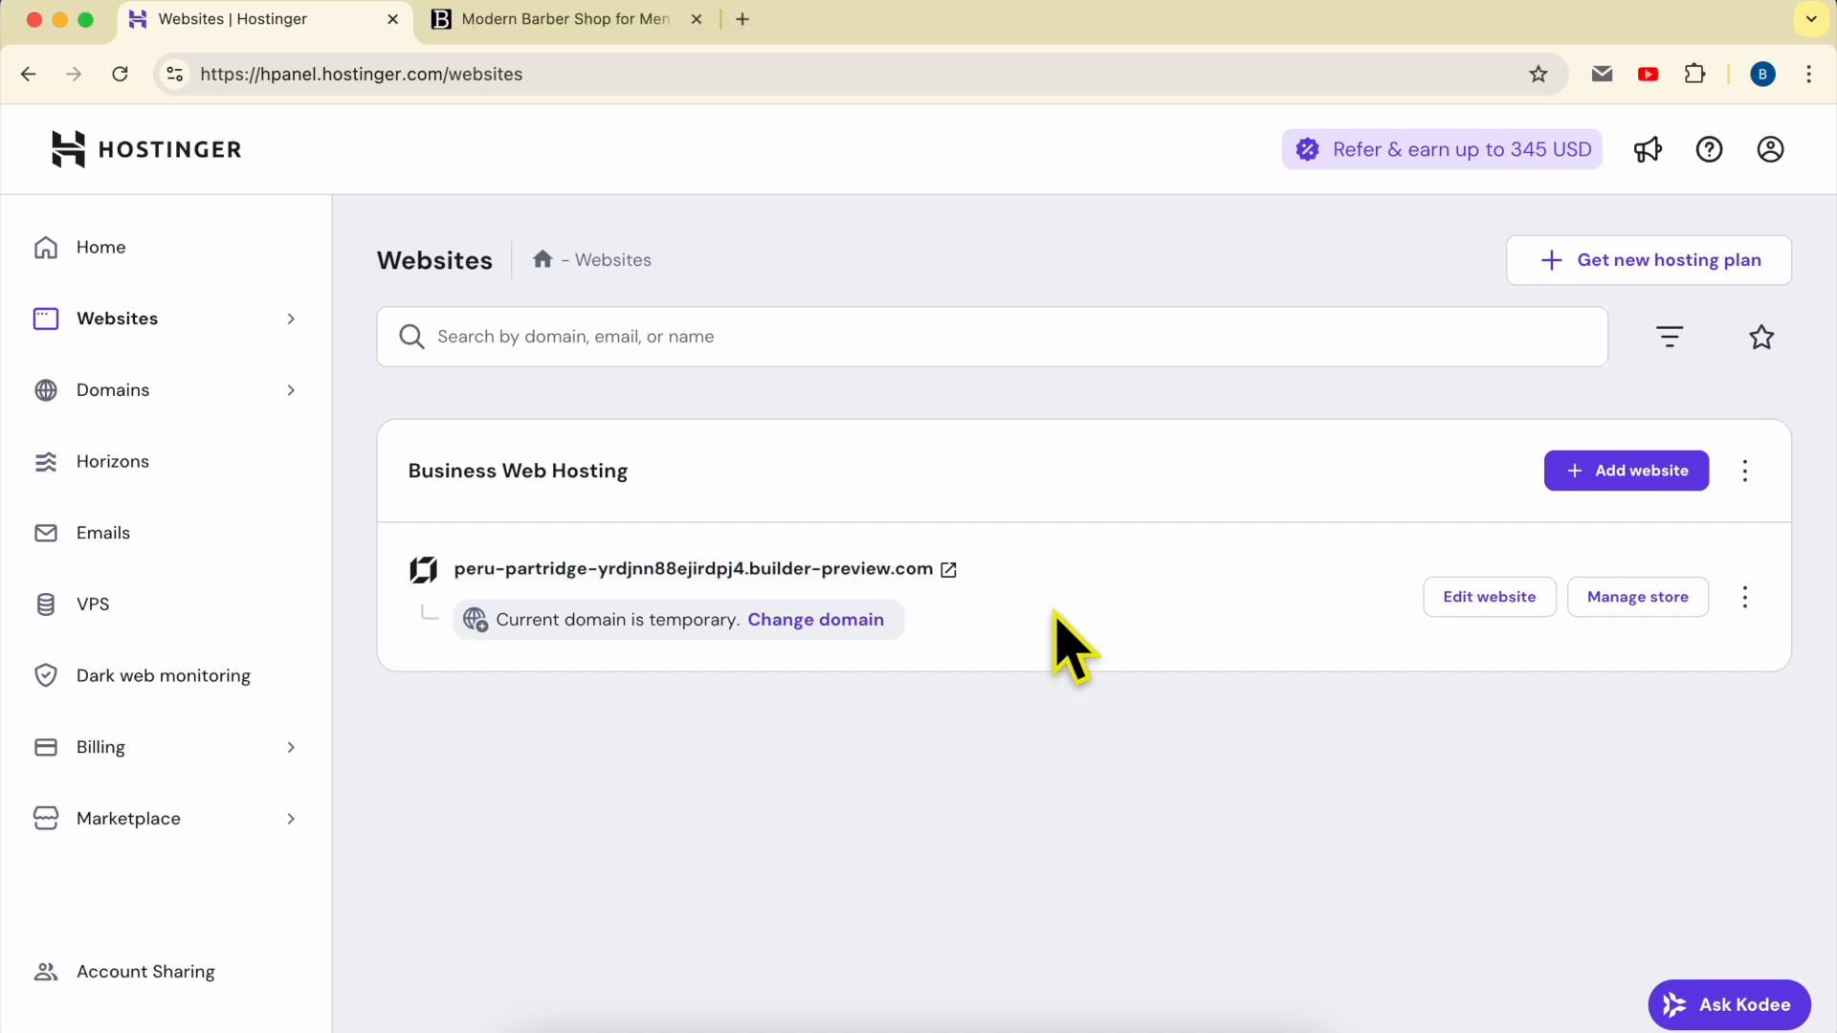
triple_click(1043, 564)
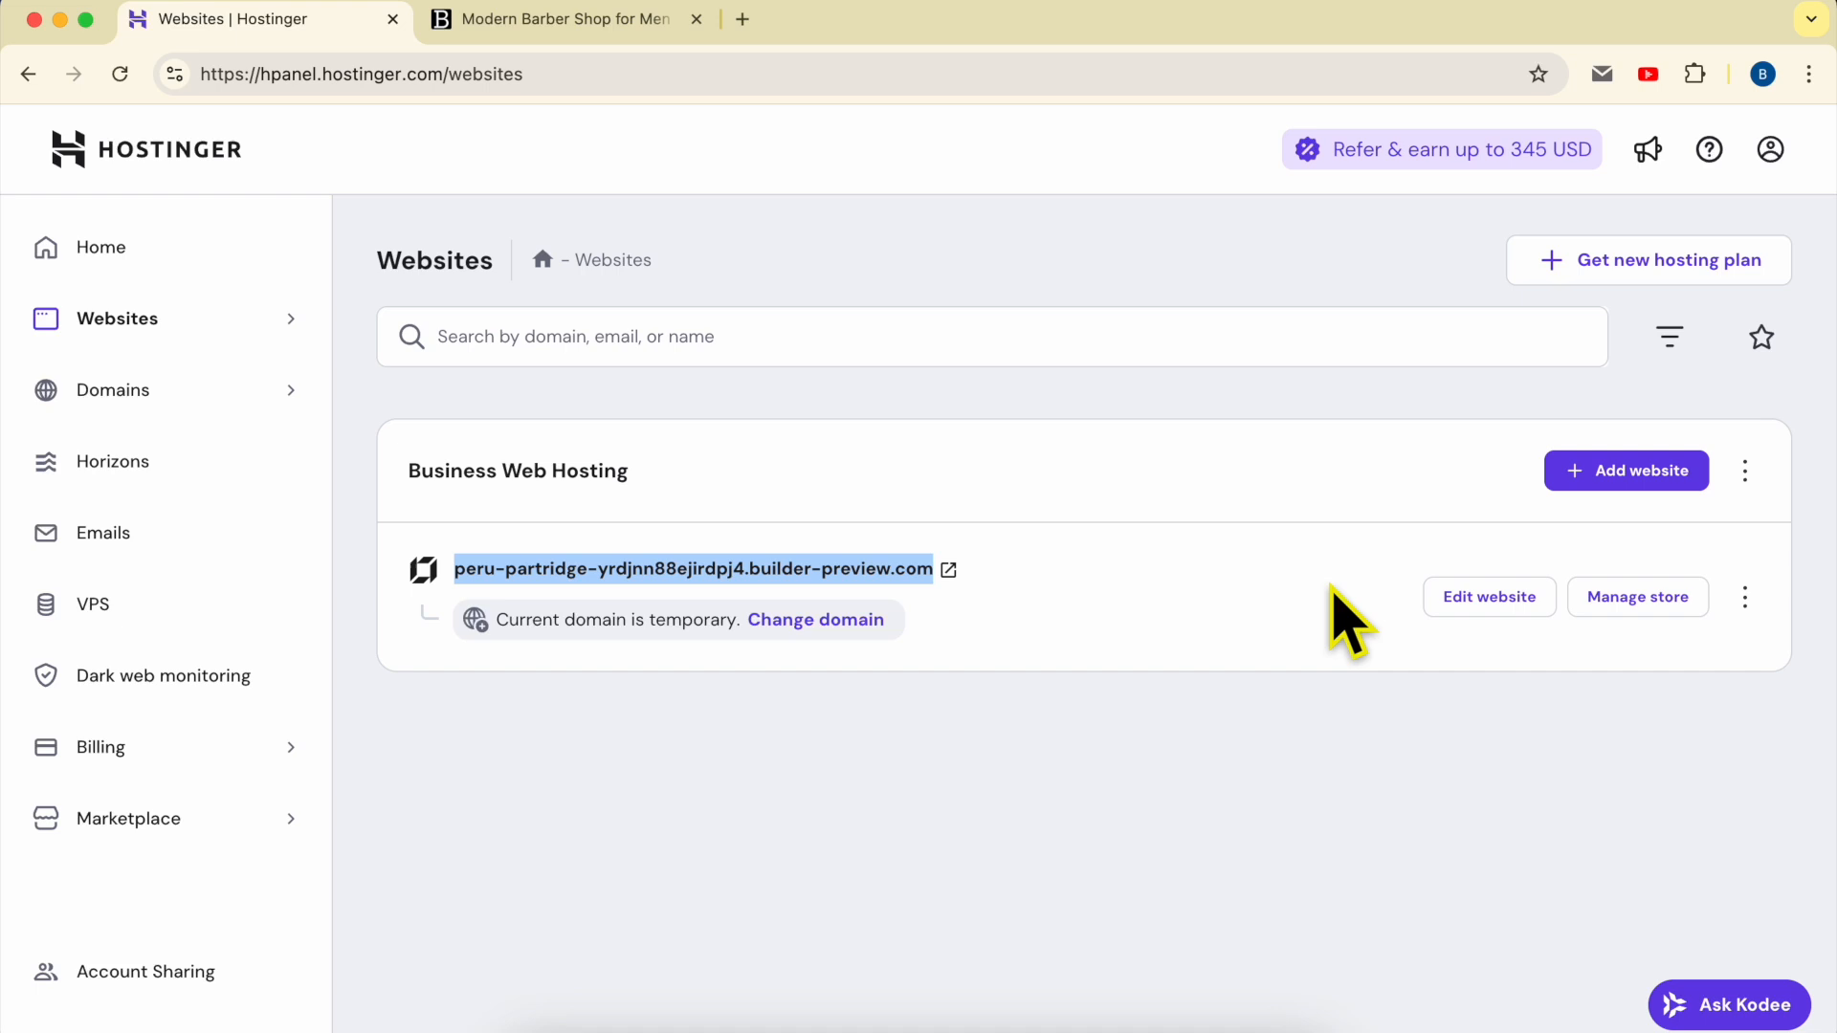
left_click(1745, 595)
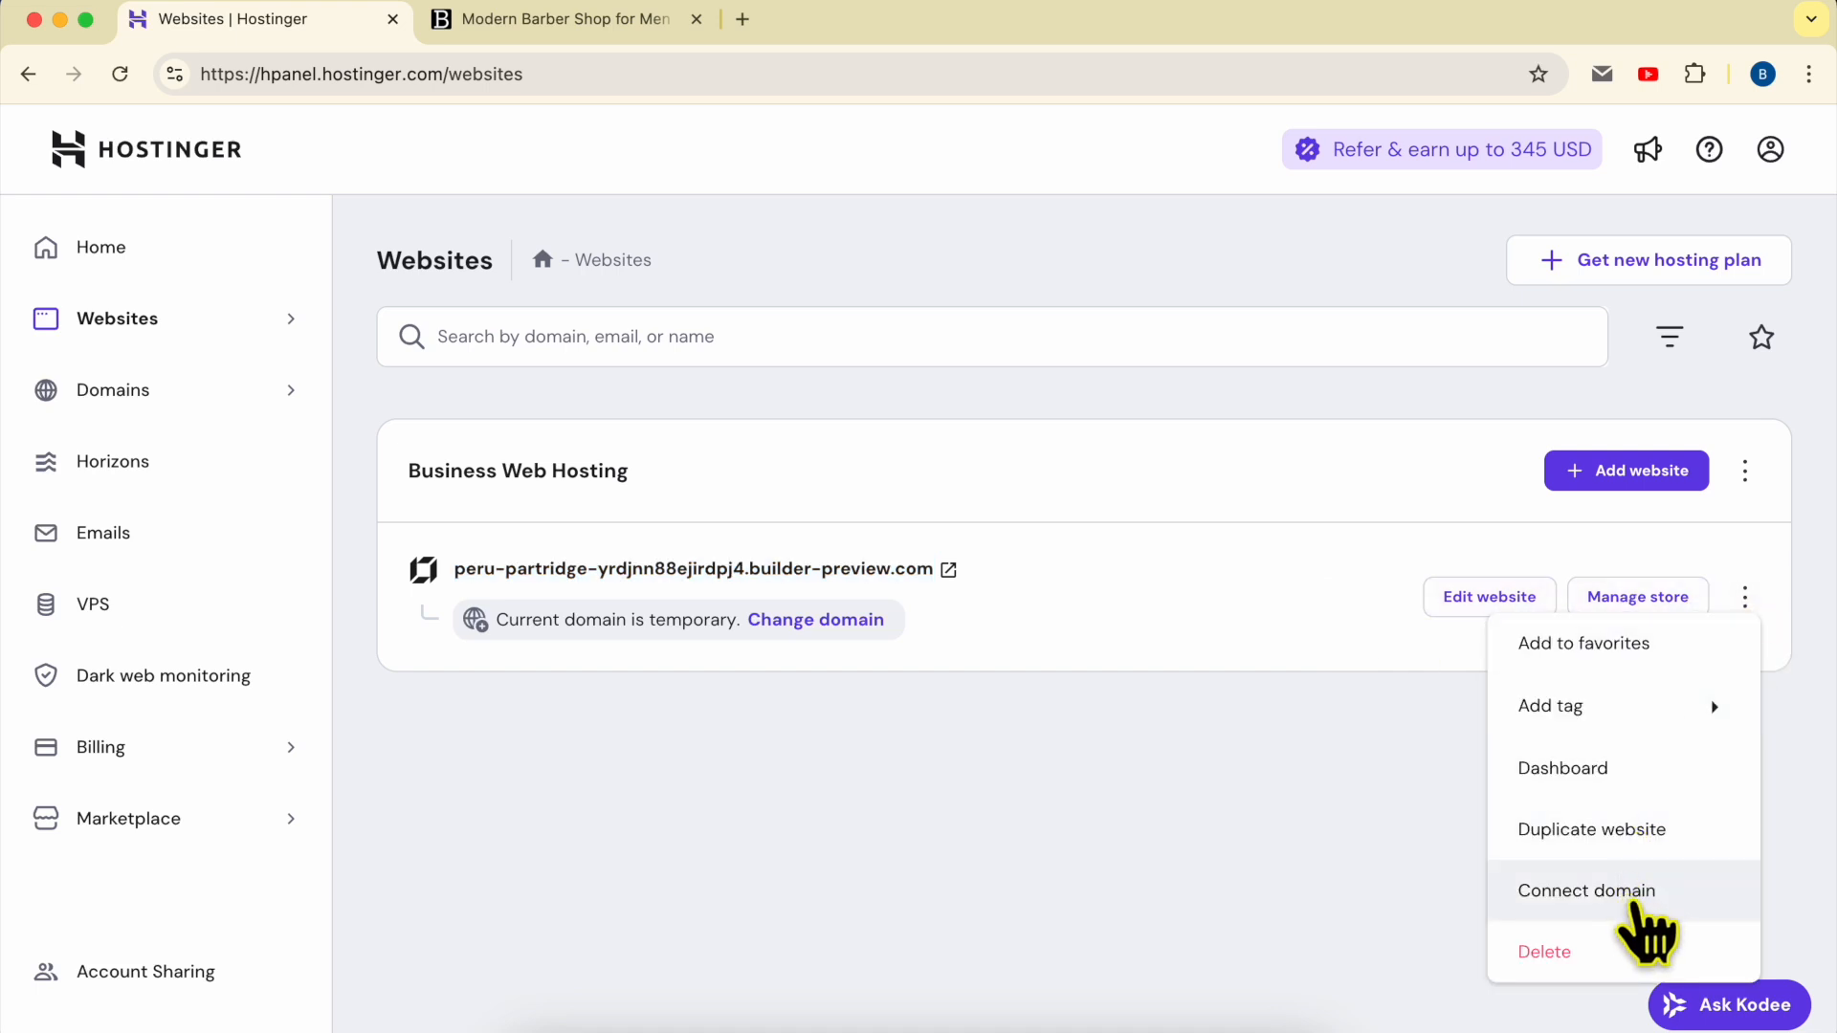
left_click(1670, 918)
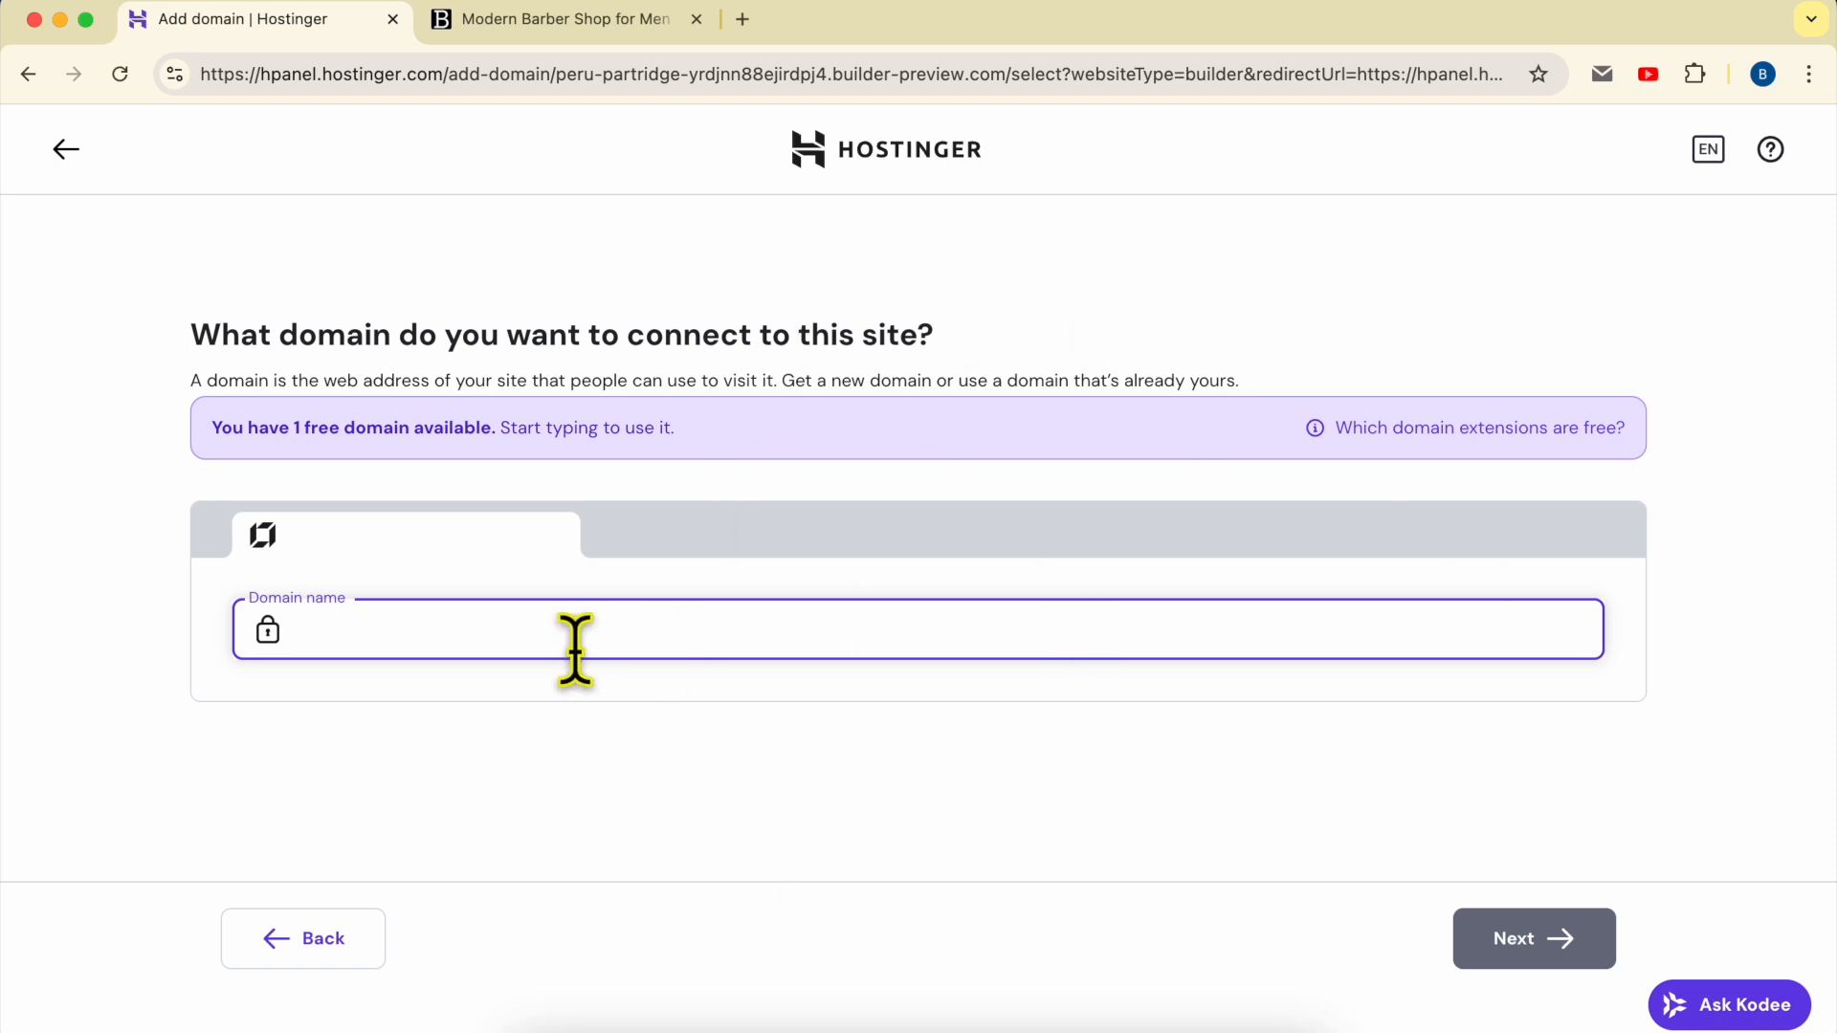
Step: Connect the already owned domain benstutorial.com to the site and continue back to the websites list
type("benstutorial.com")
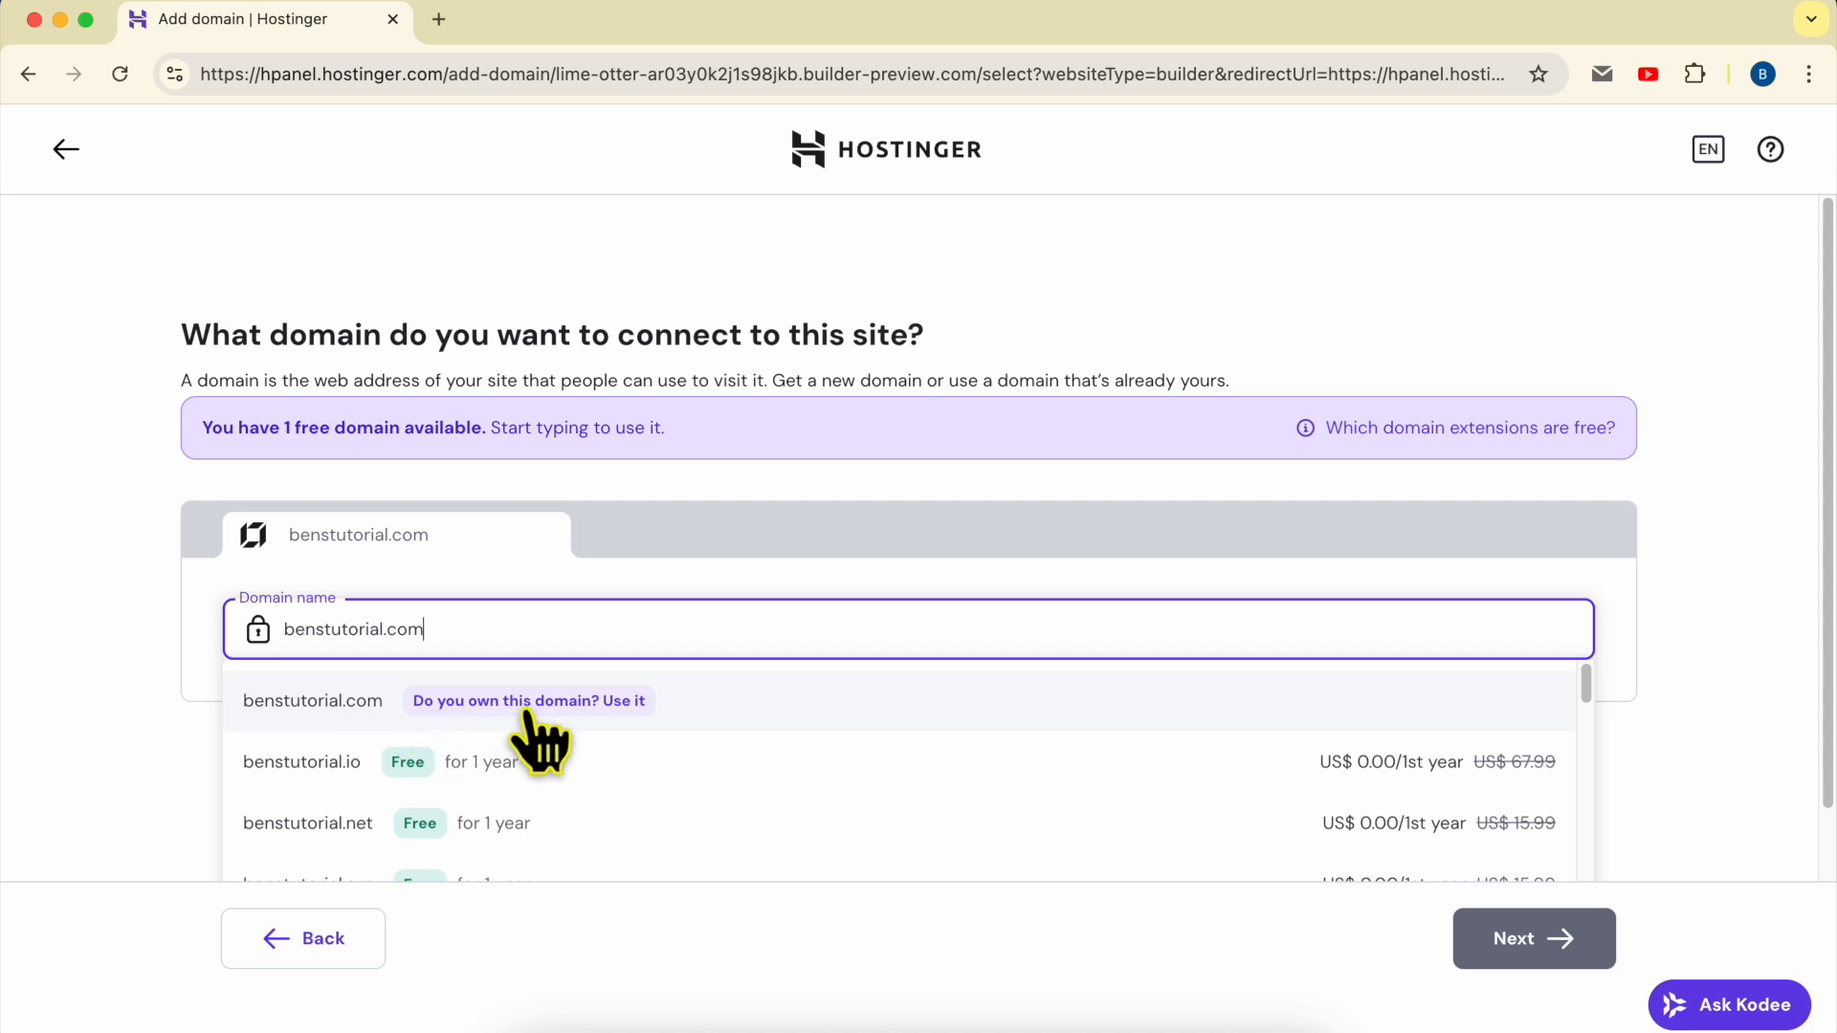
left_click(620, 704)
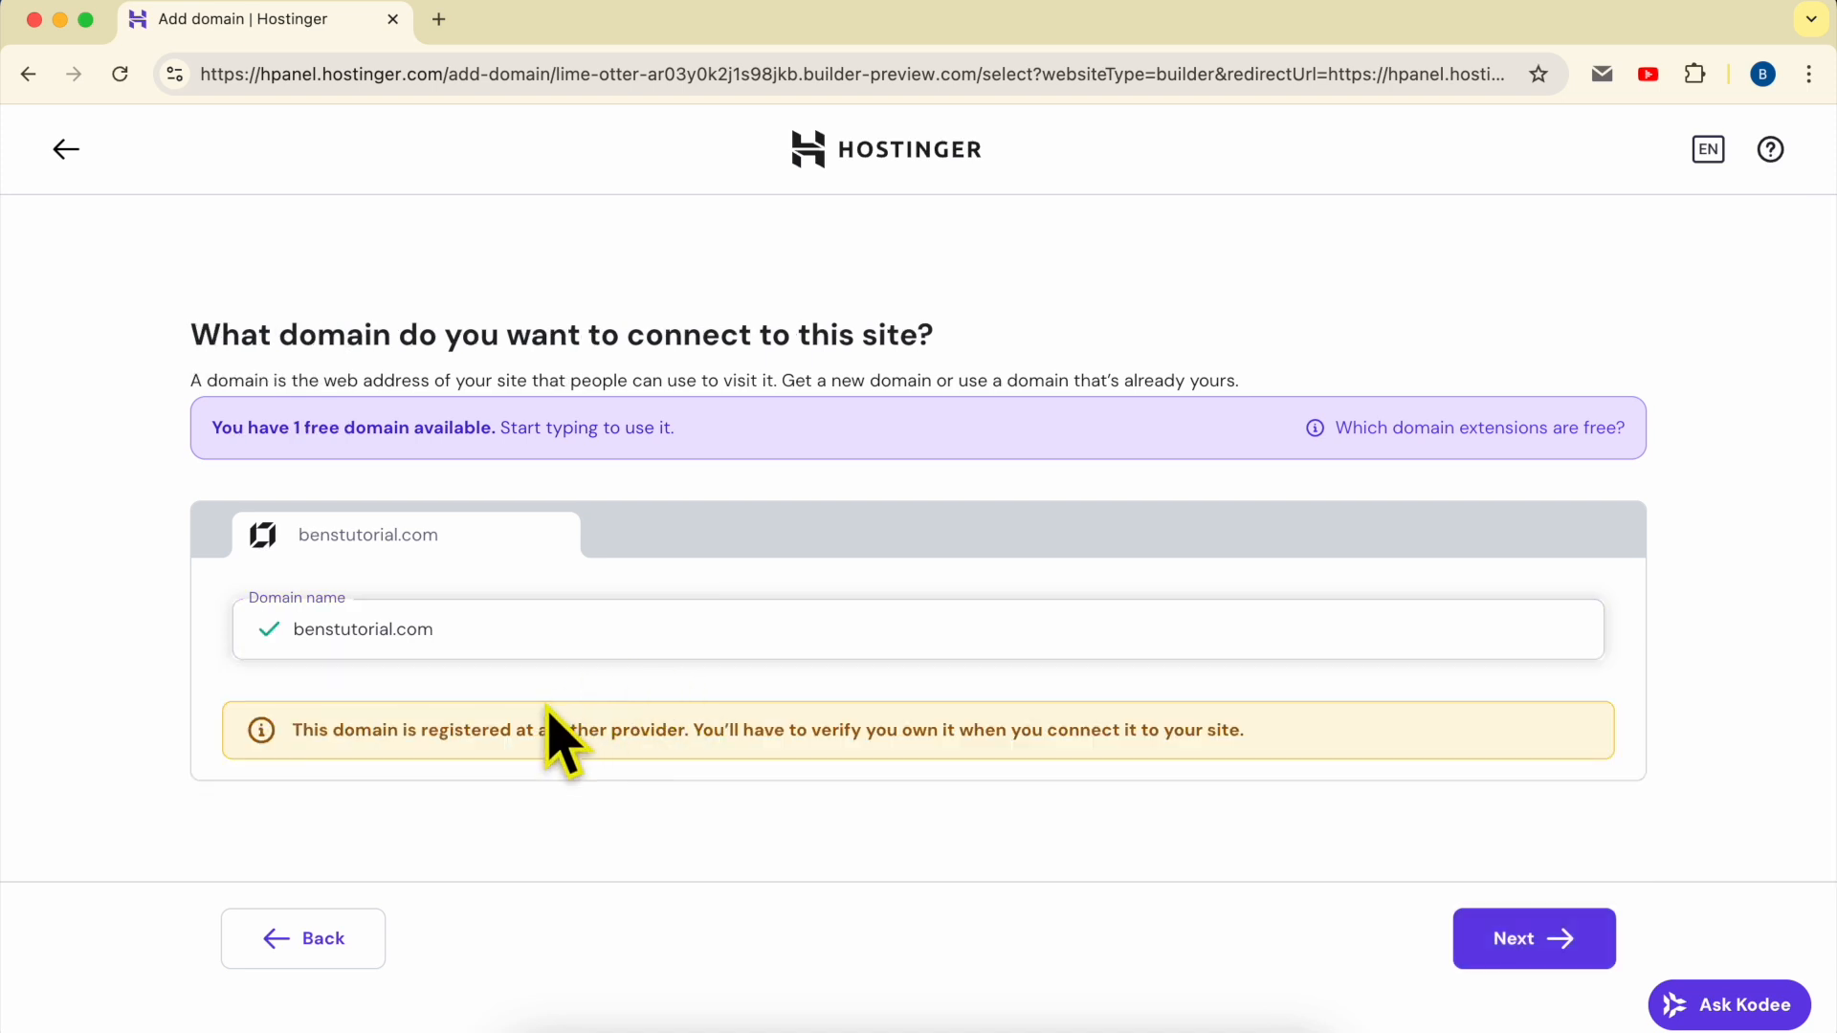
left_click_drag(295, 730, 695, 730)
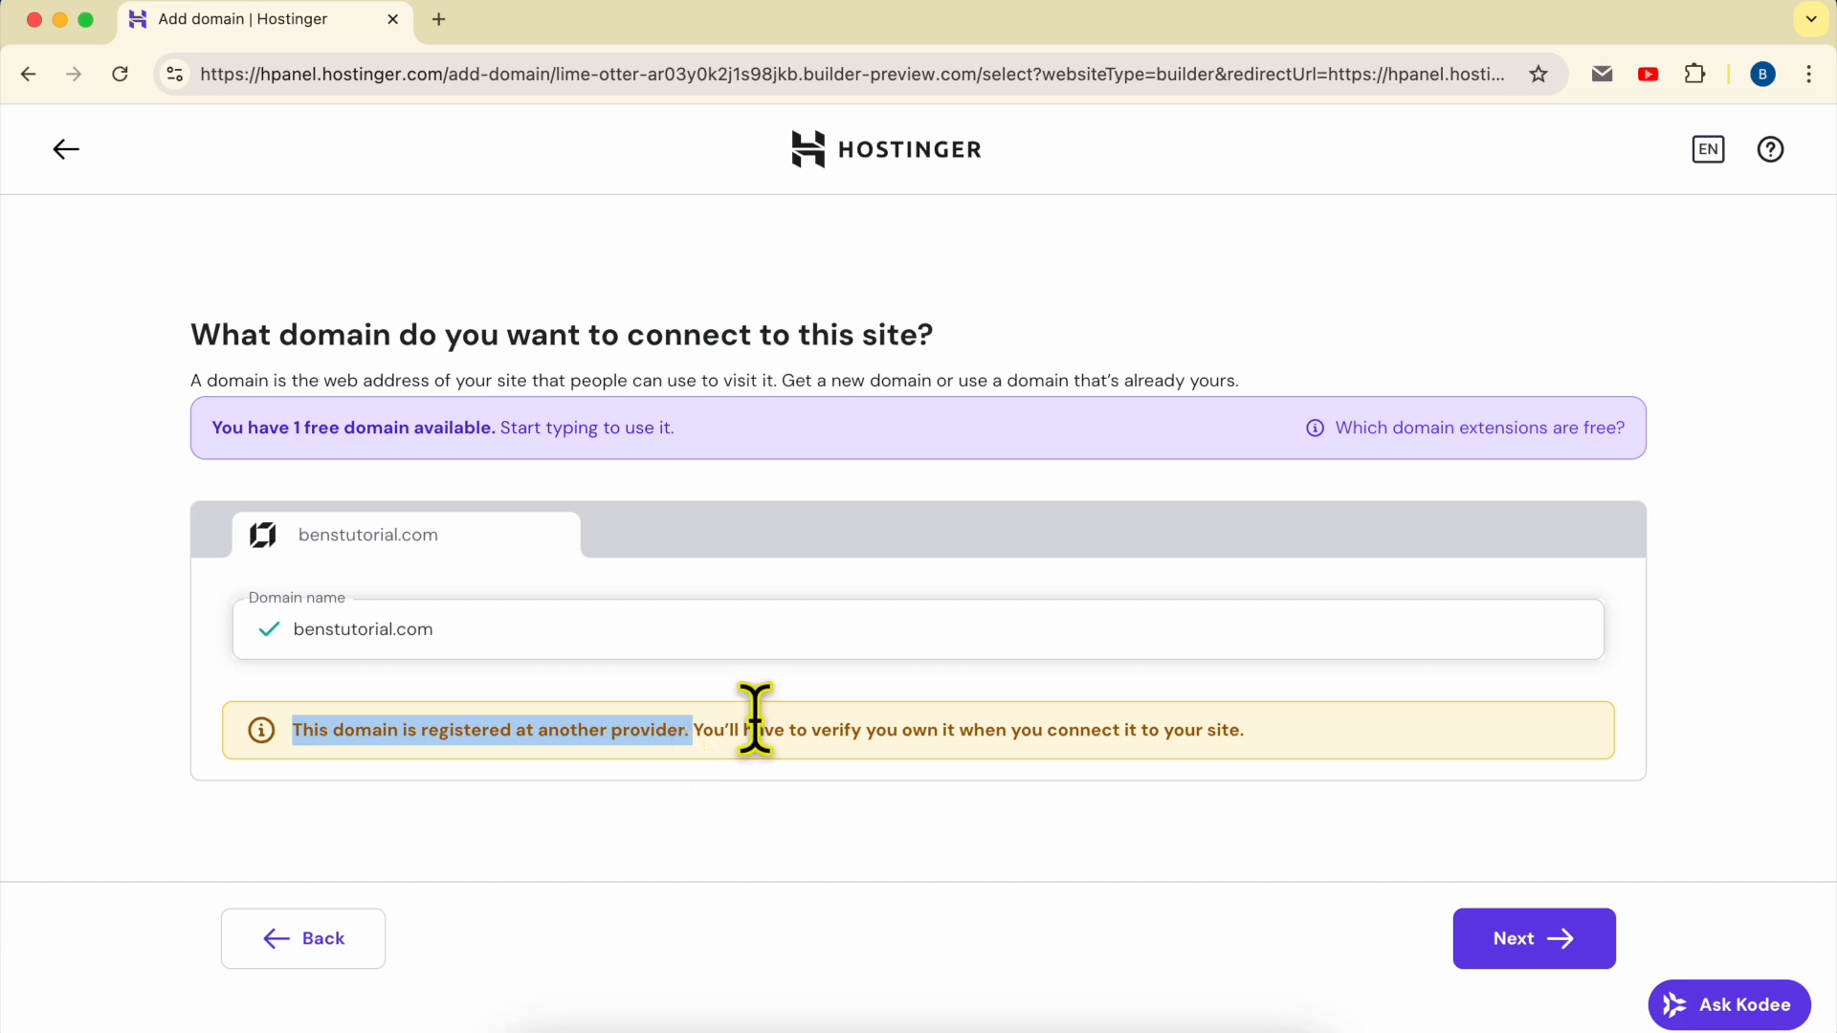
left_click(703, 730)
left_click_drag(703, 730, 1312, 759)
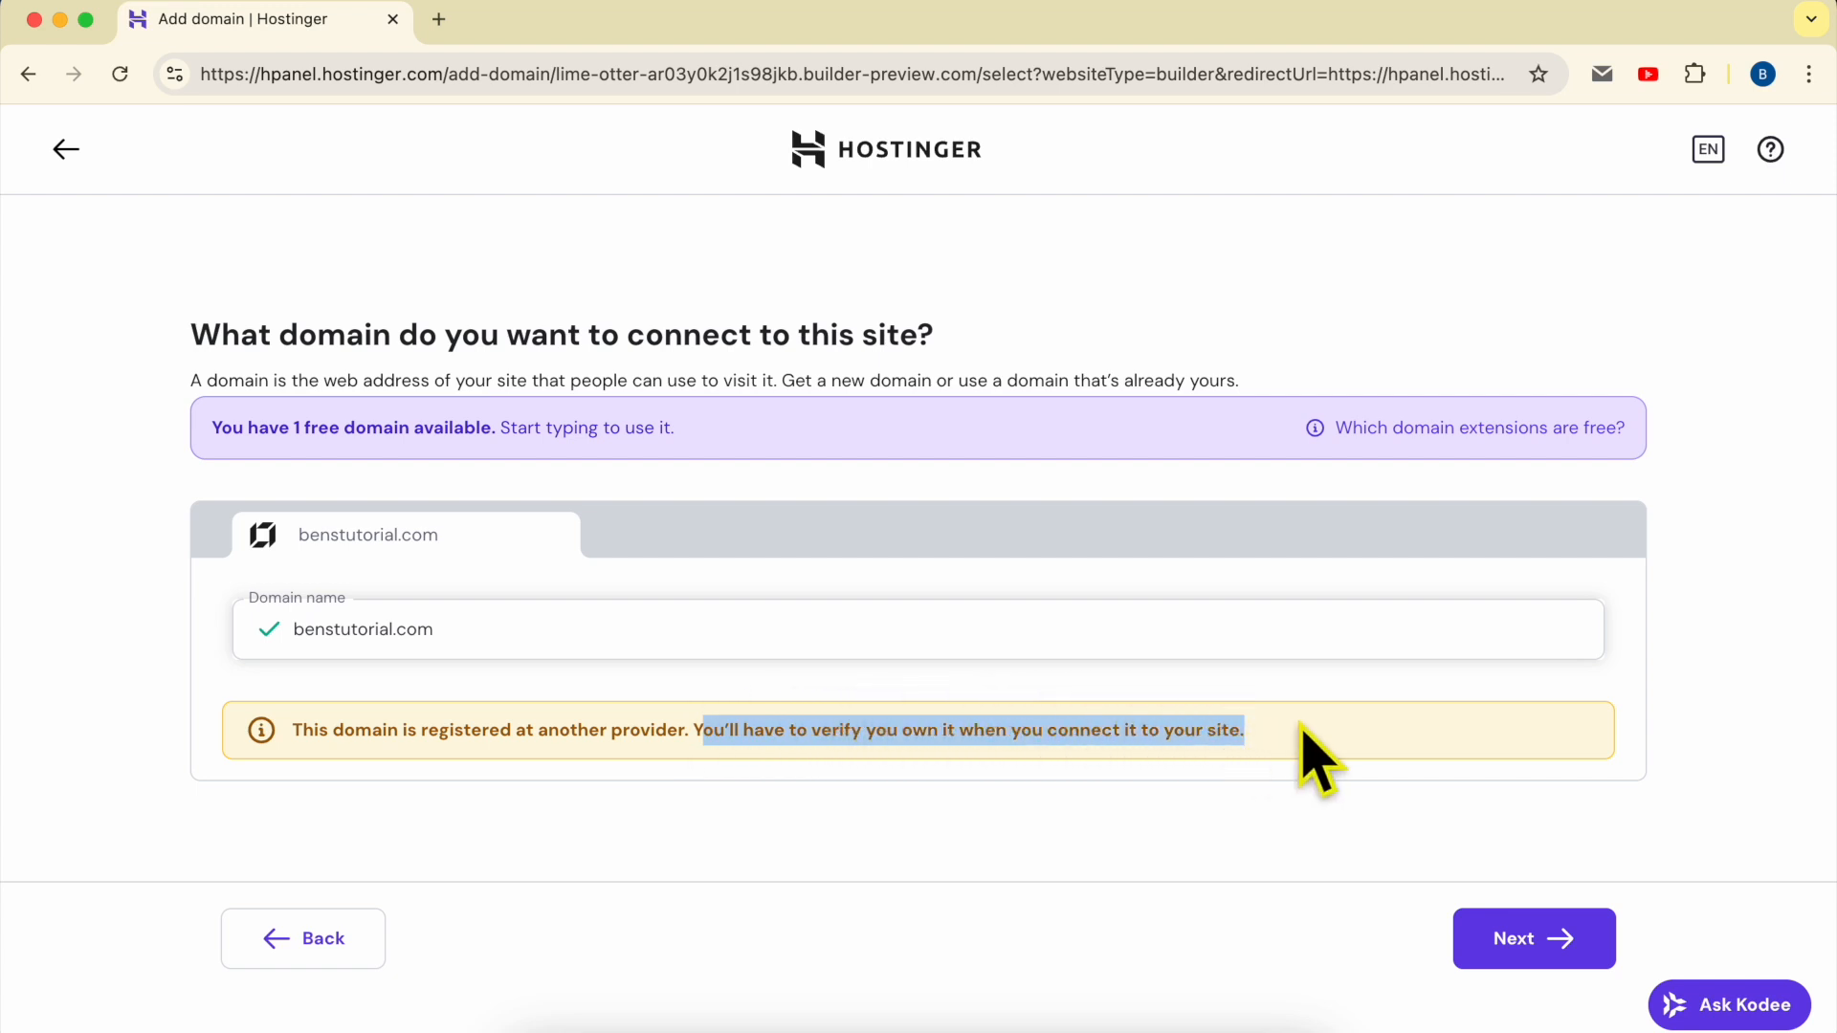
left_click(1359, 760)
left_click(1555, 942)
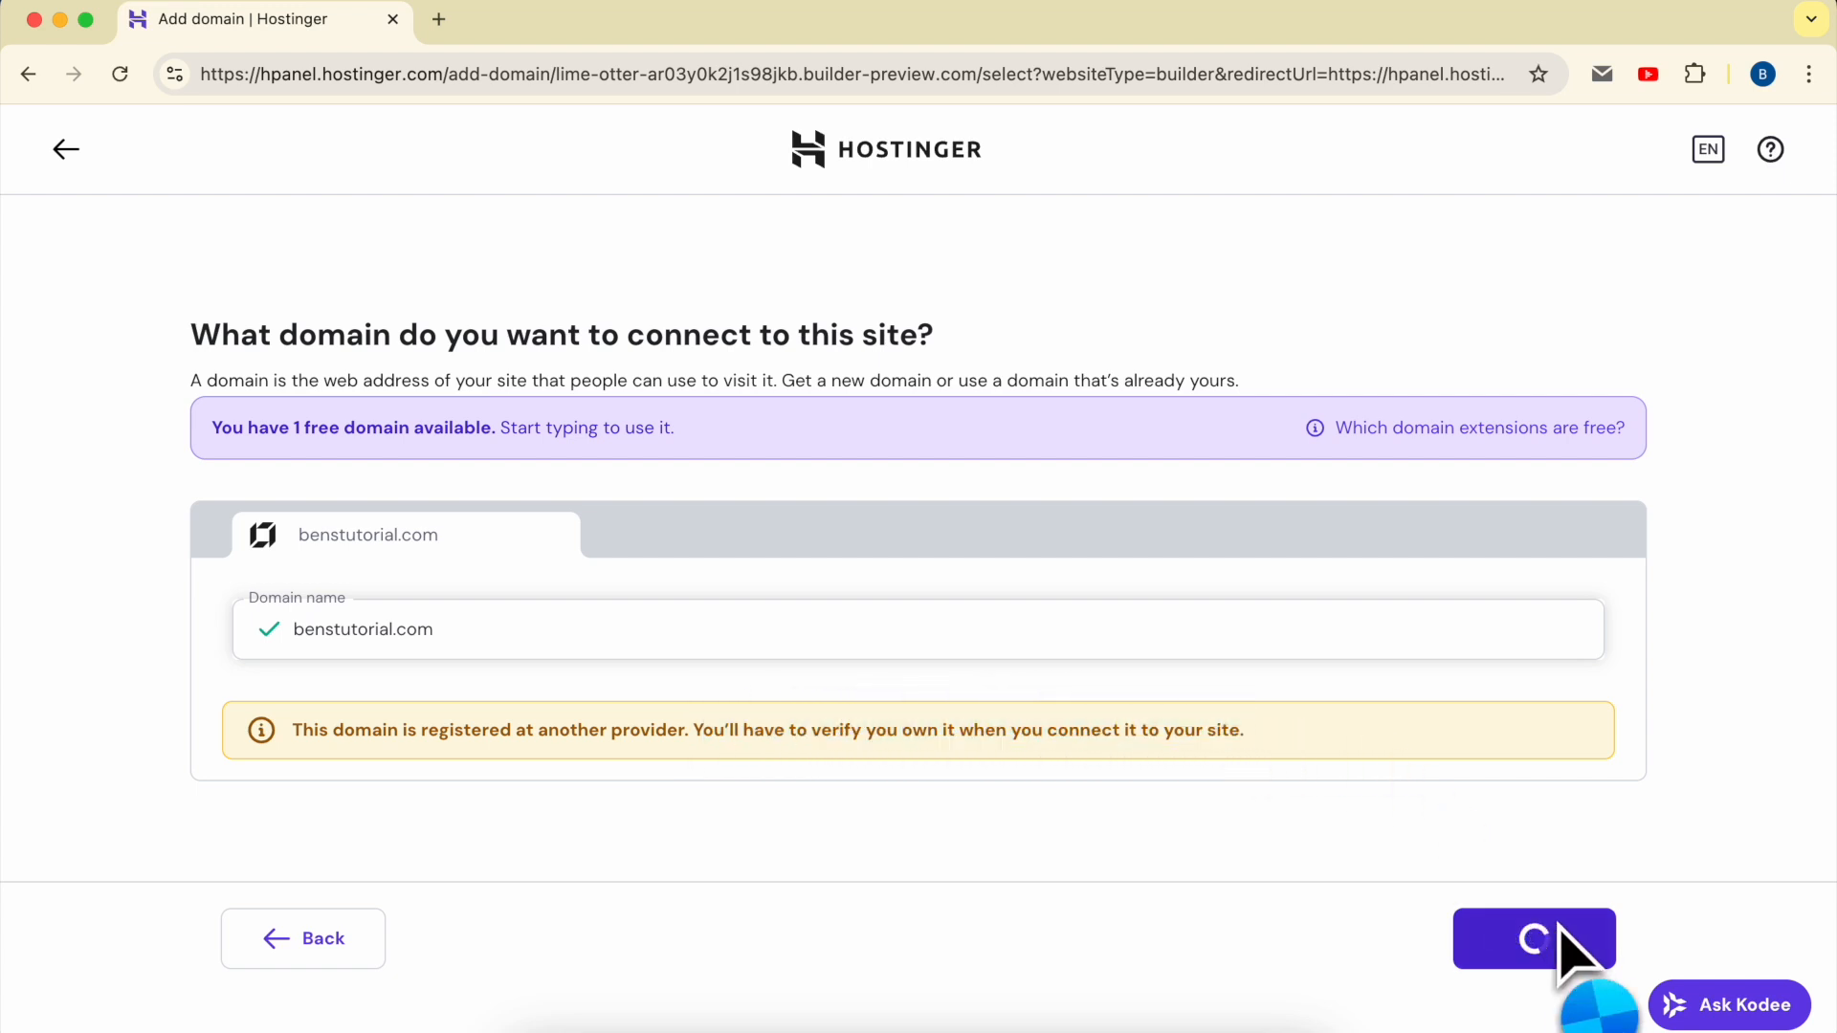
left_click_drag(484, 677, 1378, 705)
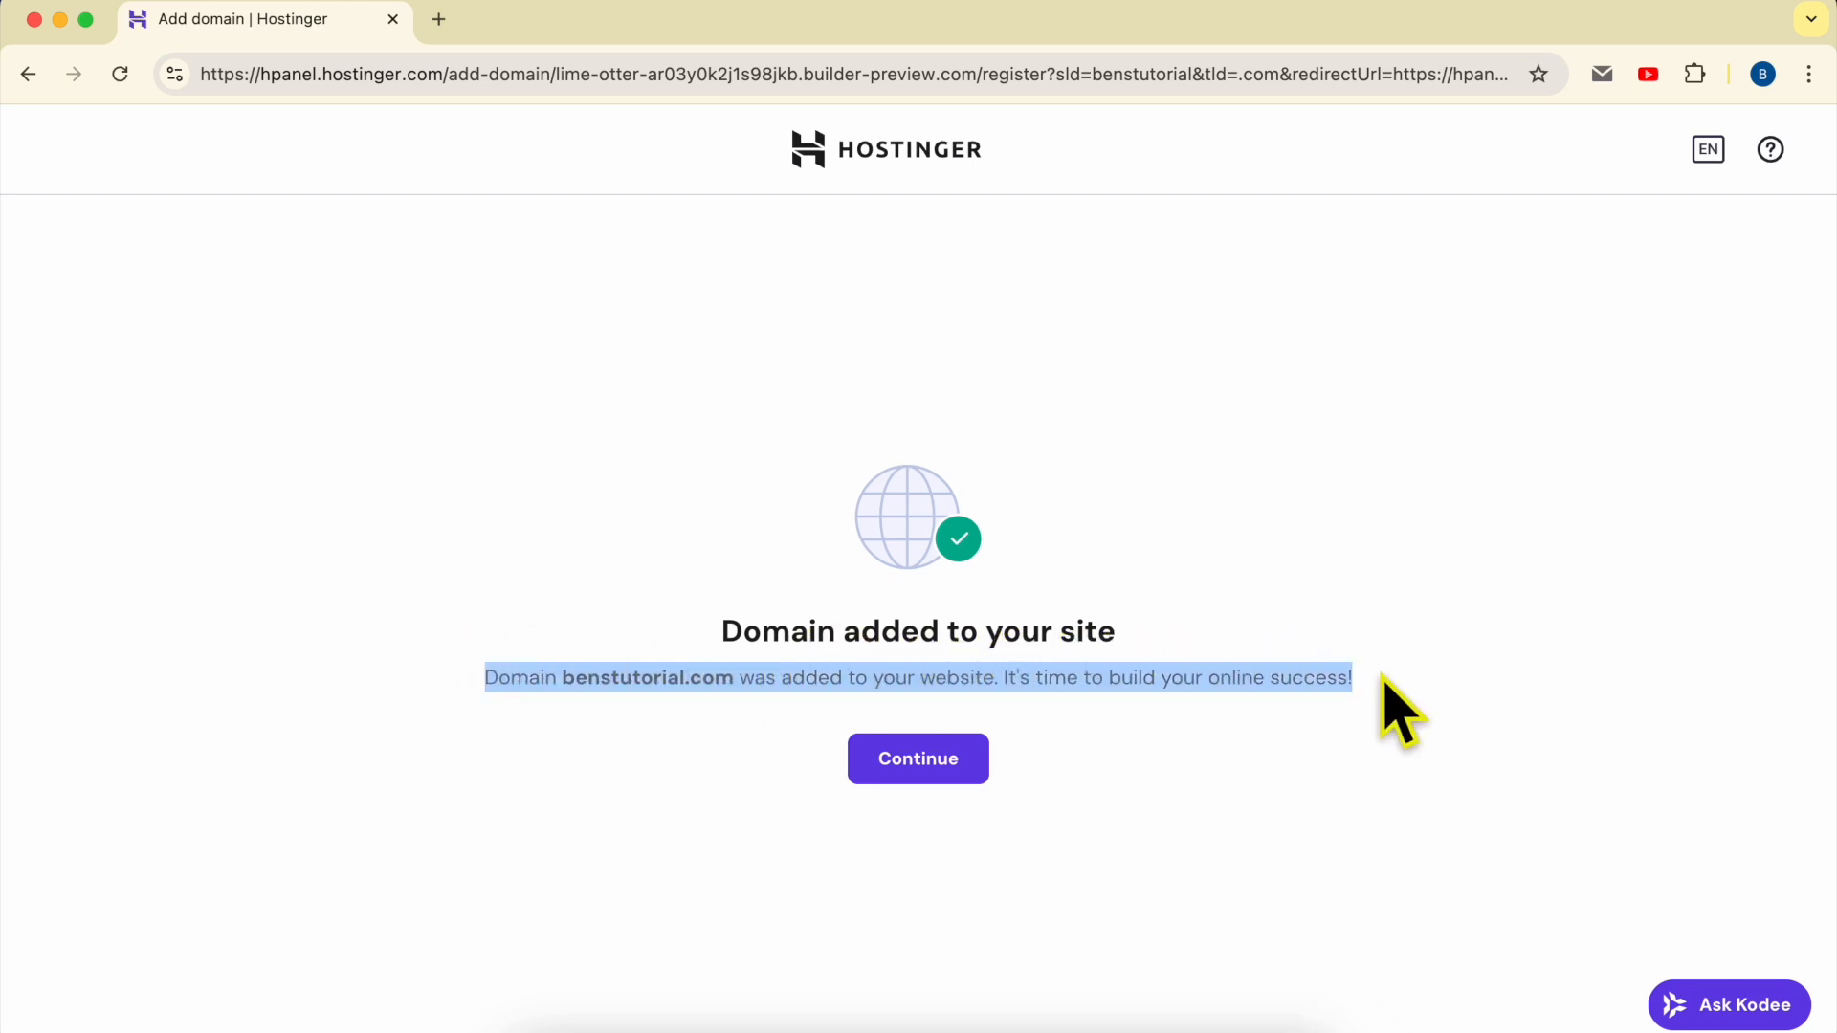
left_click(913, 761)
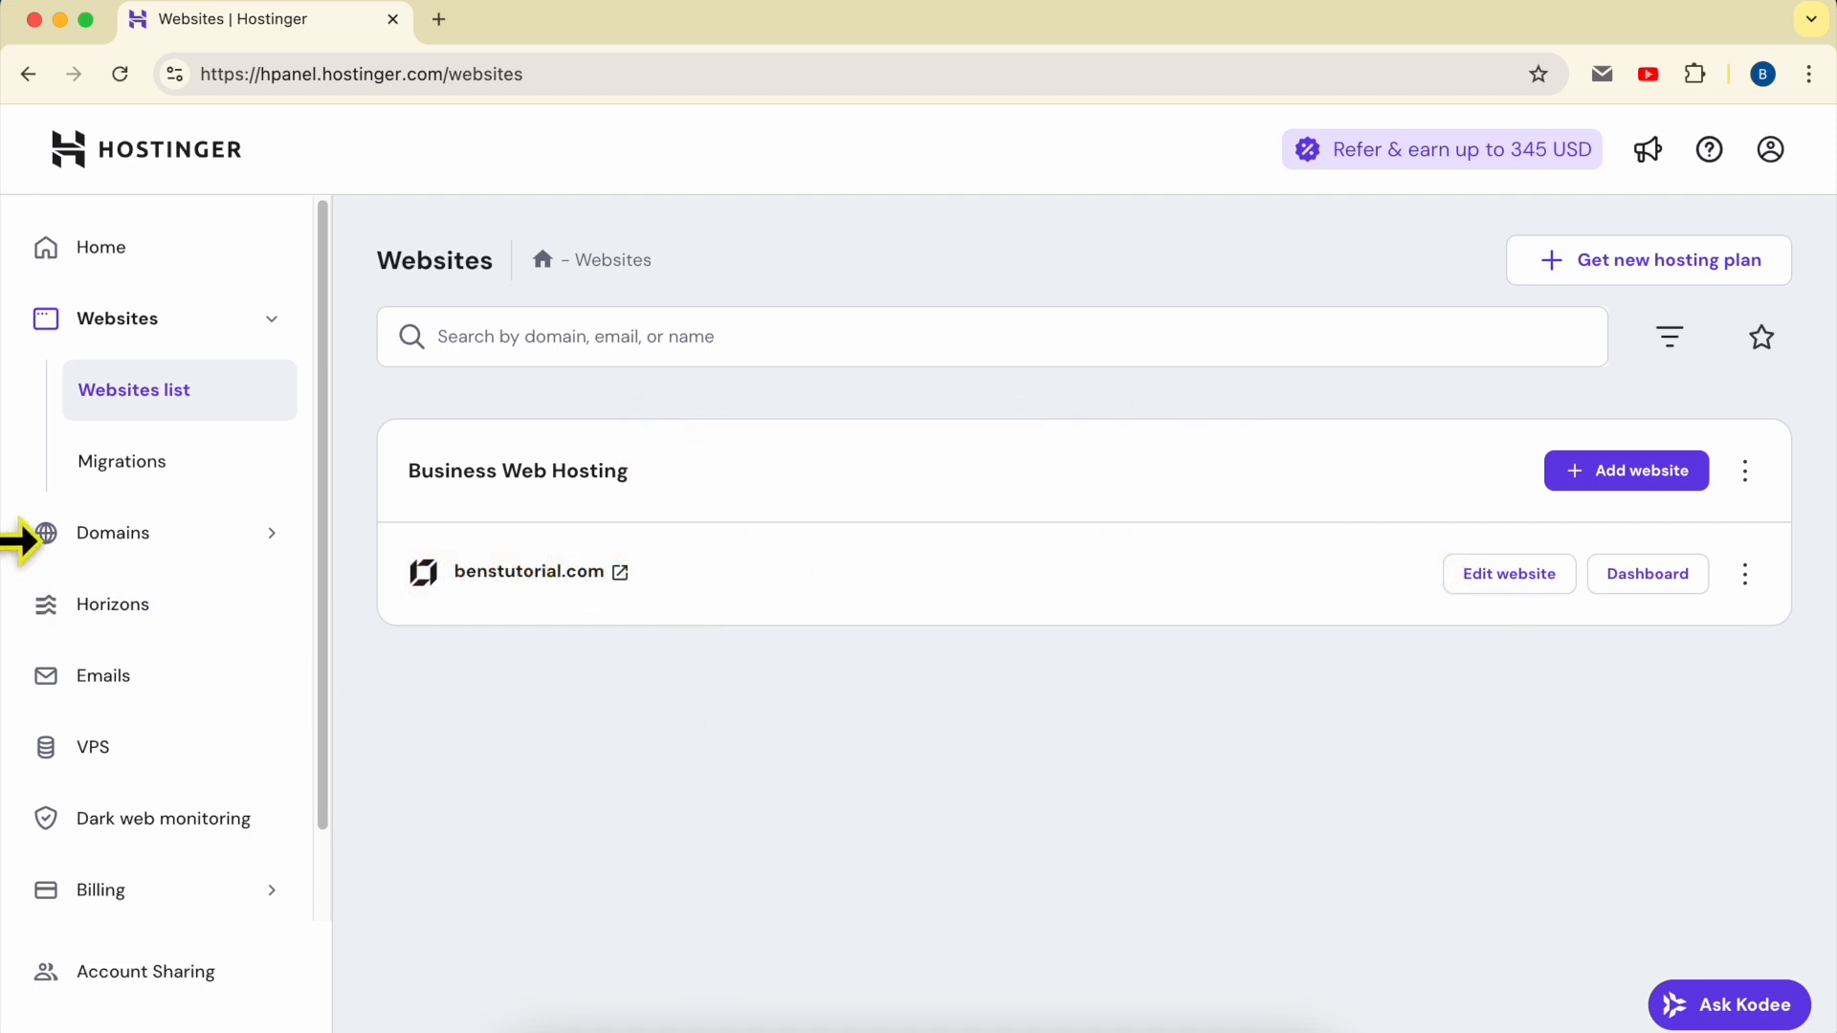
Step: Switch to the browser window of the account holding the domain and display the DNS / Nameservers settings of benstutorial.com
left_click_drag(21, 541, 93, 574)
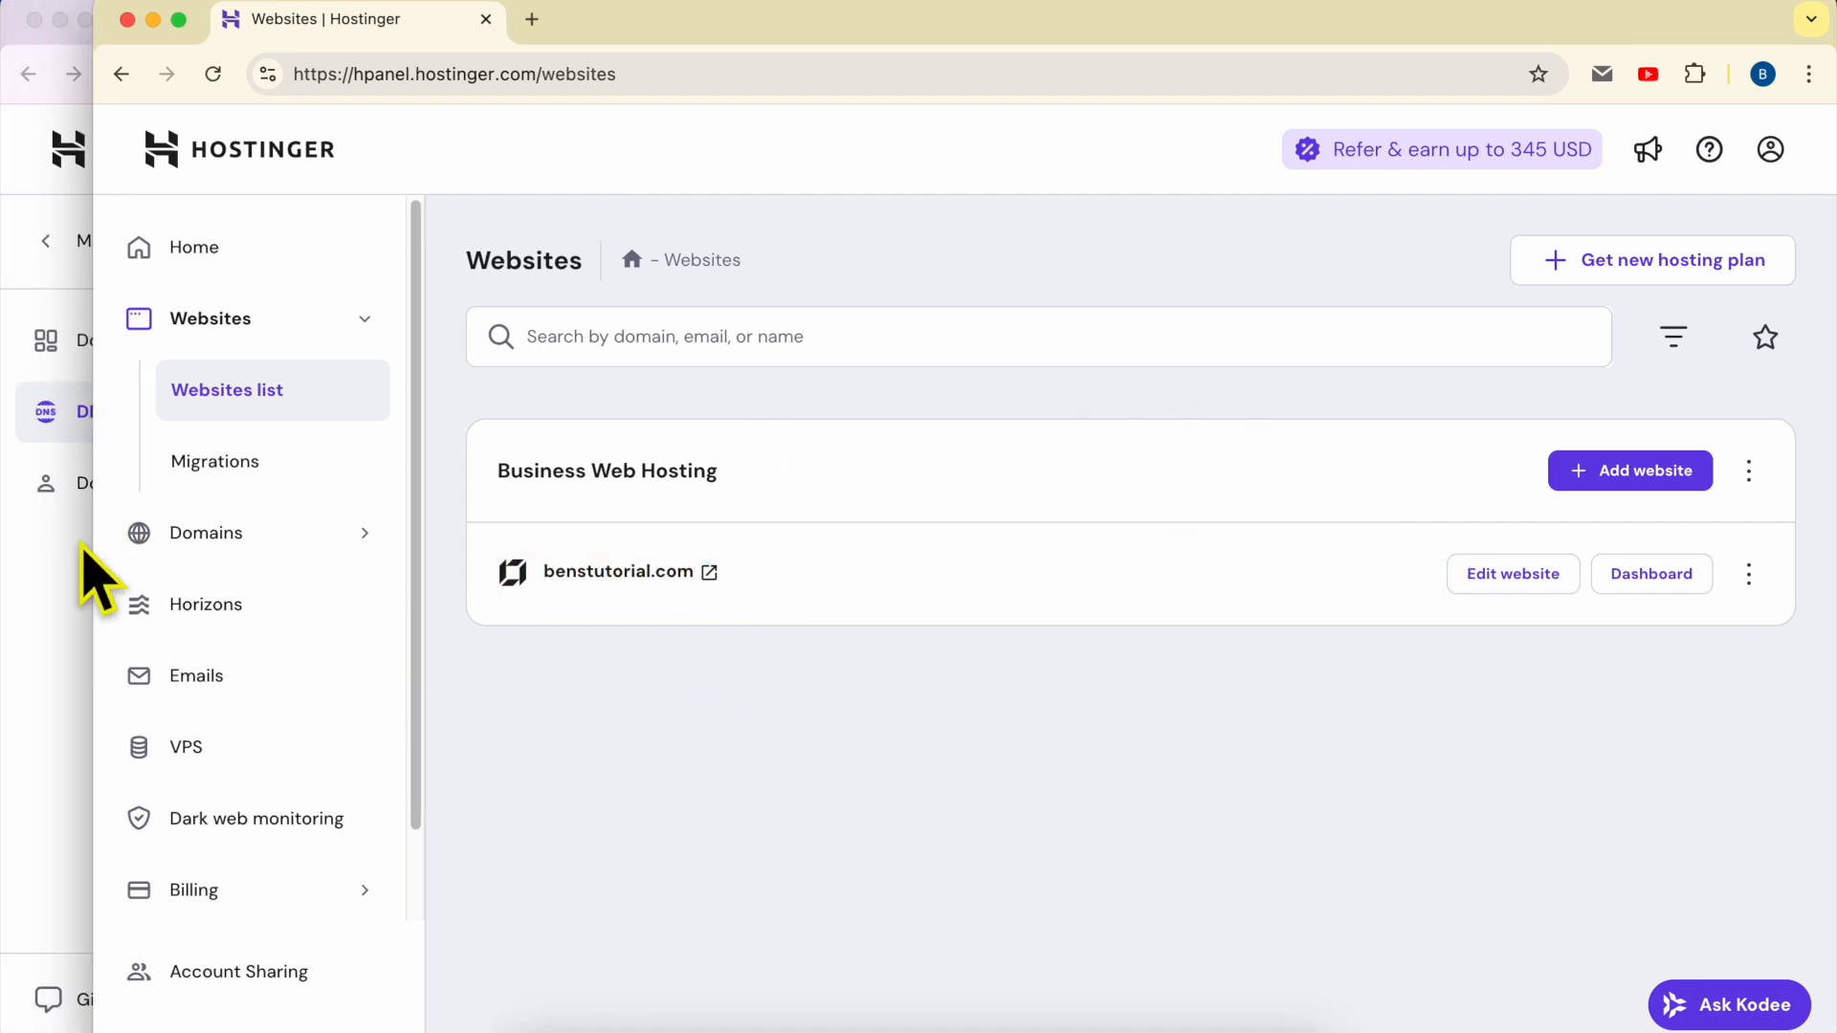
left_click(16, 567)
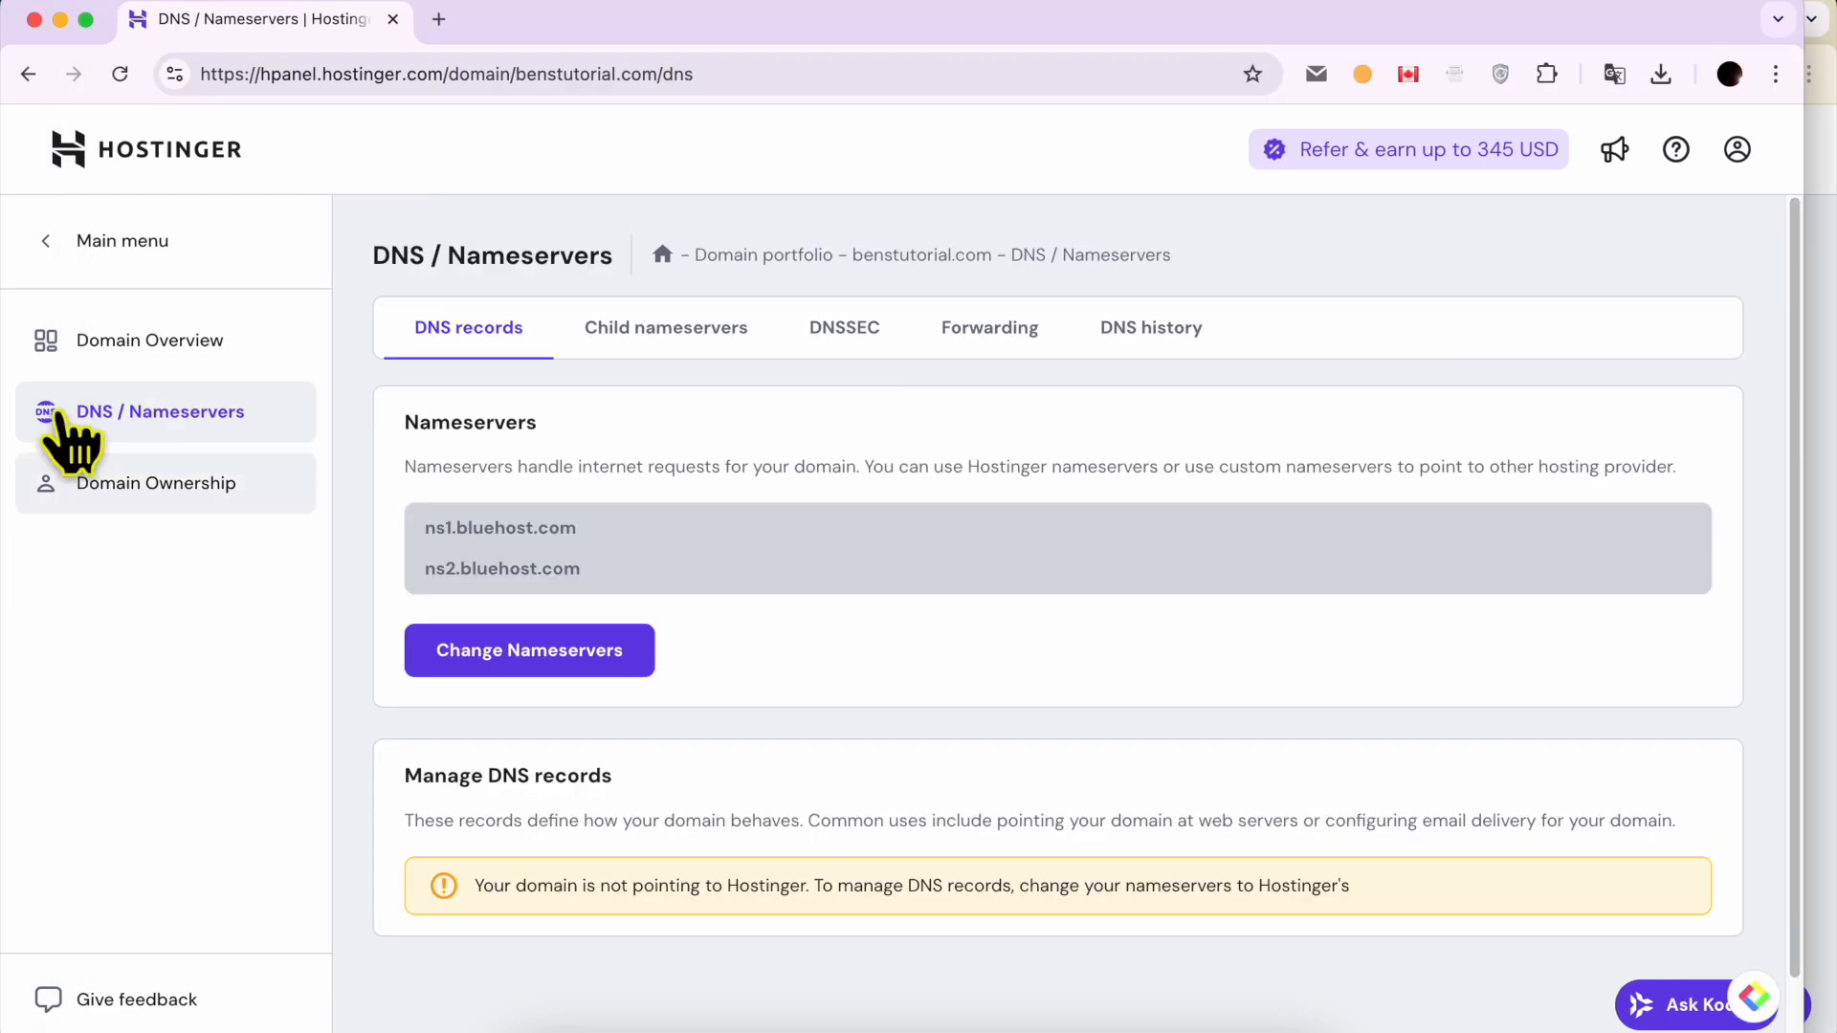
left_click(81, 245)
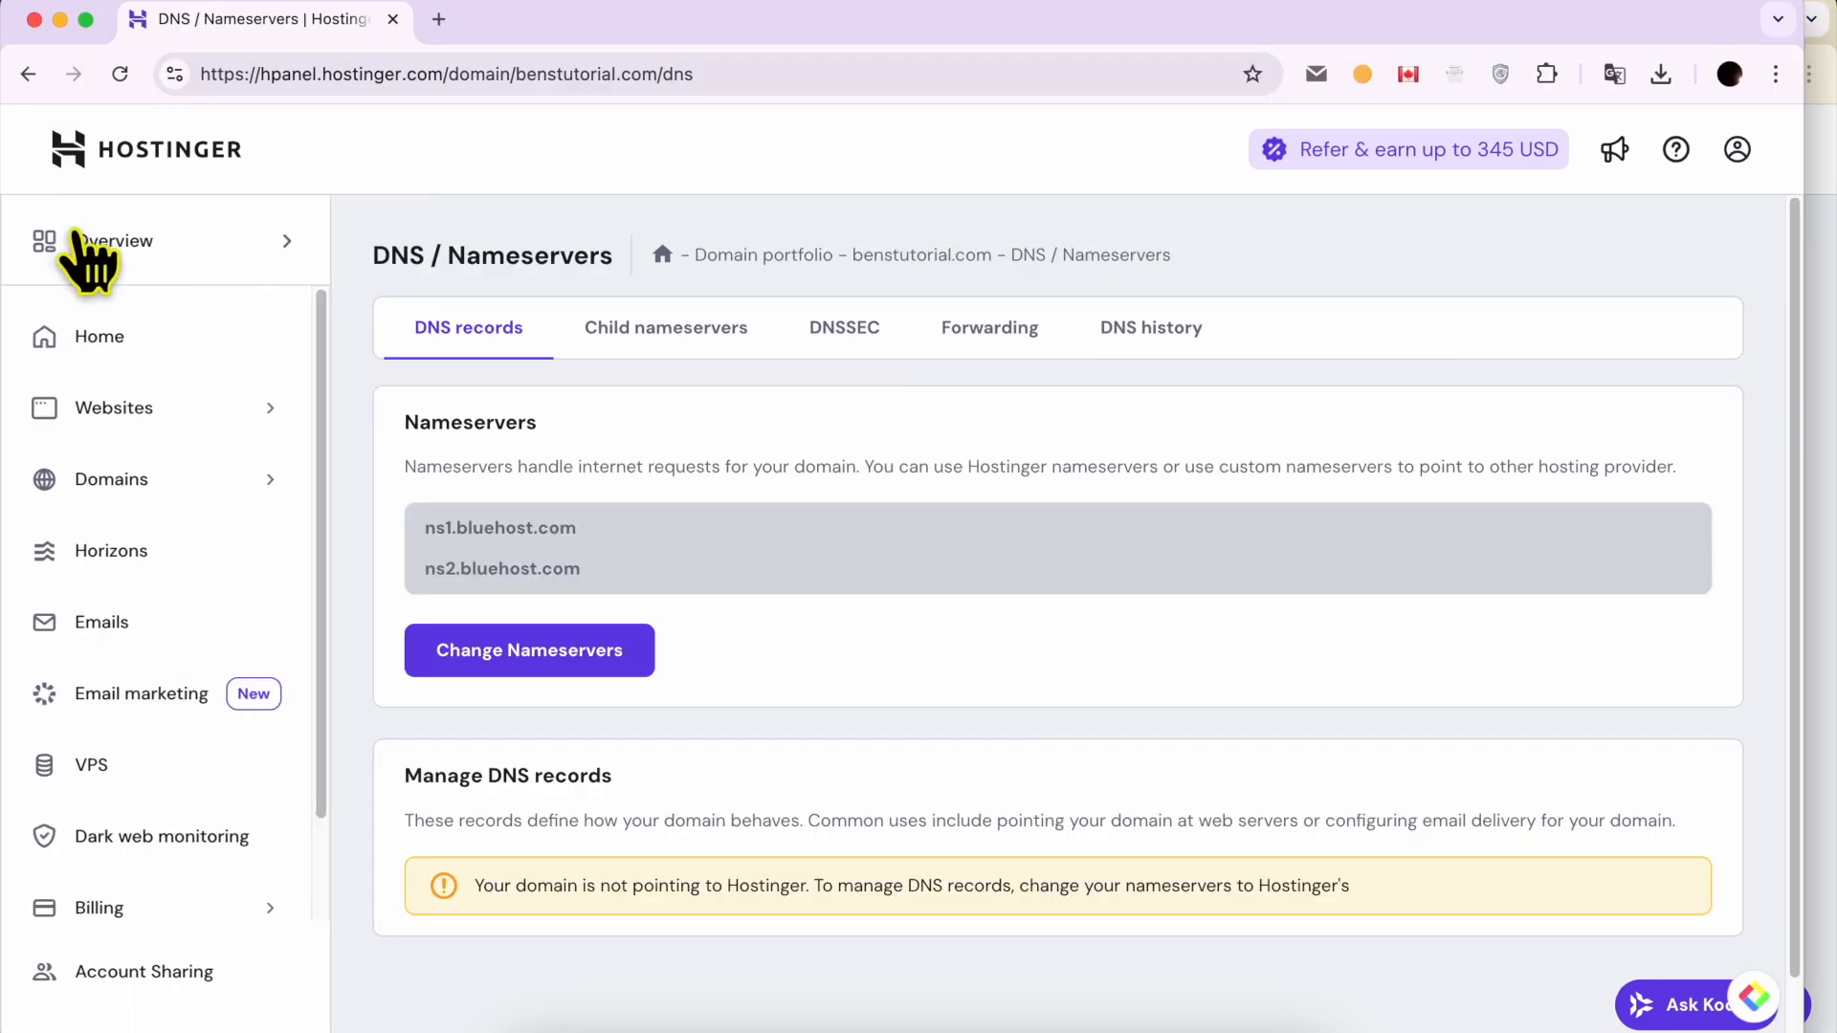
left_click(137, 333)
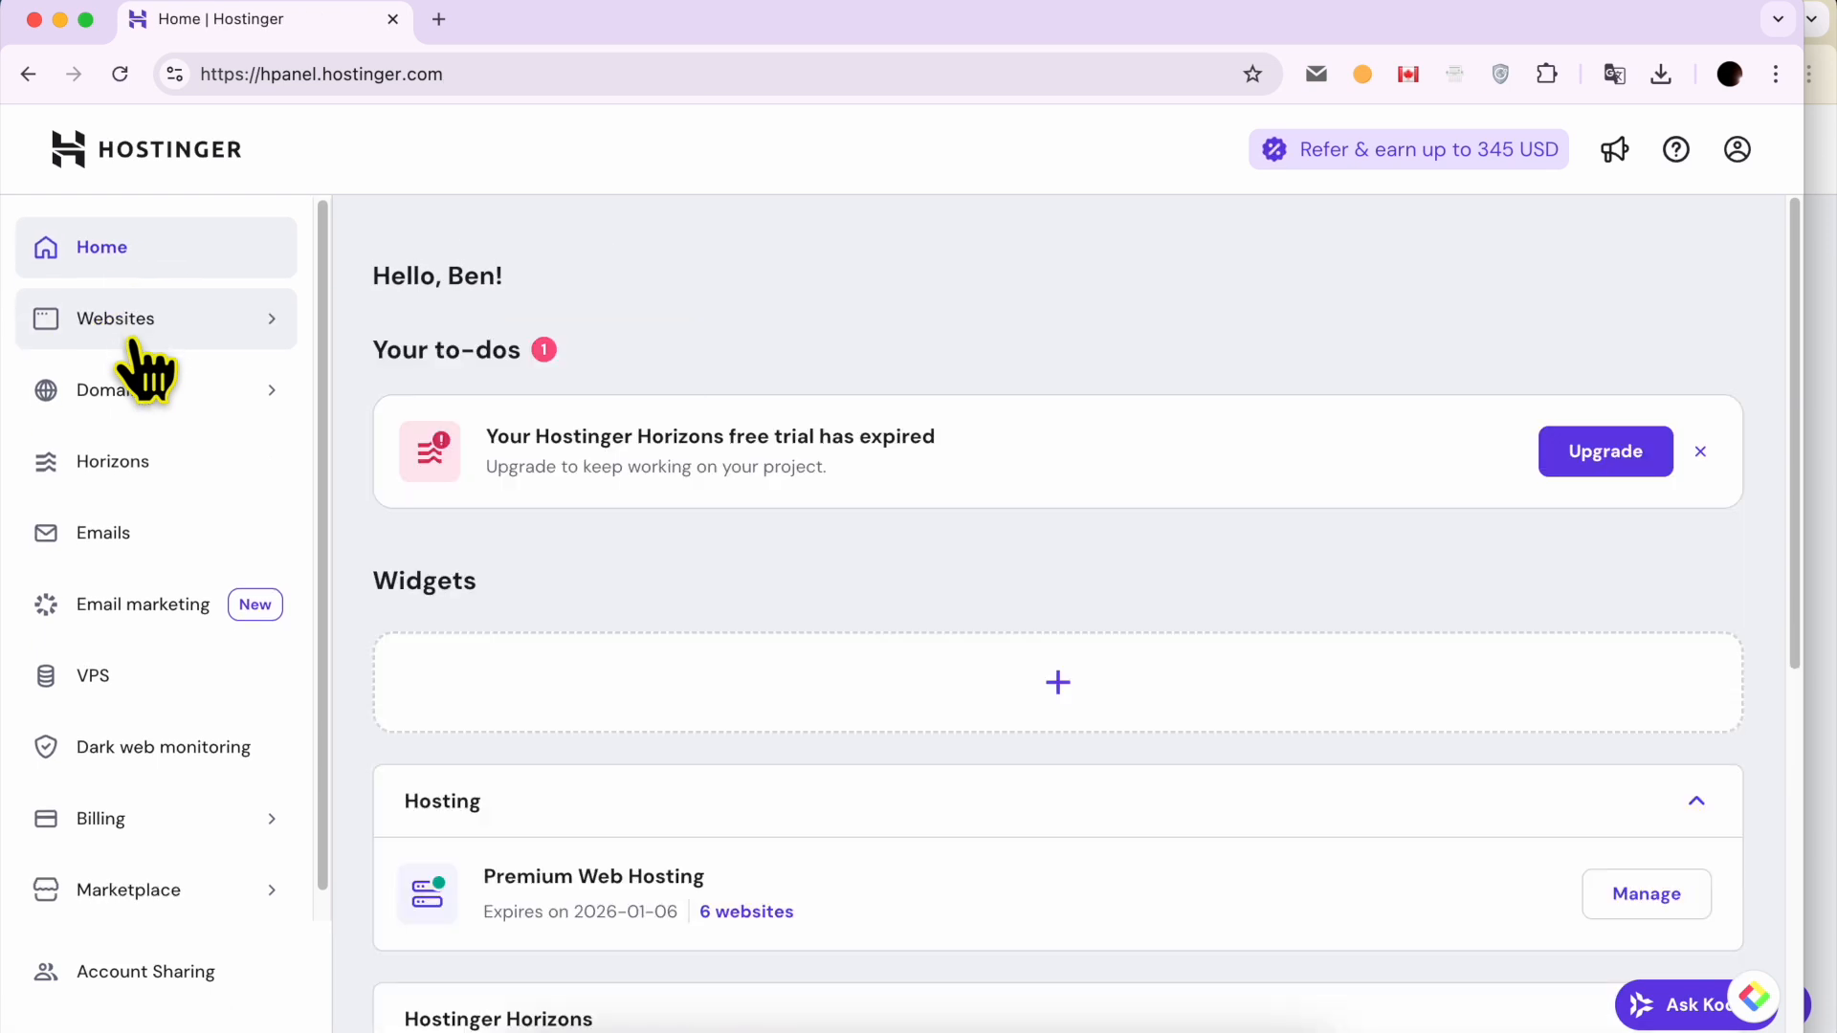
left_click(212, 392)
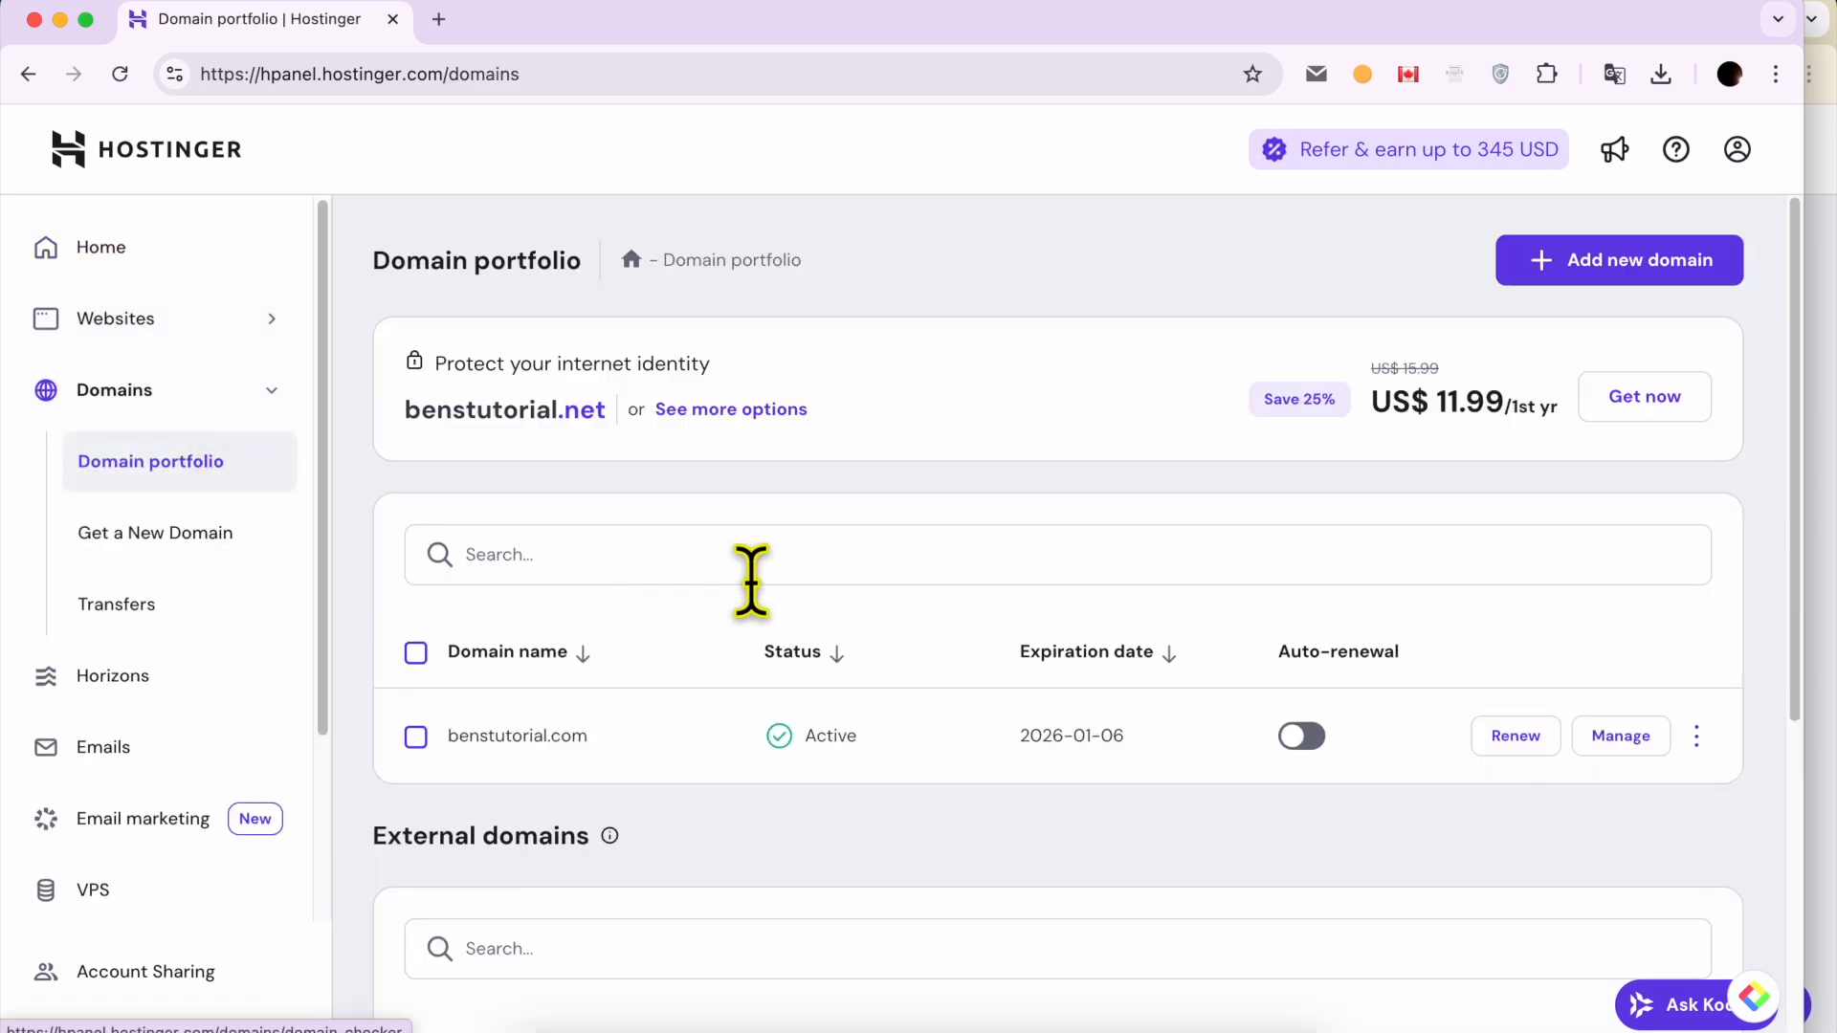
triple_click(629, 734)
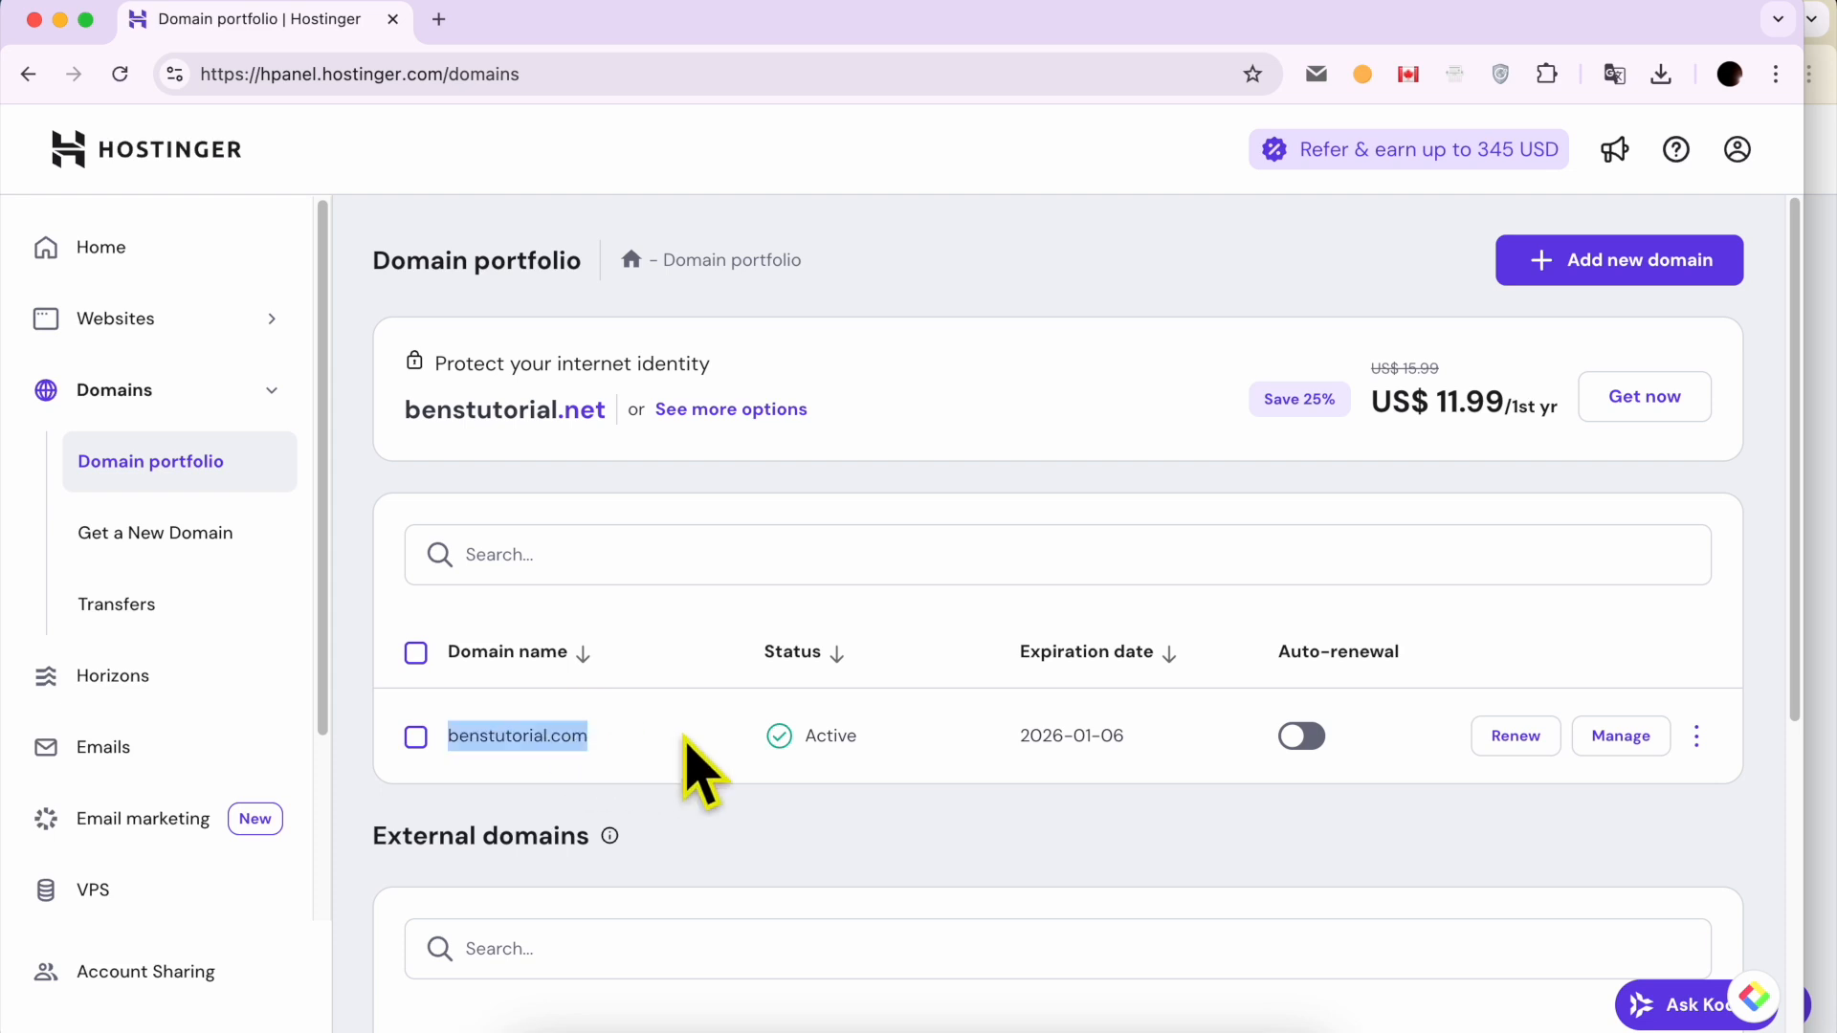
left_click(1631, 737)
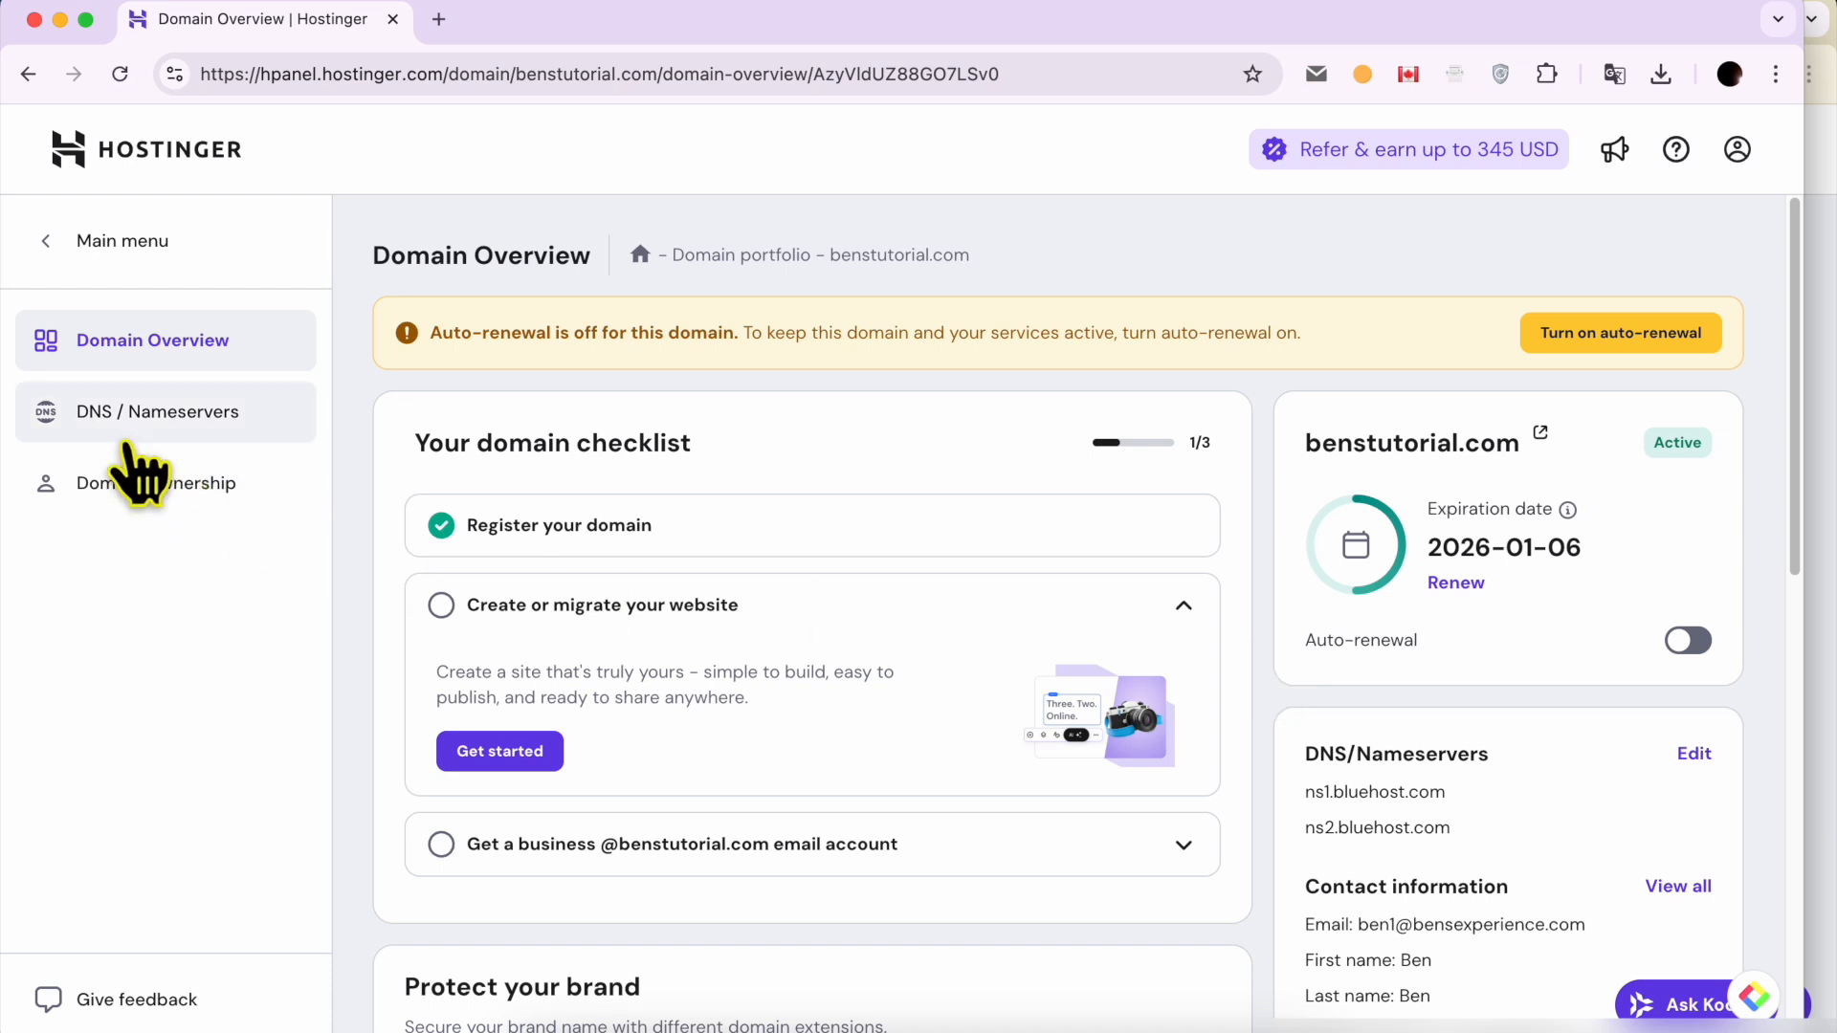
left_click(222, 413)
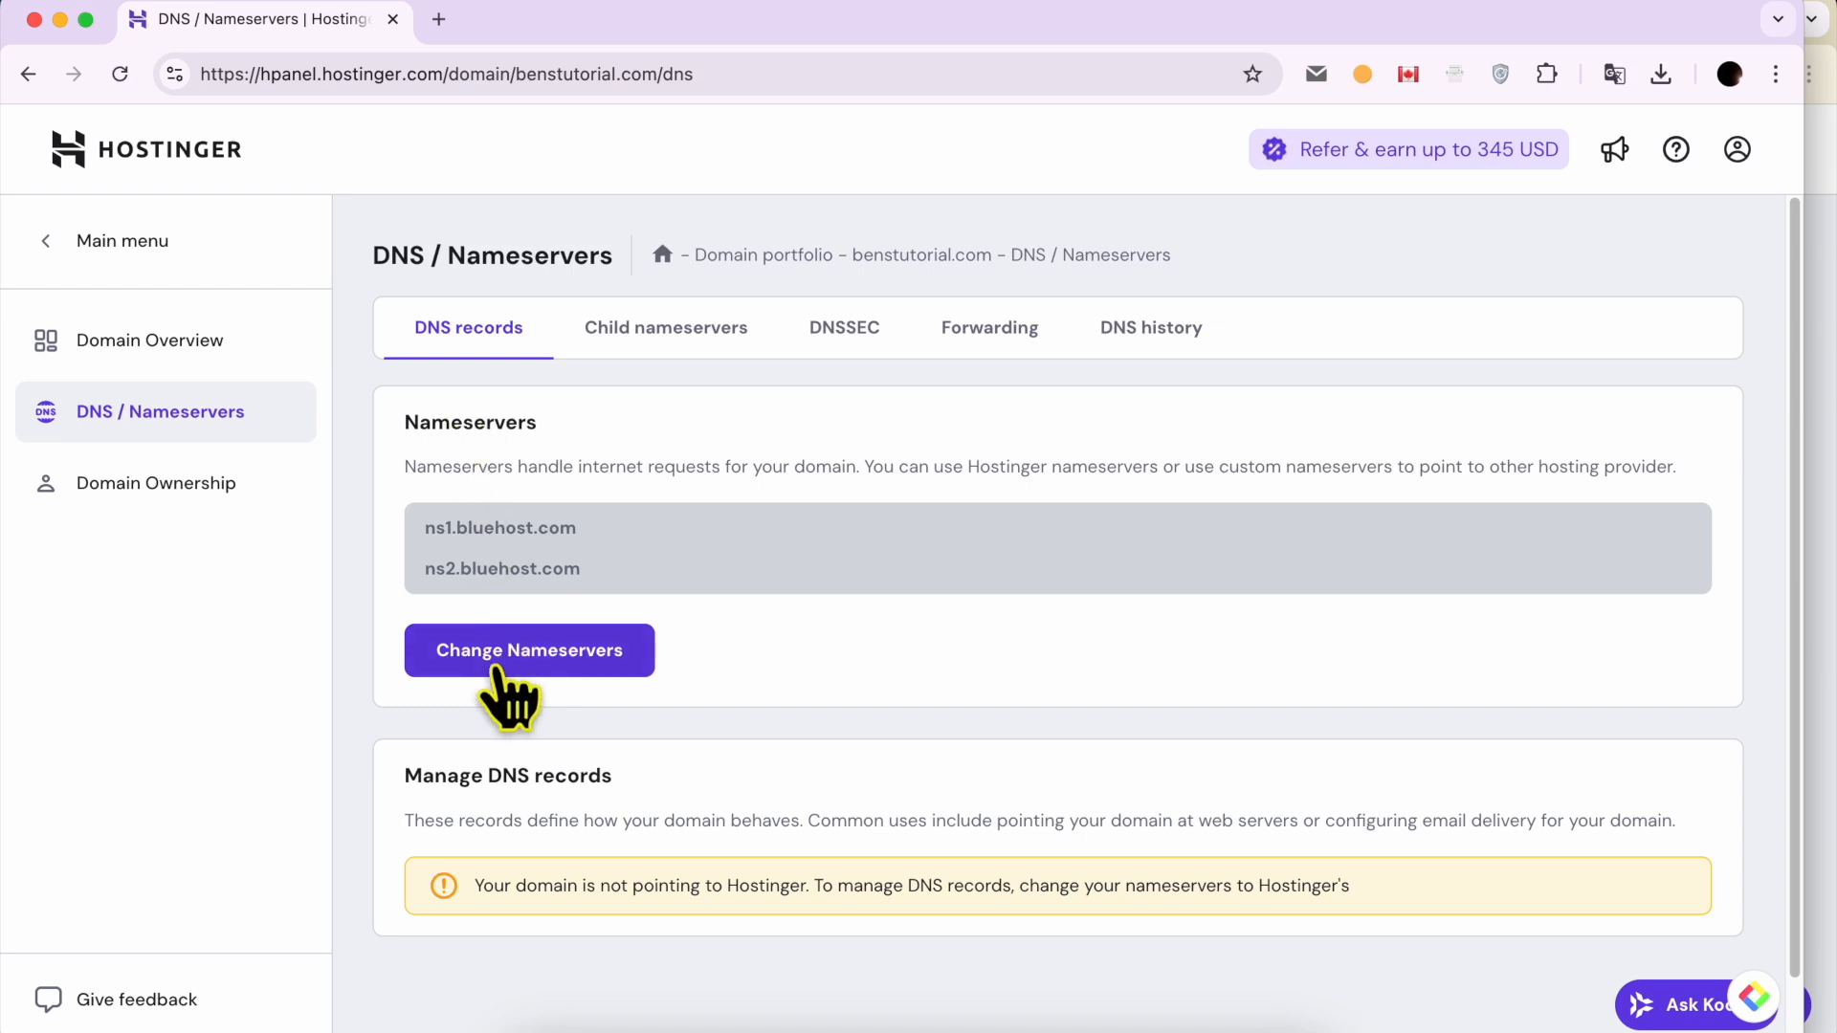
Step: Review the current nameservers of benstutorial.com and open them for changing
left_click_drag(425, 527, 591, 531)
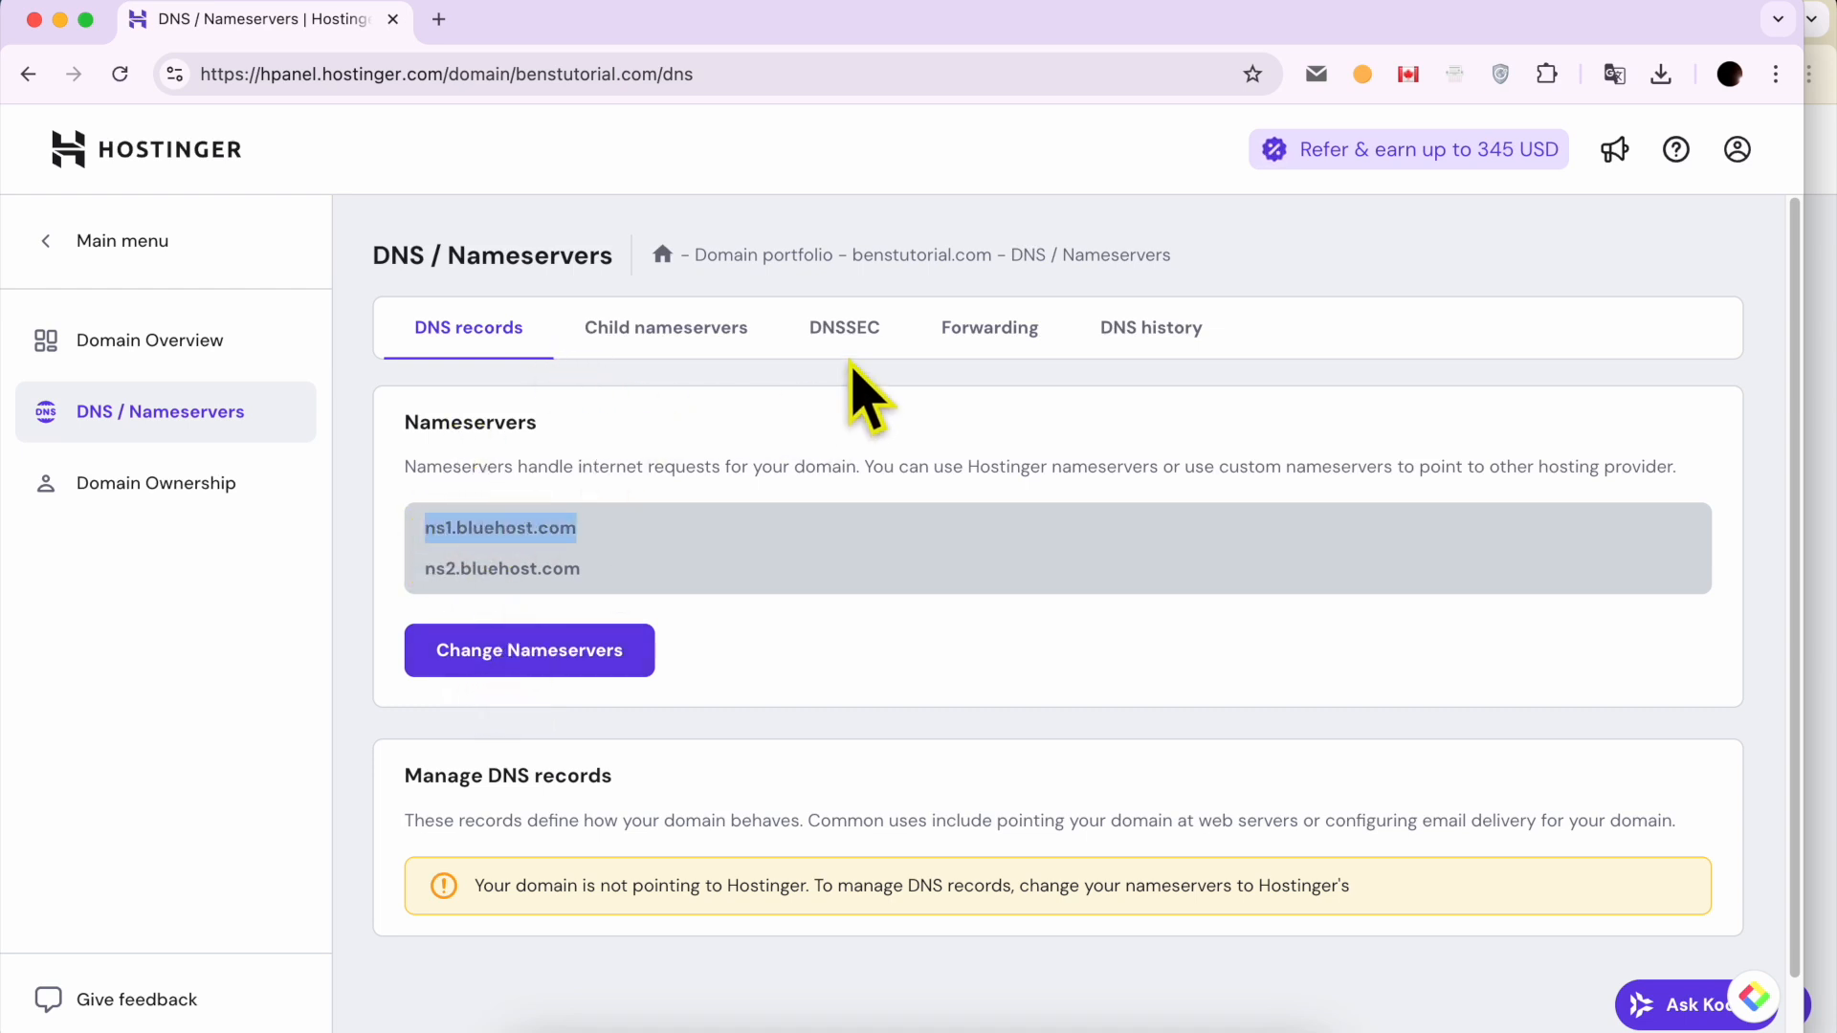
left_click(491, 526)
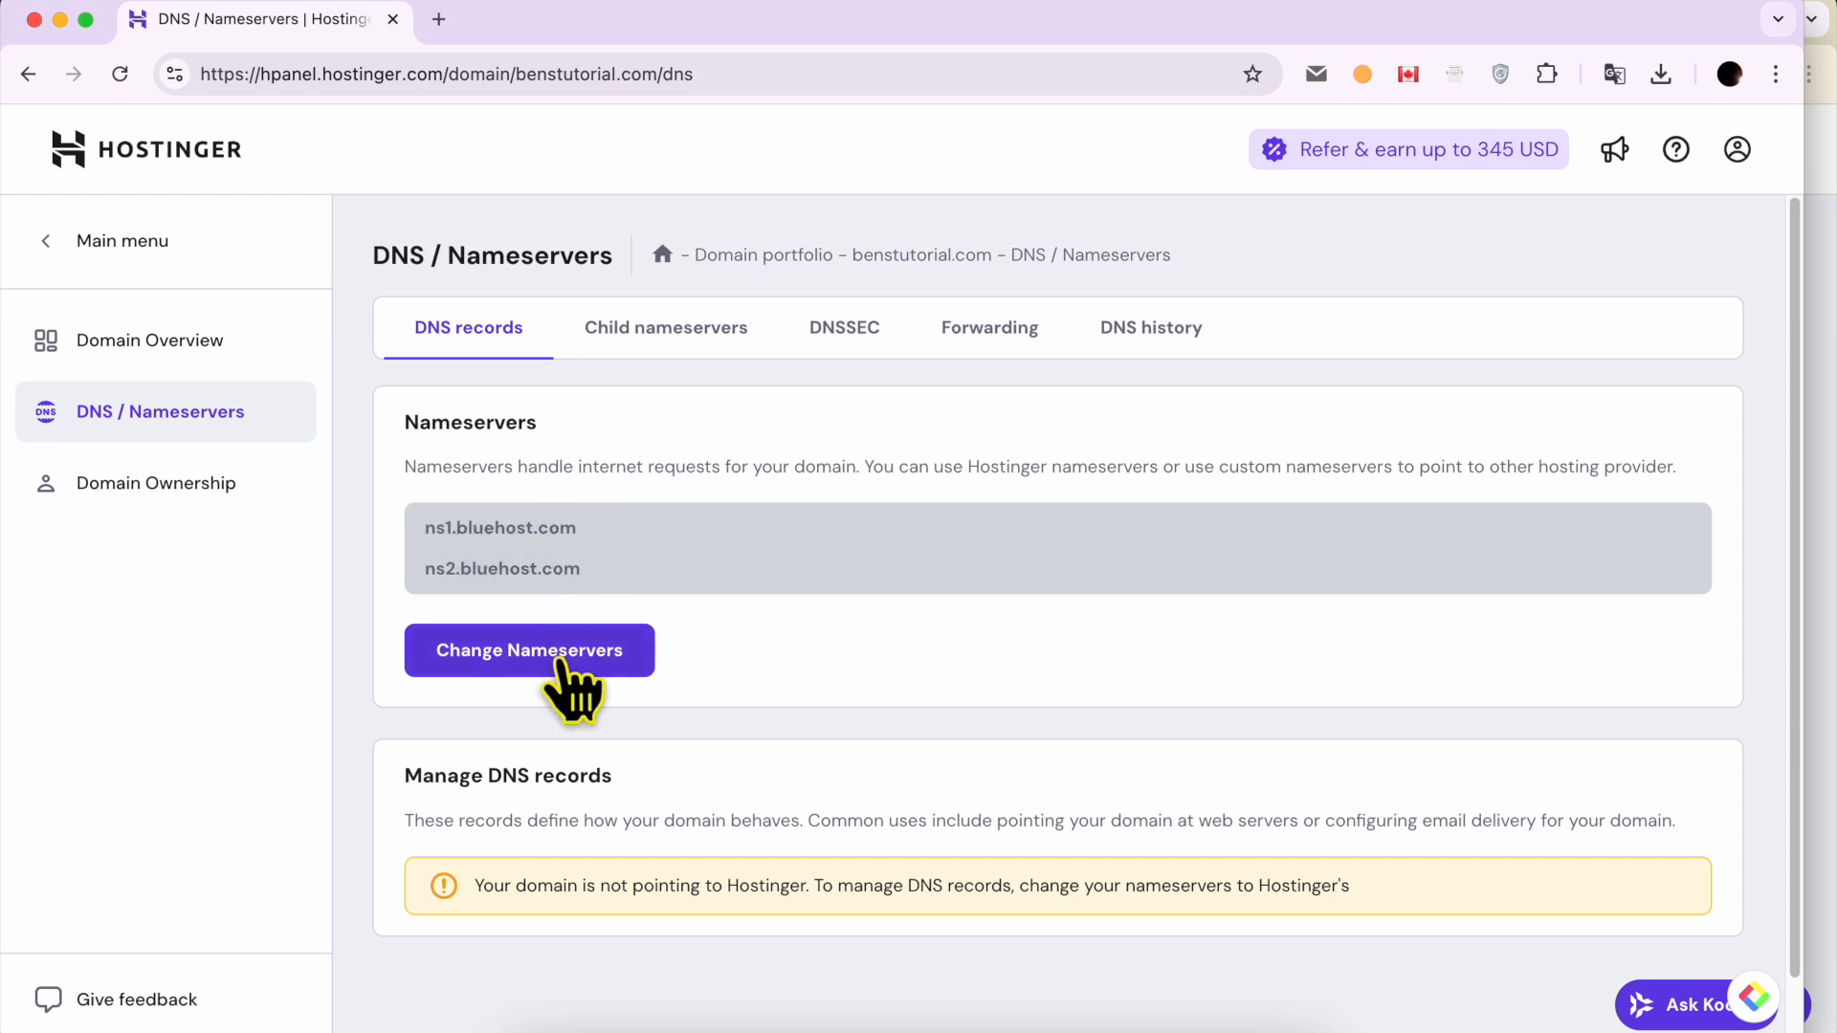
left_click(1808, 411)
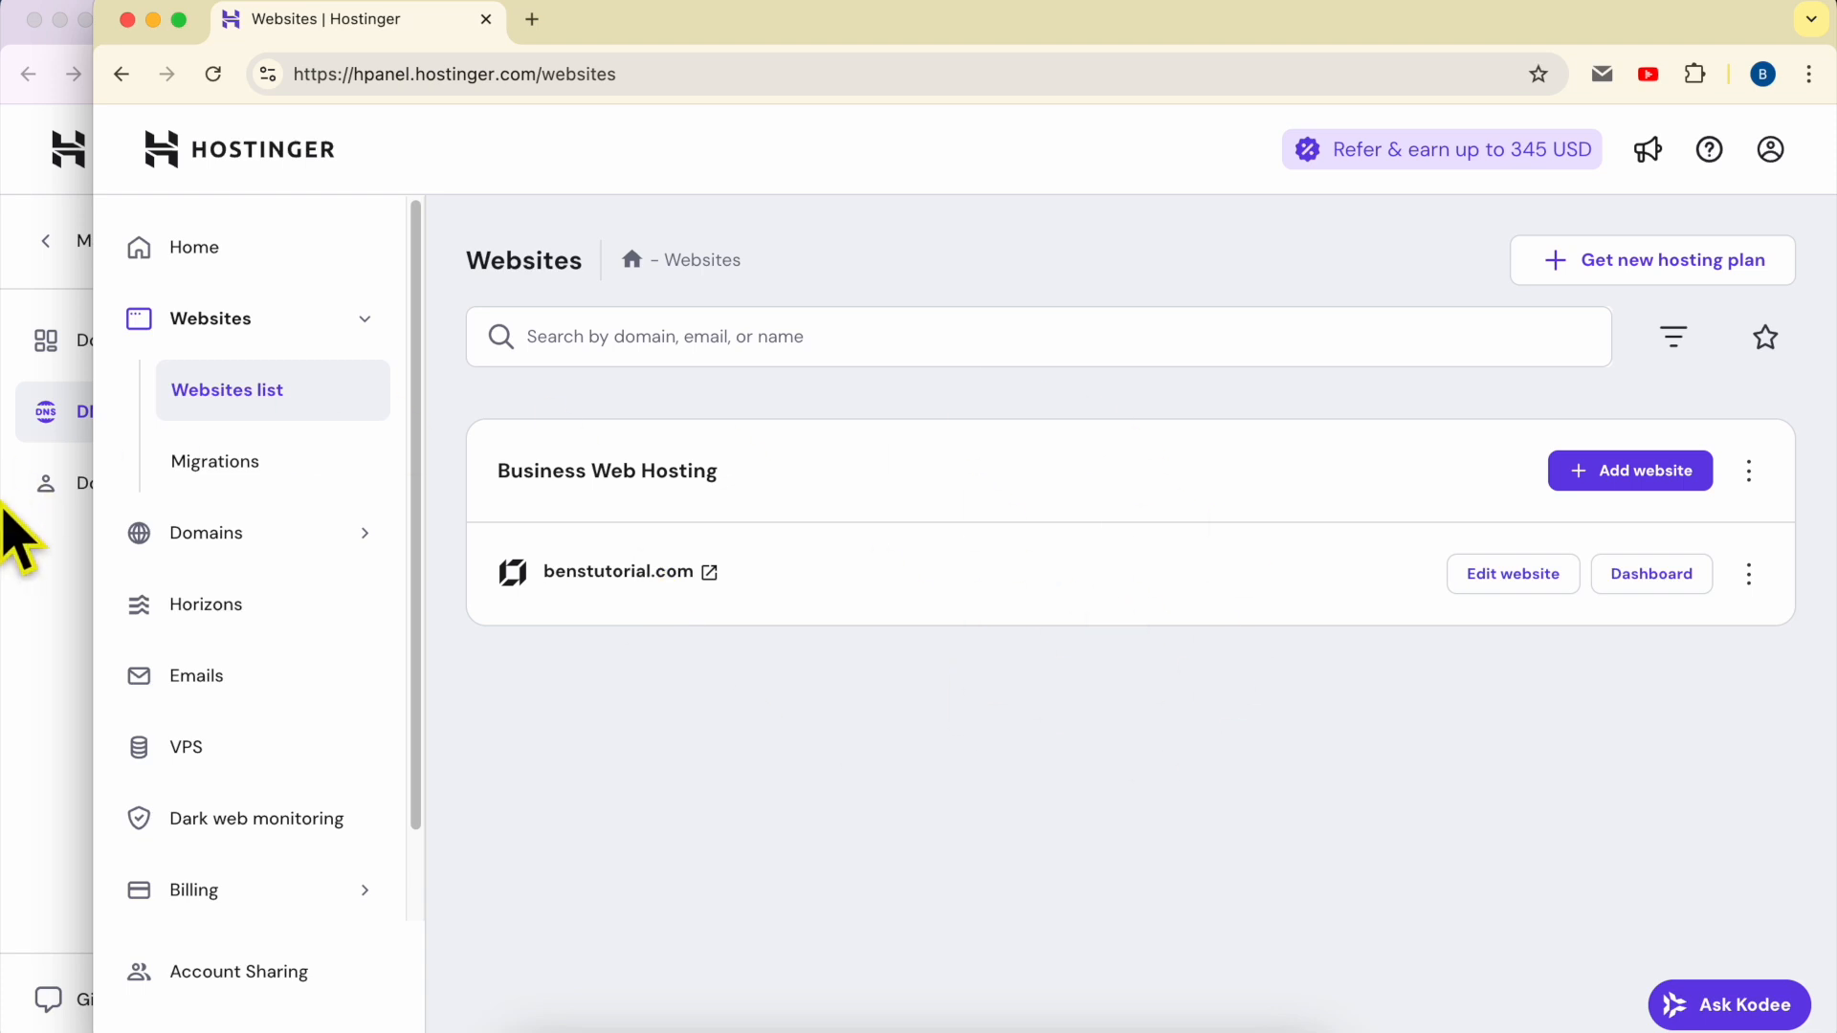
left_click(27, 574)
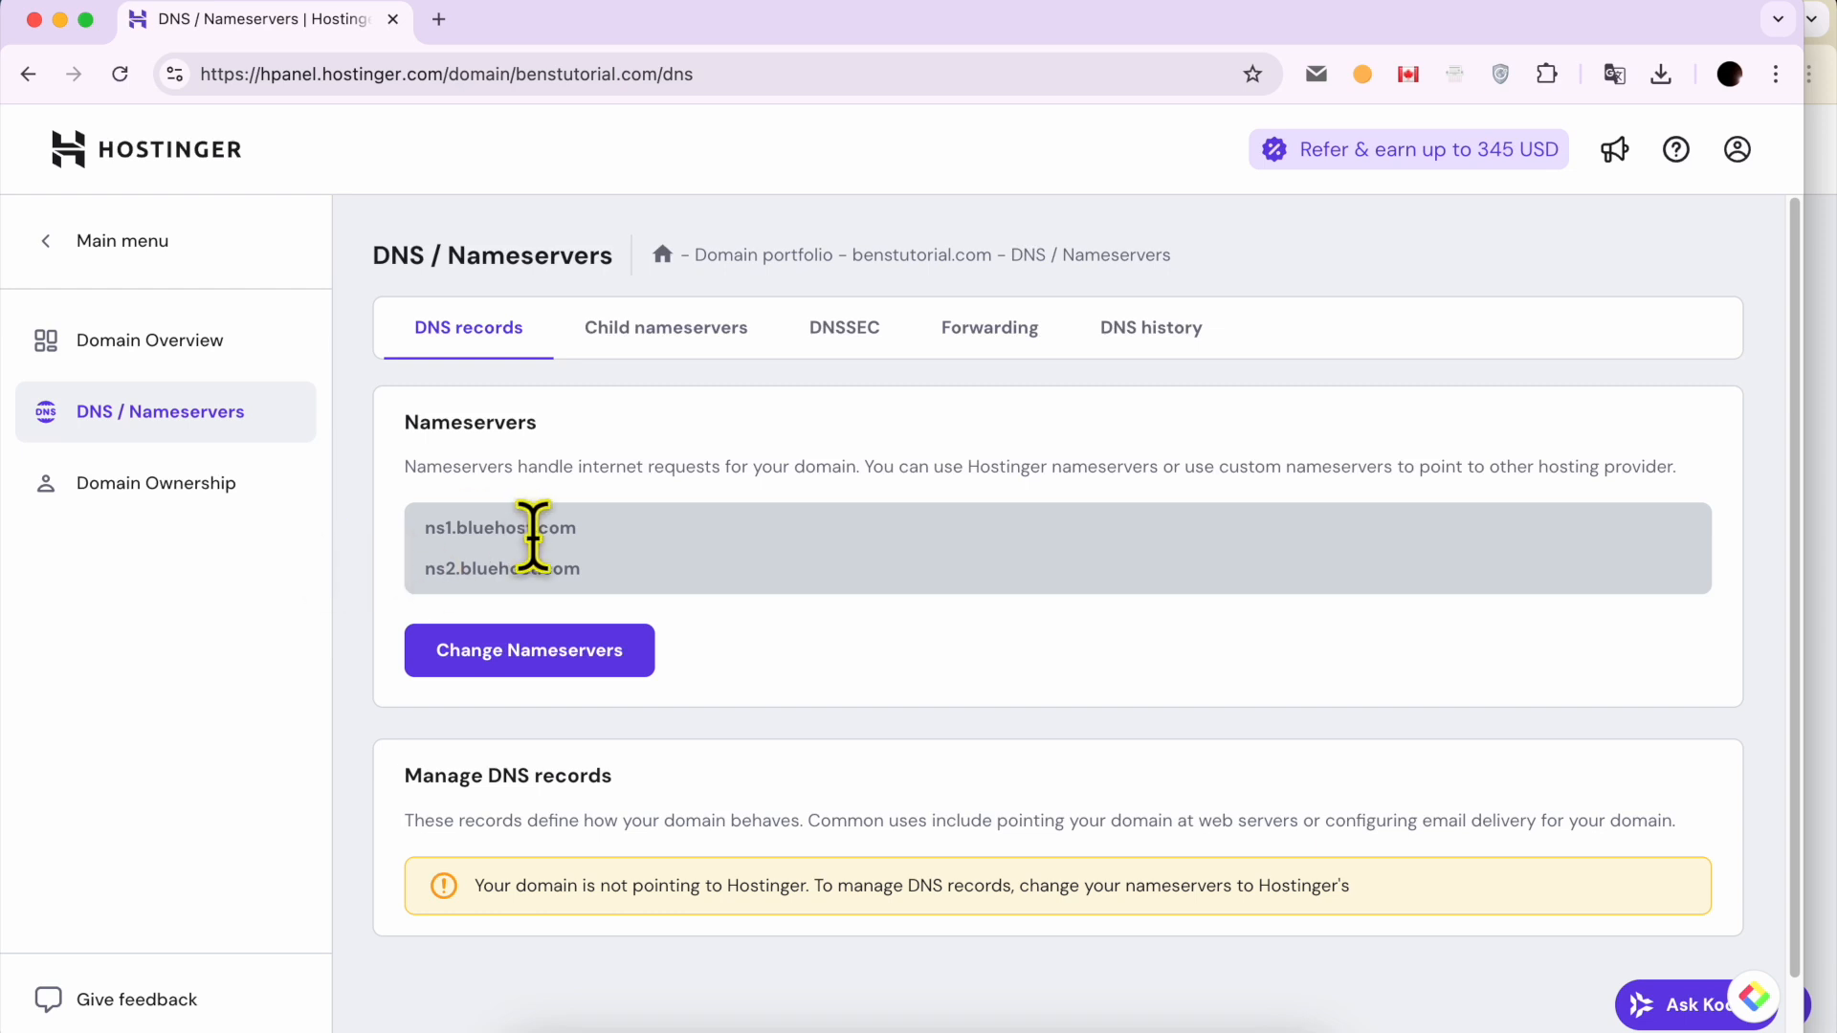
left_click(1822, 335)
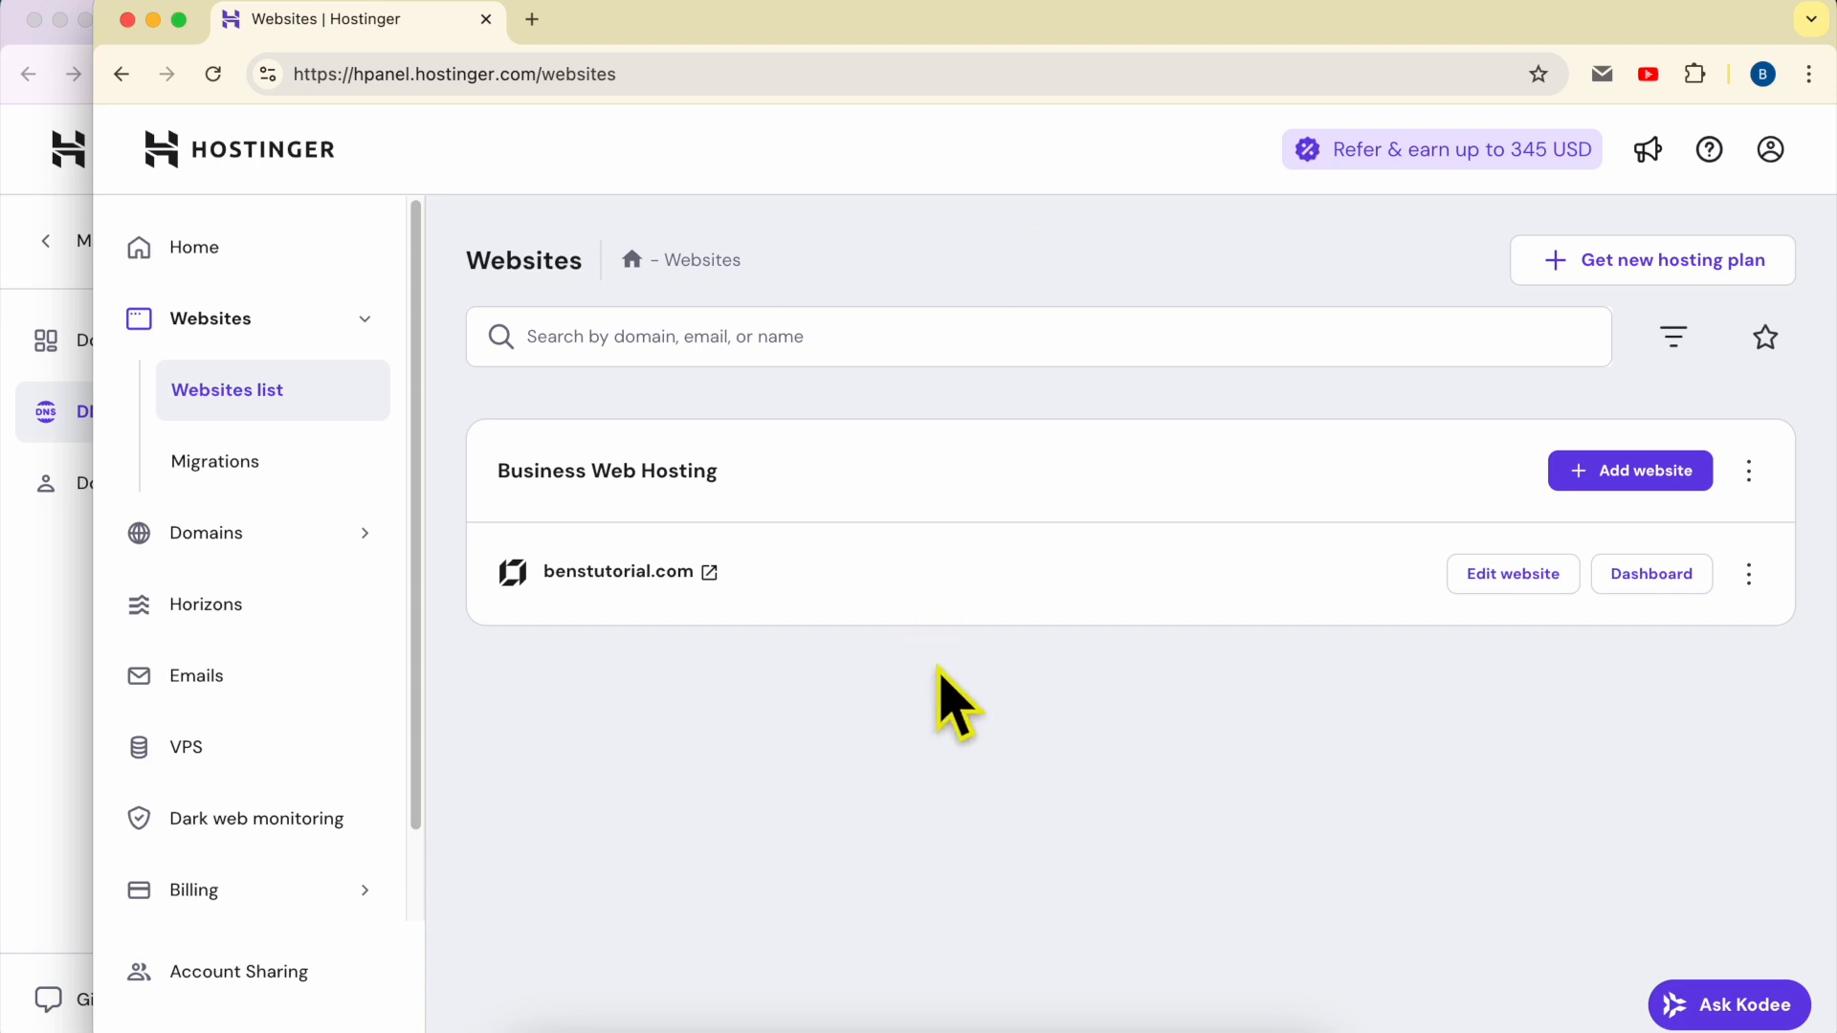
left_click(53, 660)
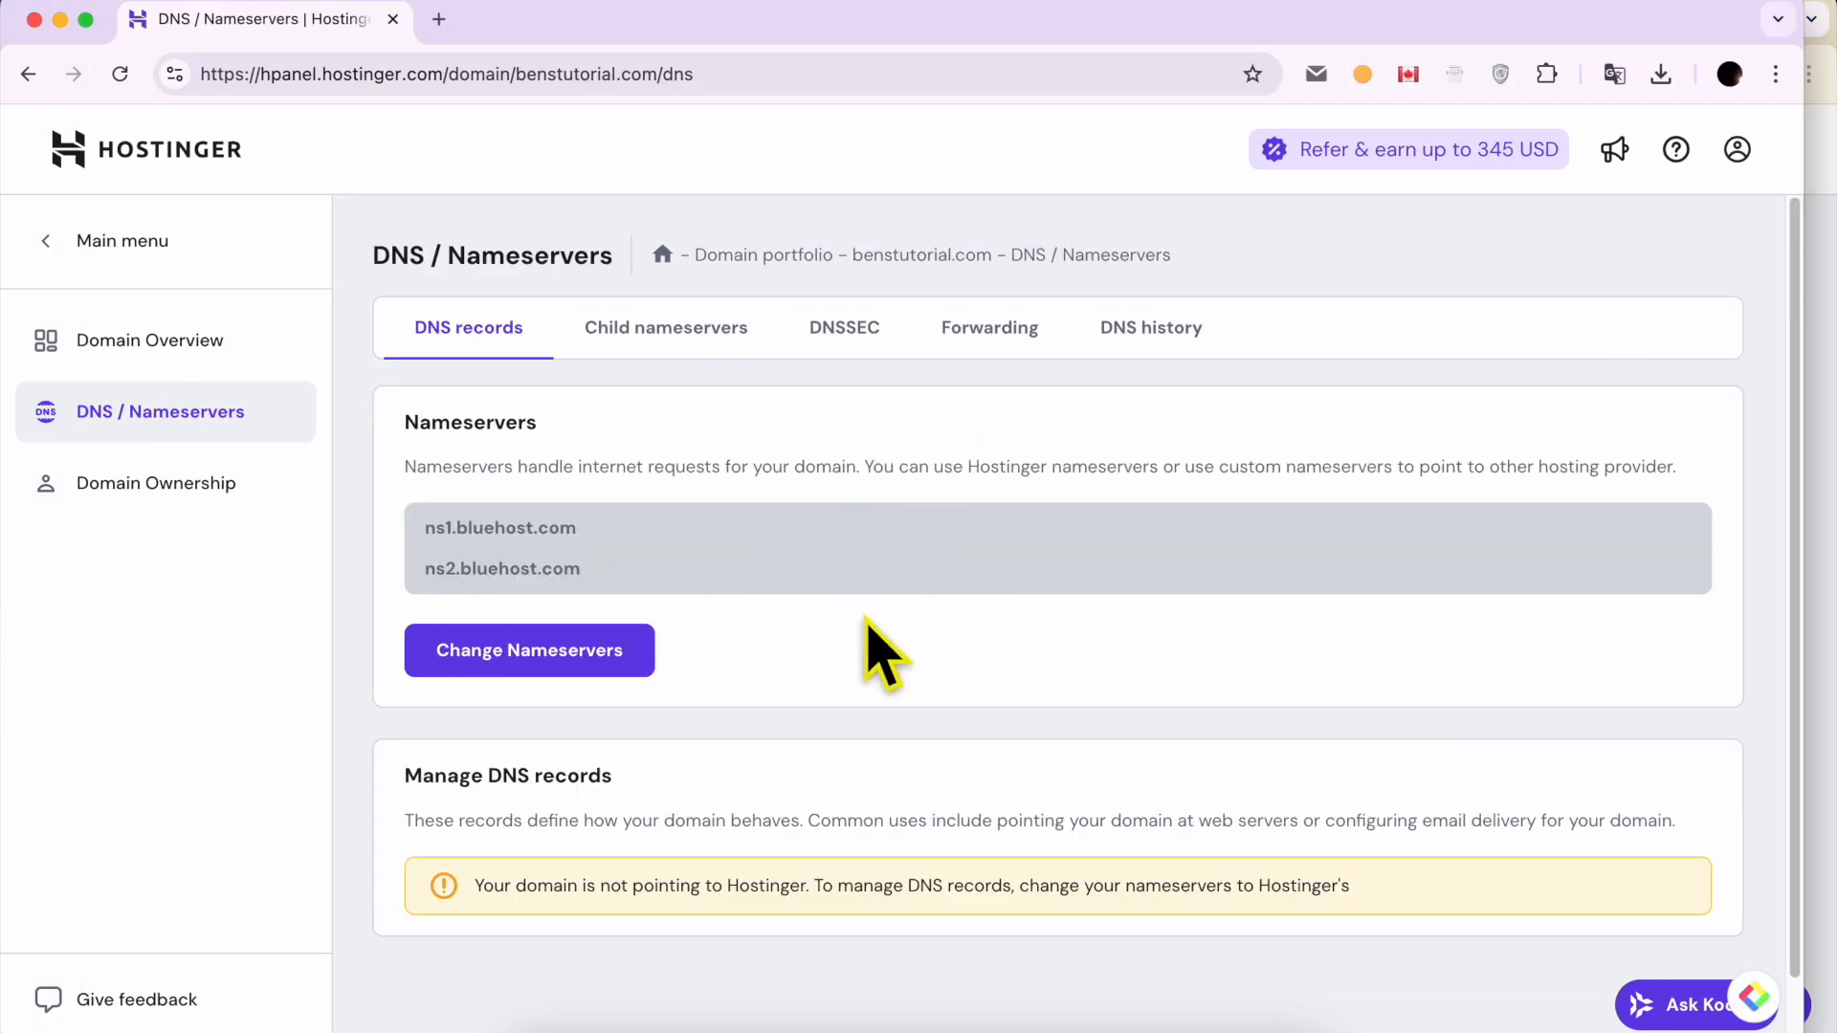
left_click(577, 653)
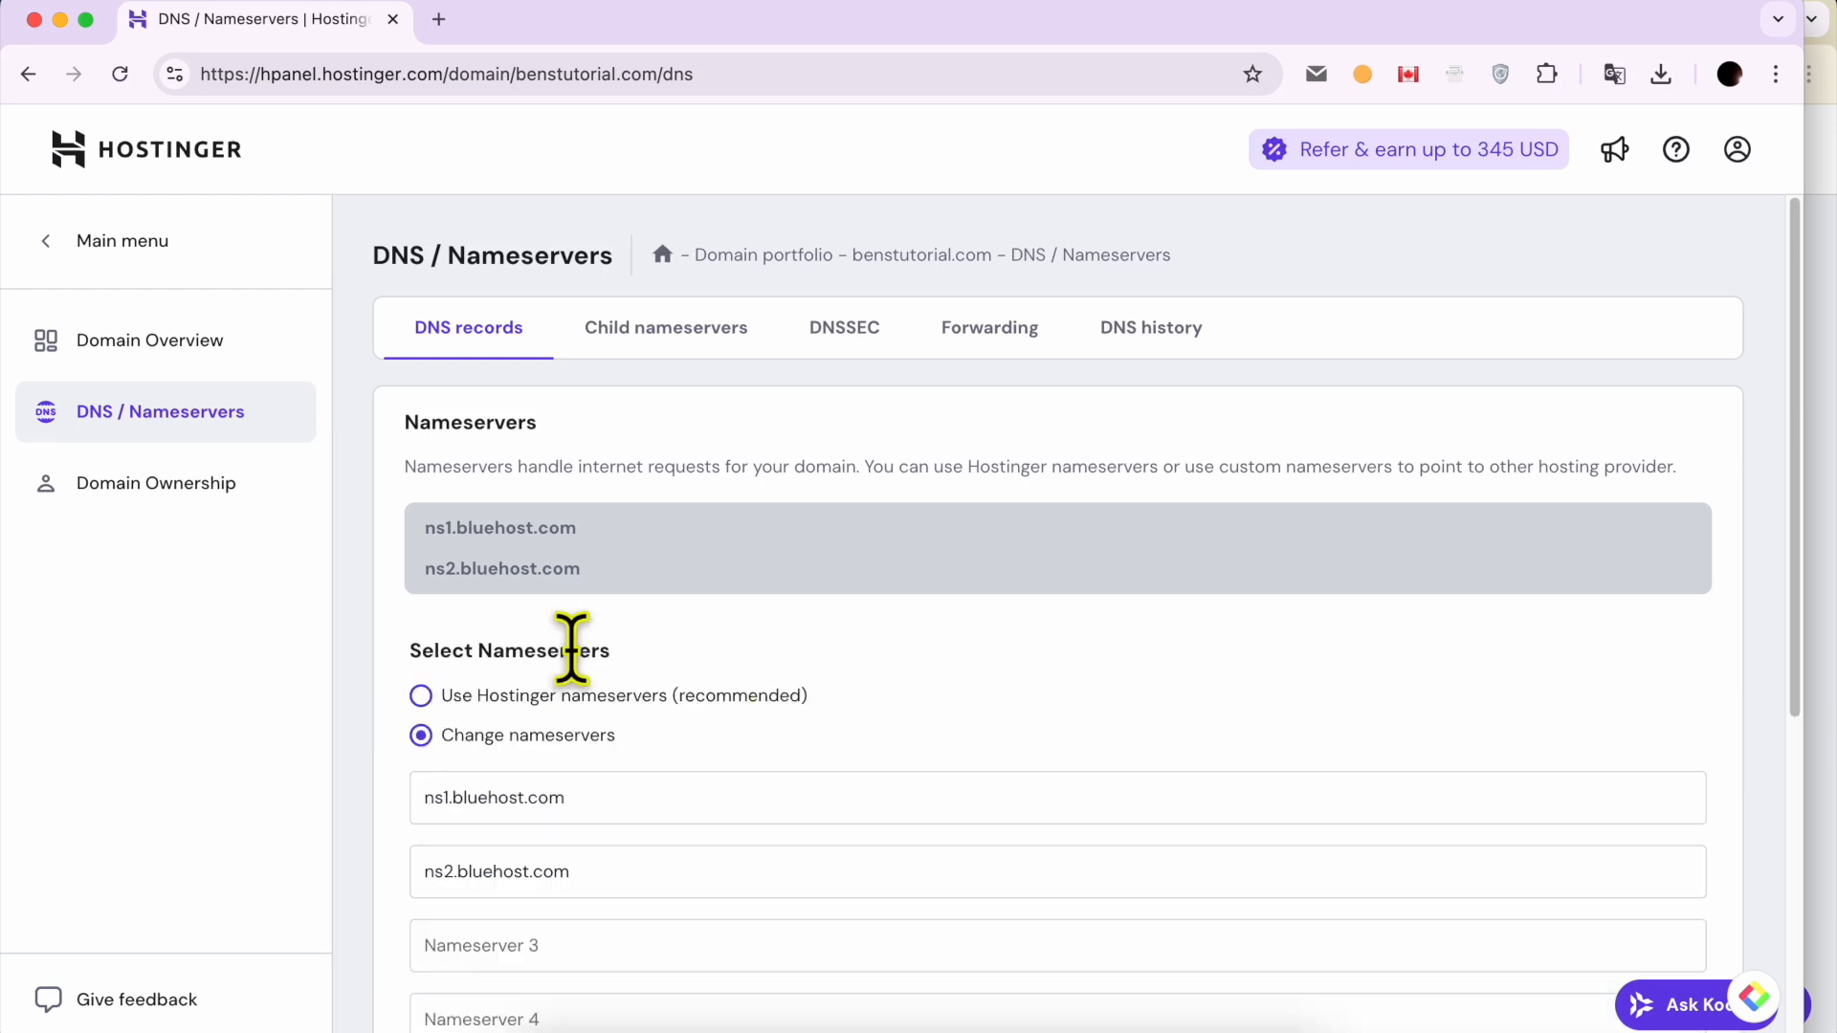
Step: Clear both custom nameserver entries and start entering a first custom nameserver beginning with "ns1."
scroll(820, 676, "down", 3)
left_click(658, 623)
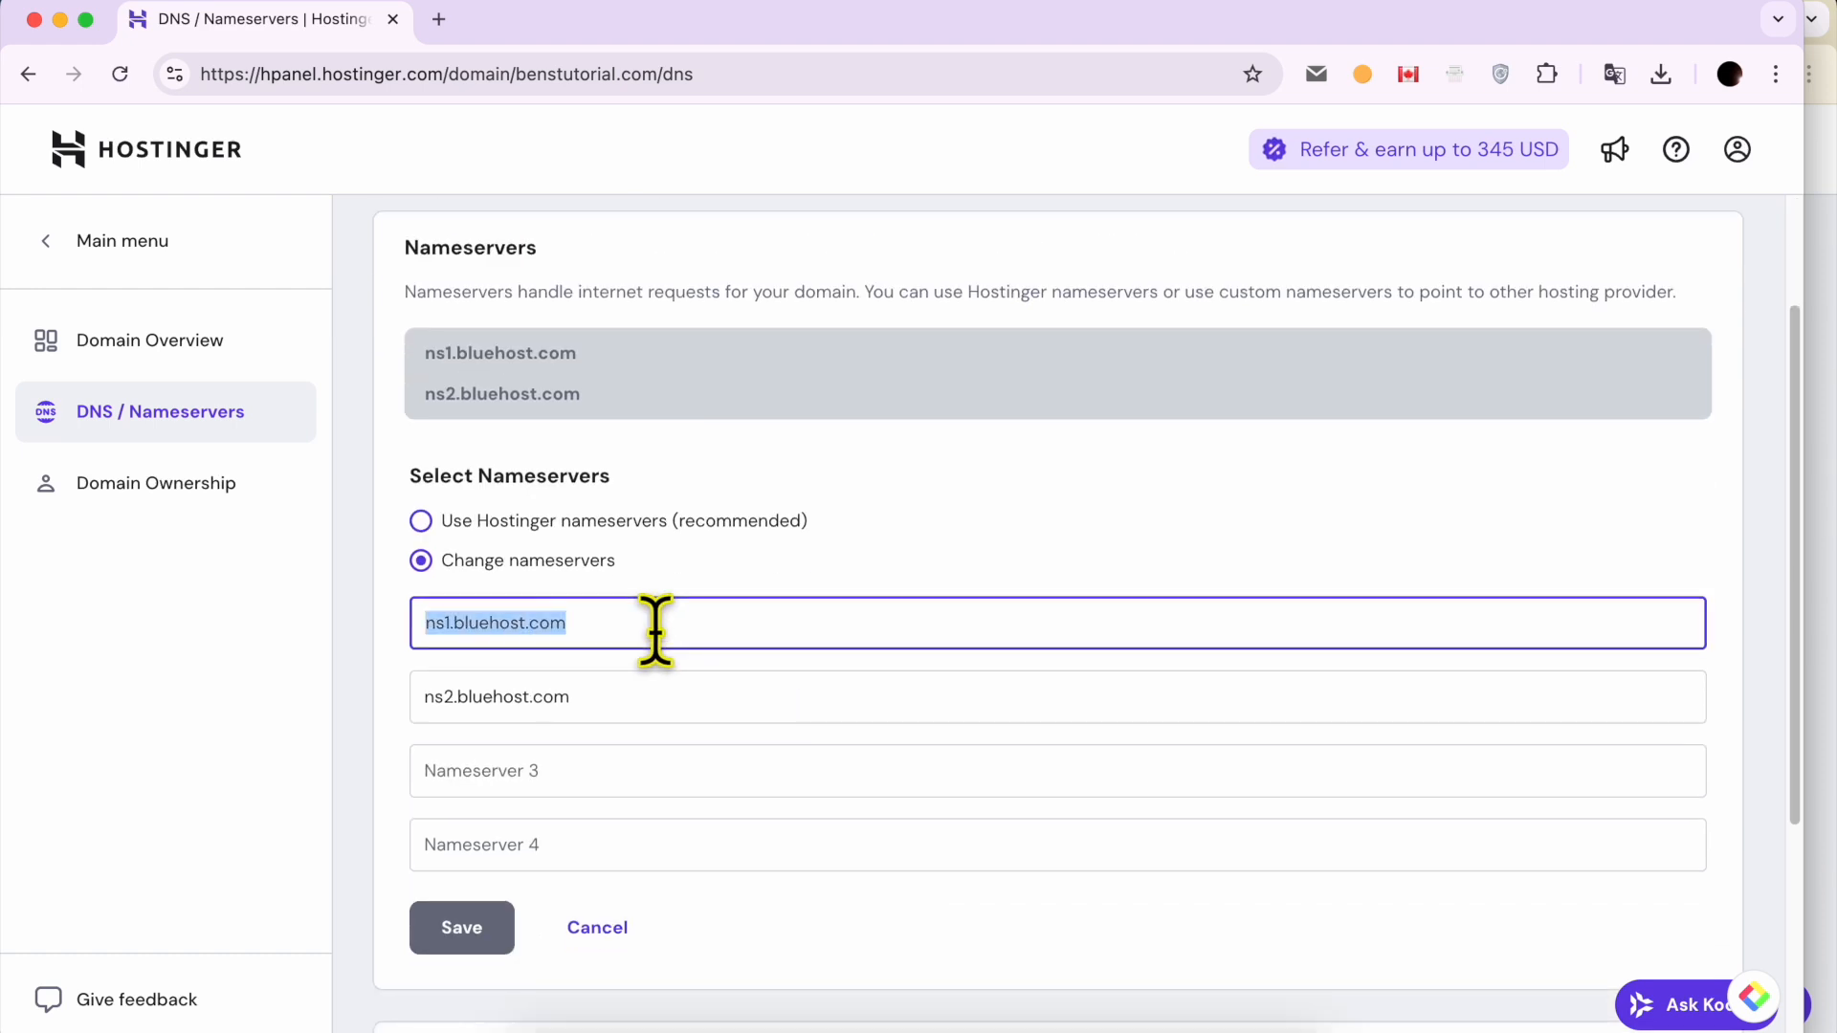
double_click(510, 623)
key("BackSpace")
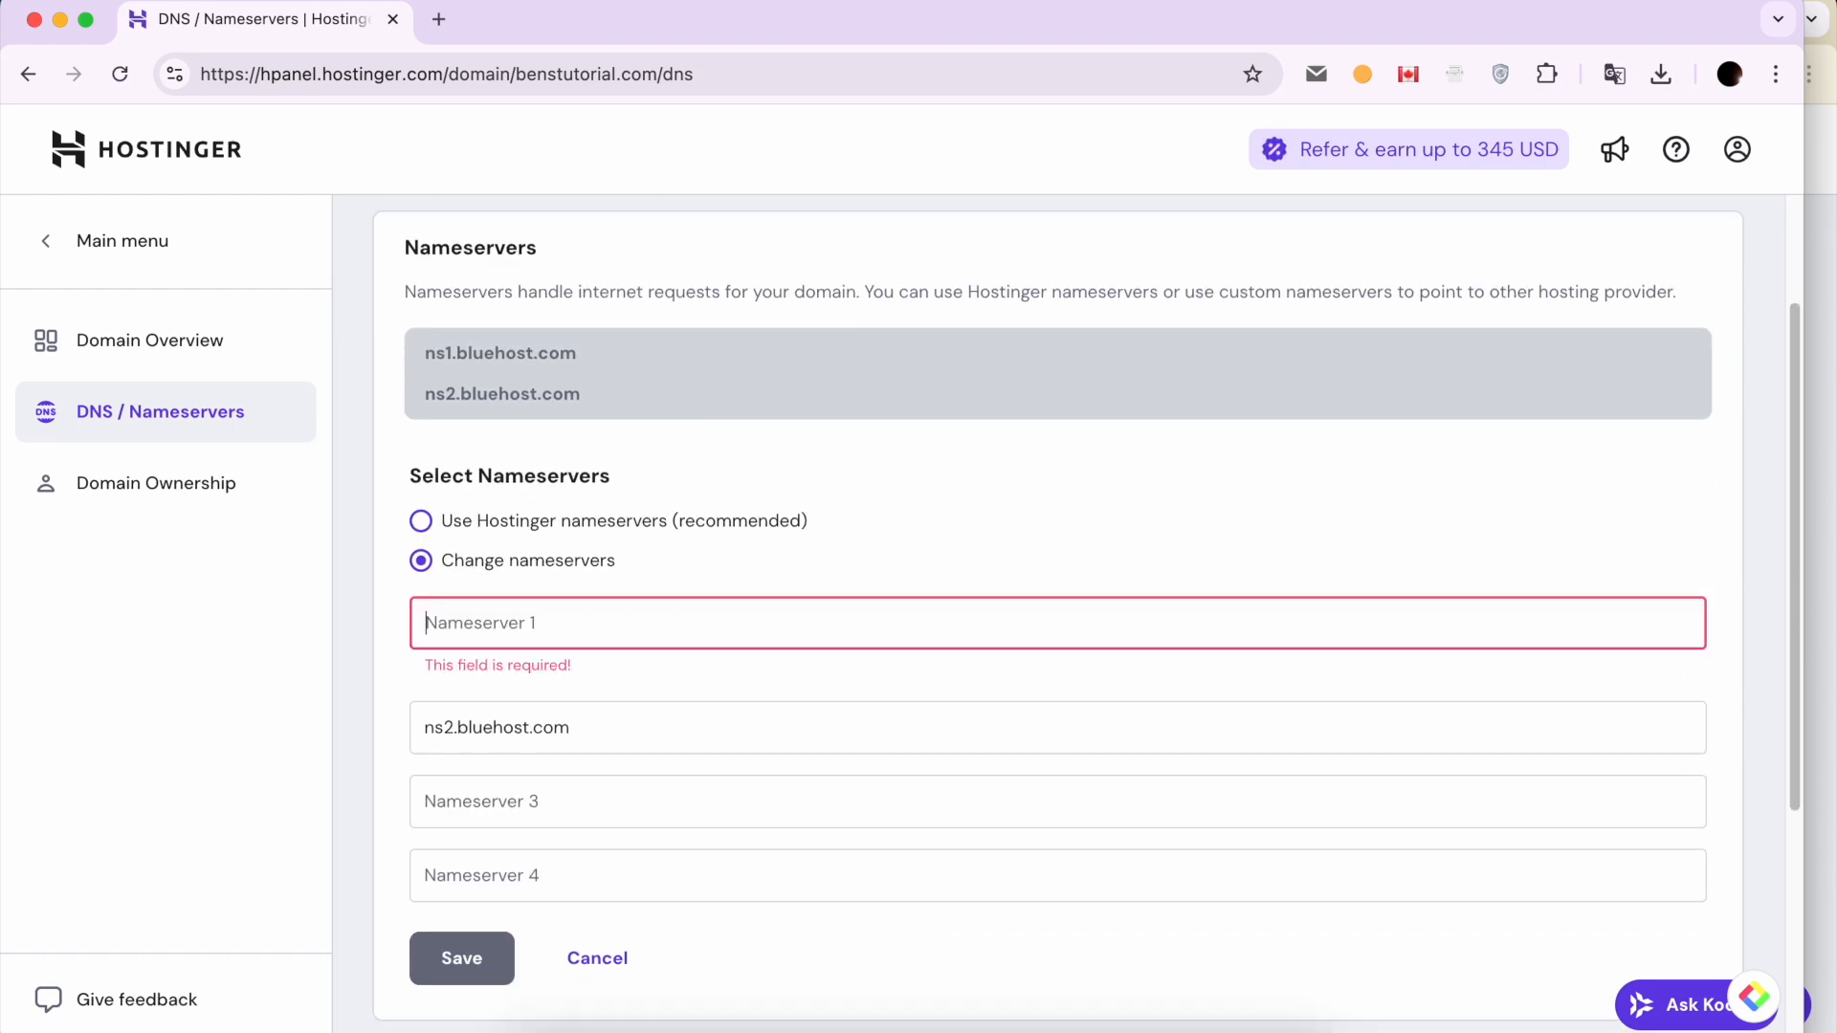
triple_click(506, 728)
key("BackSpace")
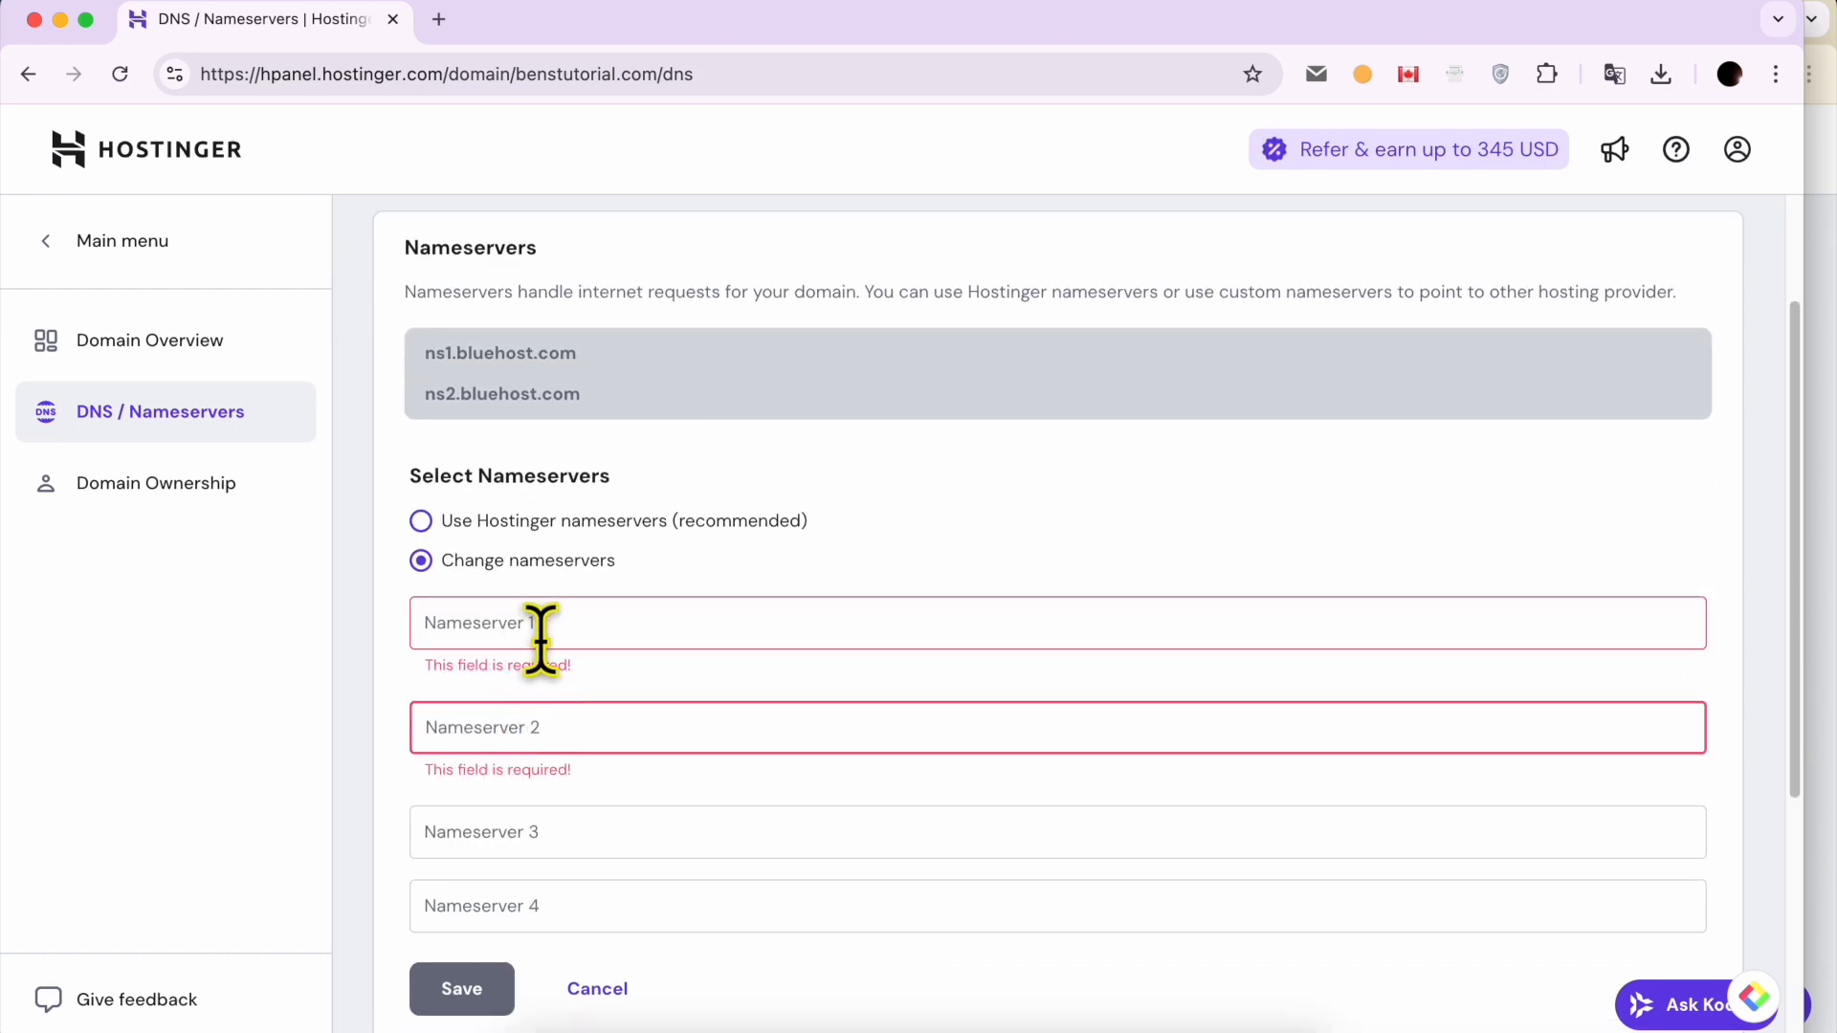
left_click(1827, 507)
left_click(41, 635)
left_click(637, 629)
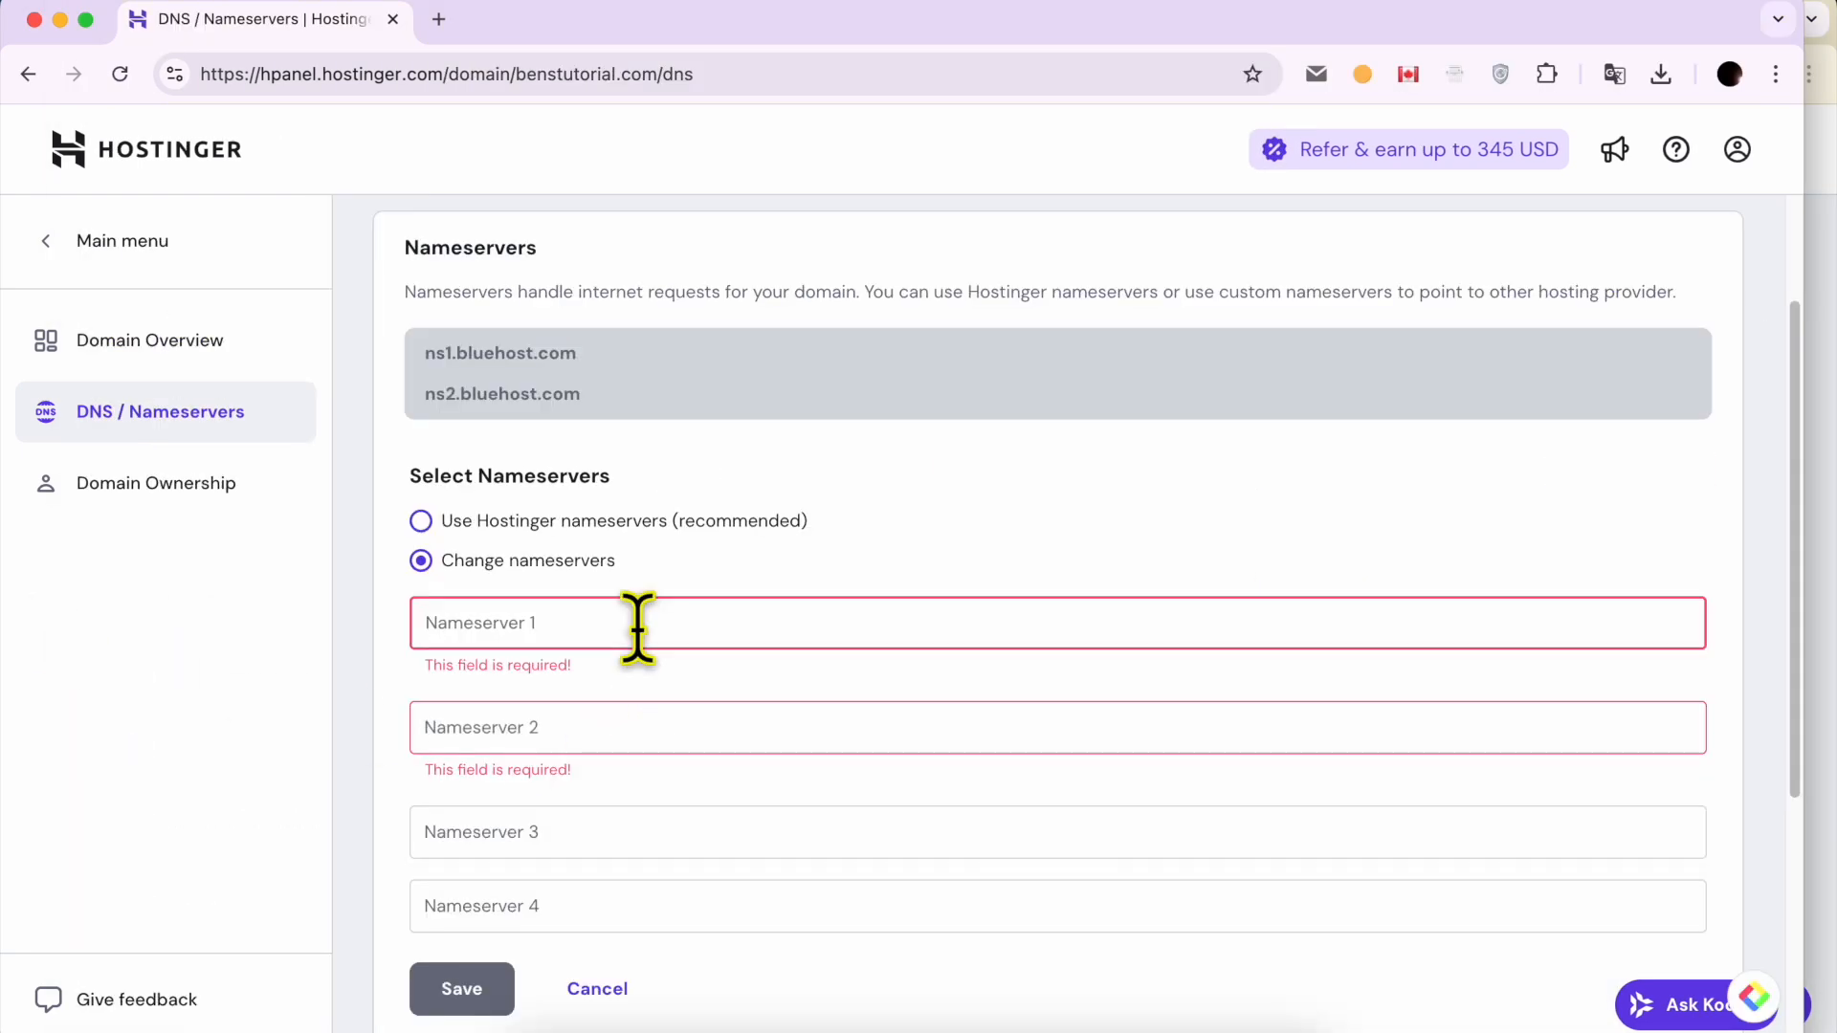
type("ns1.")
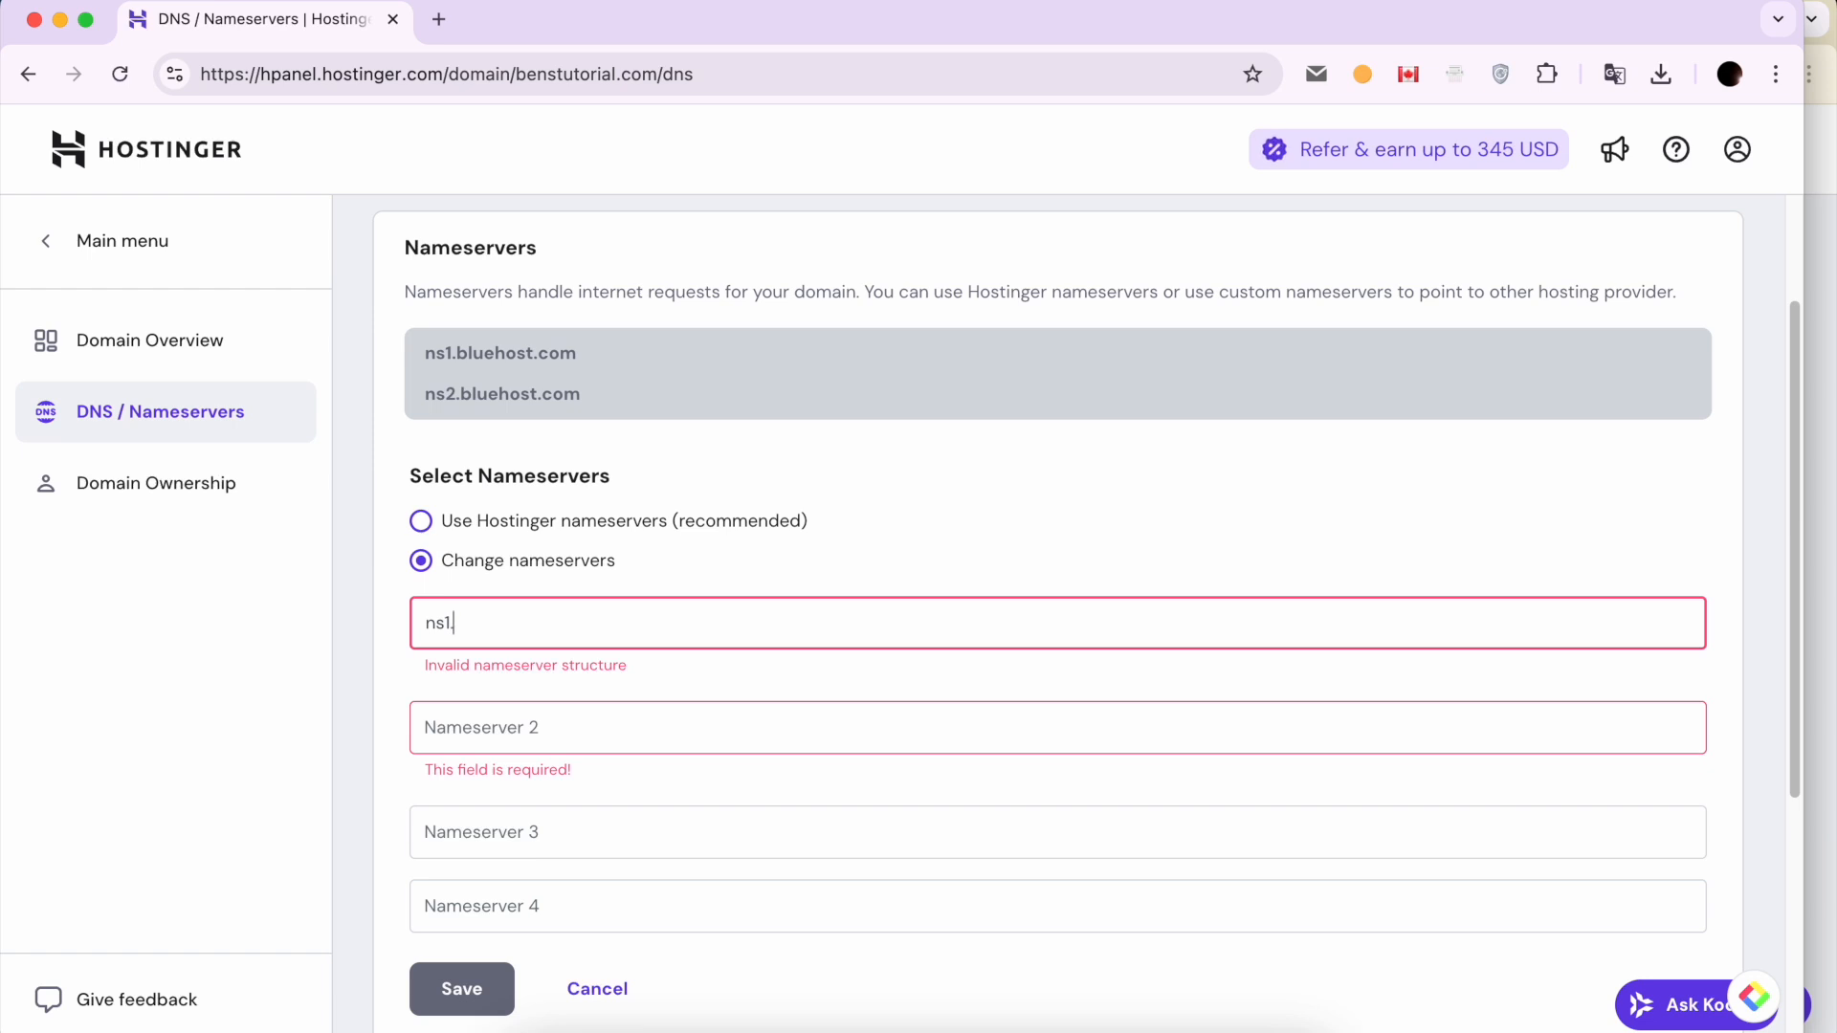
Step: Set benstutorial.com to use the recommended Hostinger nameservers and save the change
scroll(779, 492, "up", 3)
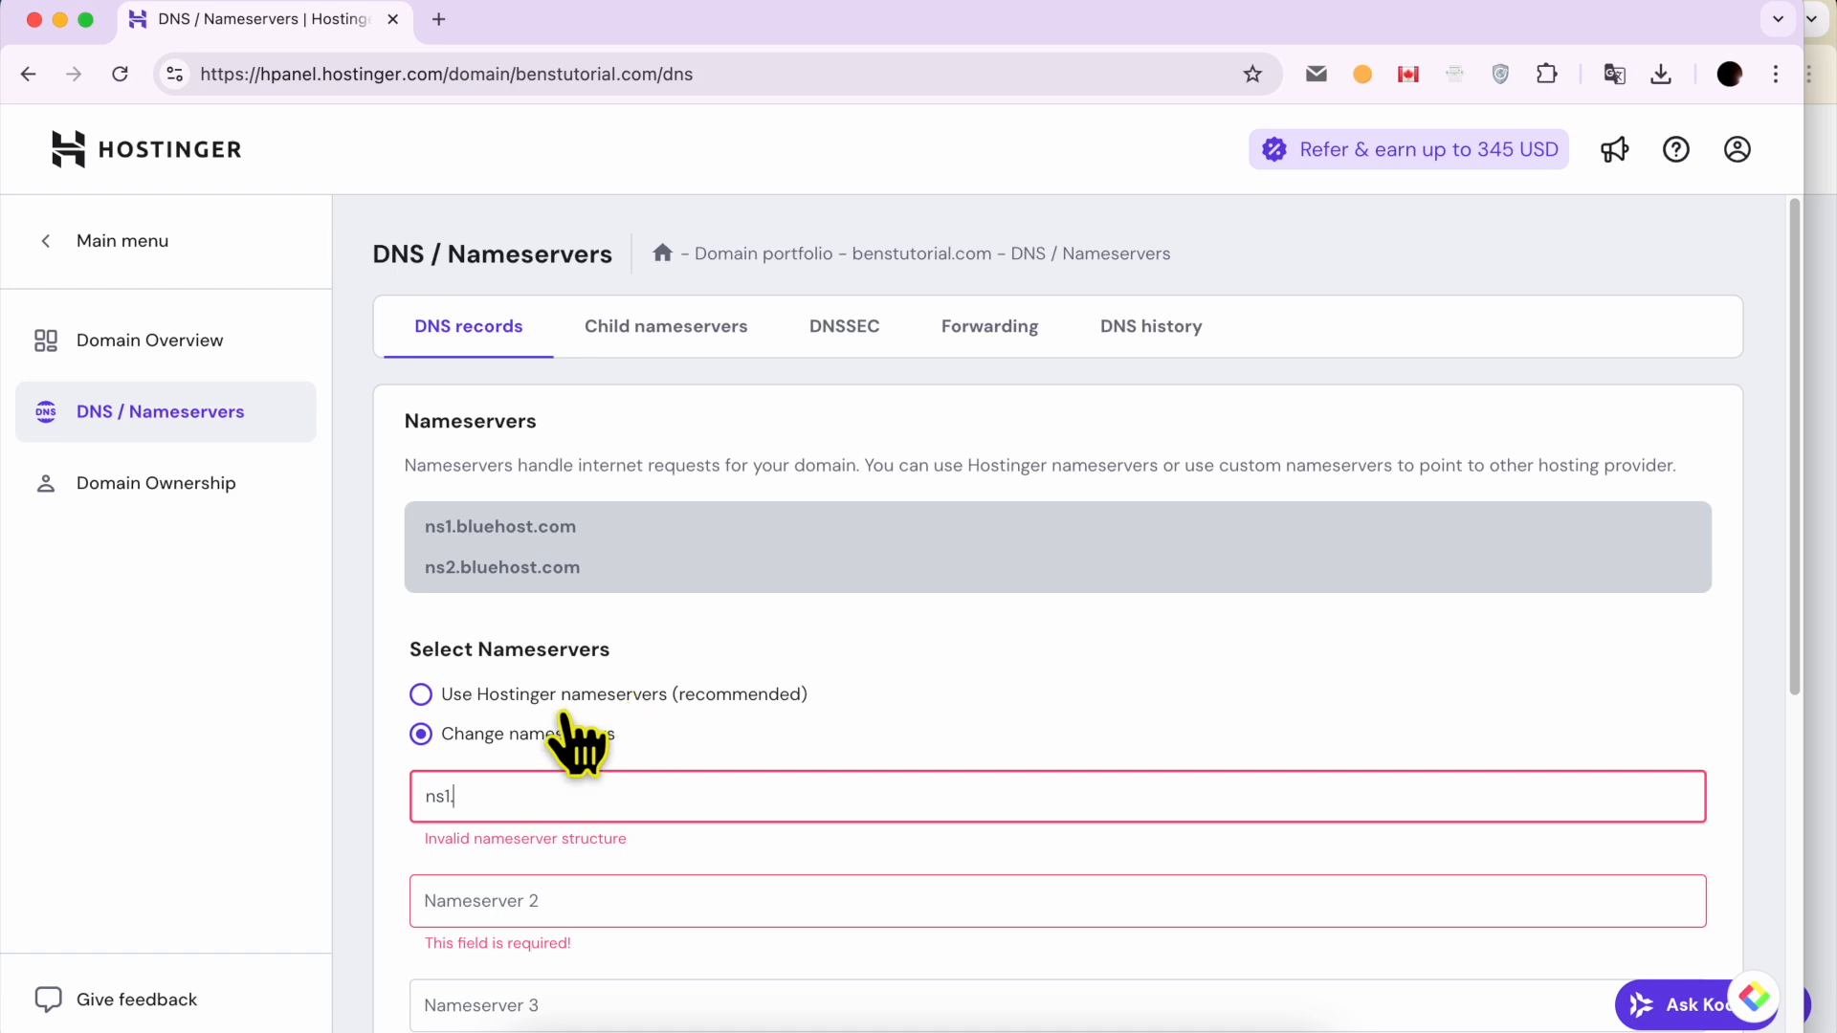
left_click(421, 696)
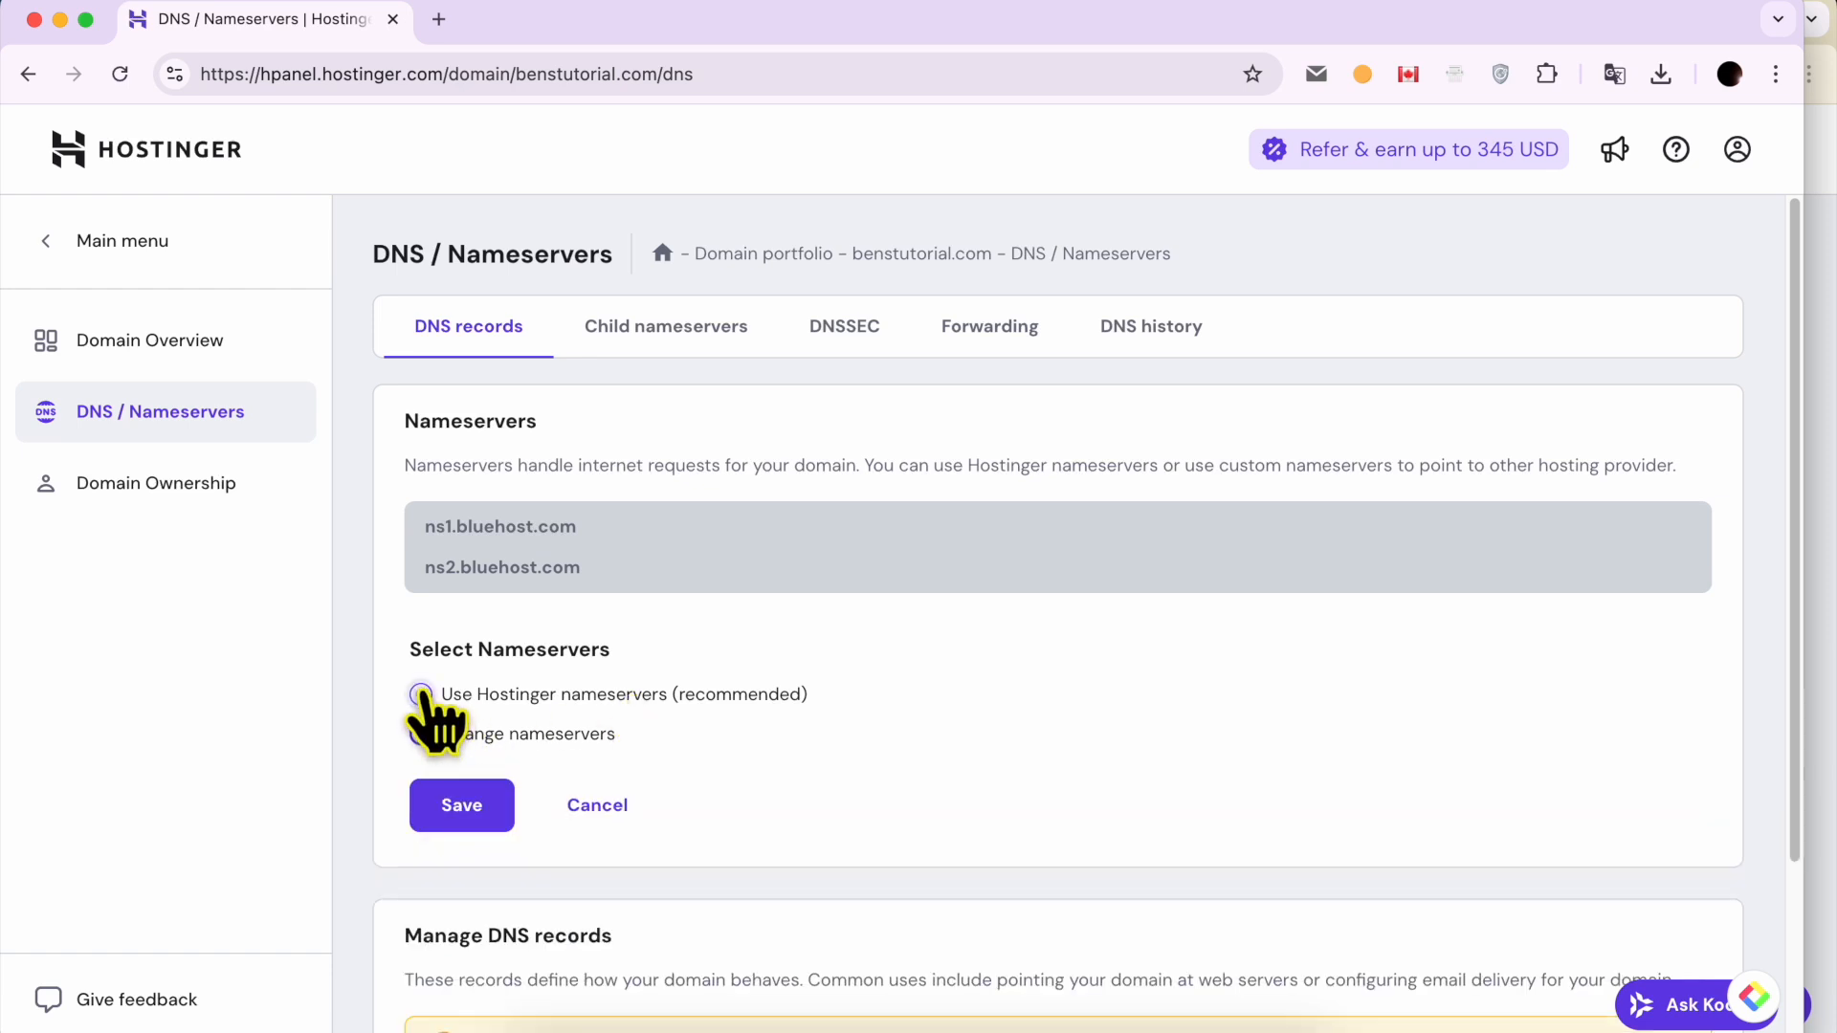
left_click(464, 806)
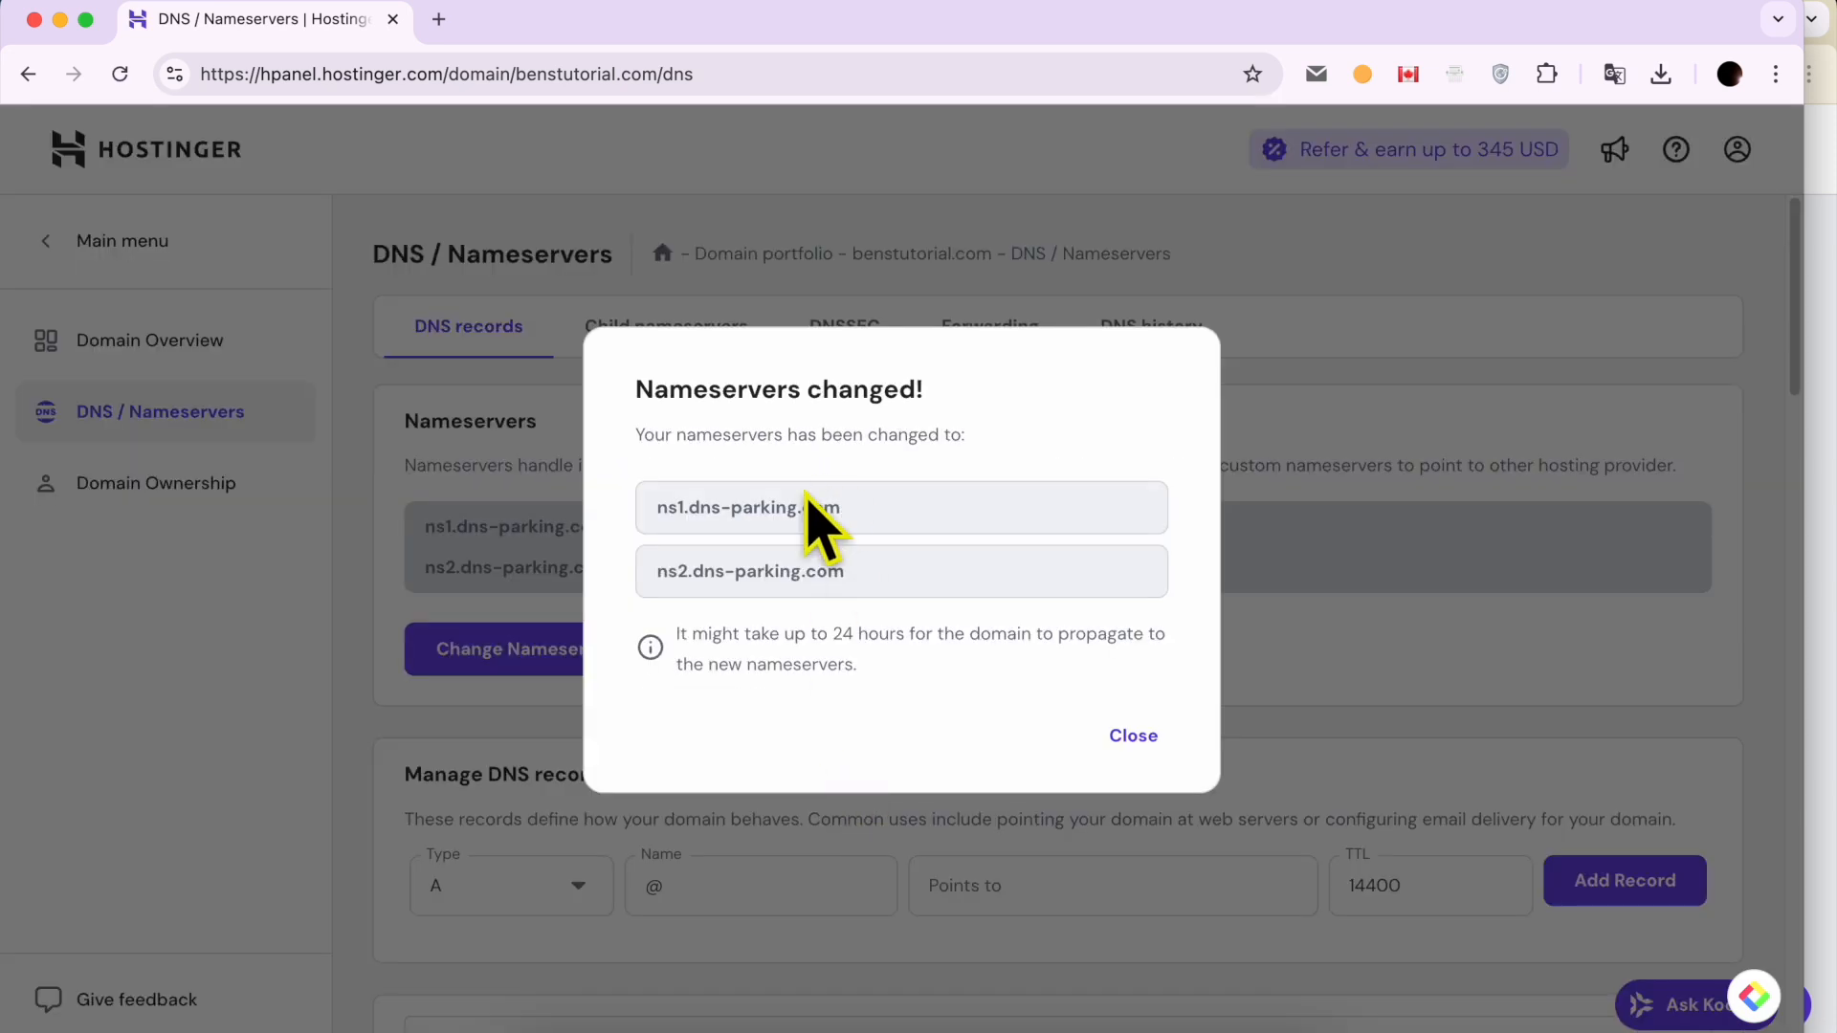
Step: Examine both nameserver addresses in the nameserver-change confirmation for benstutorial.com
triple_click(778, 514)
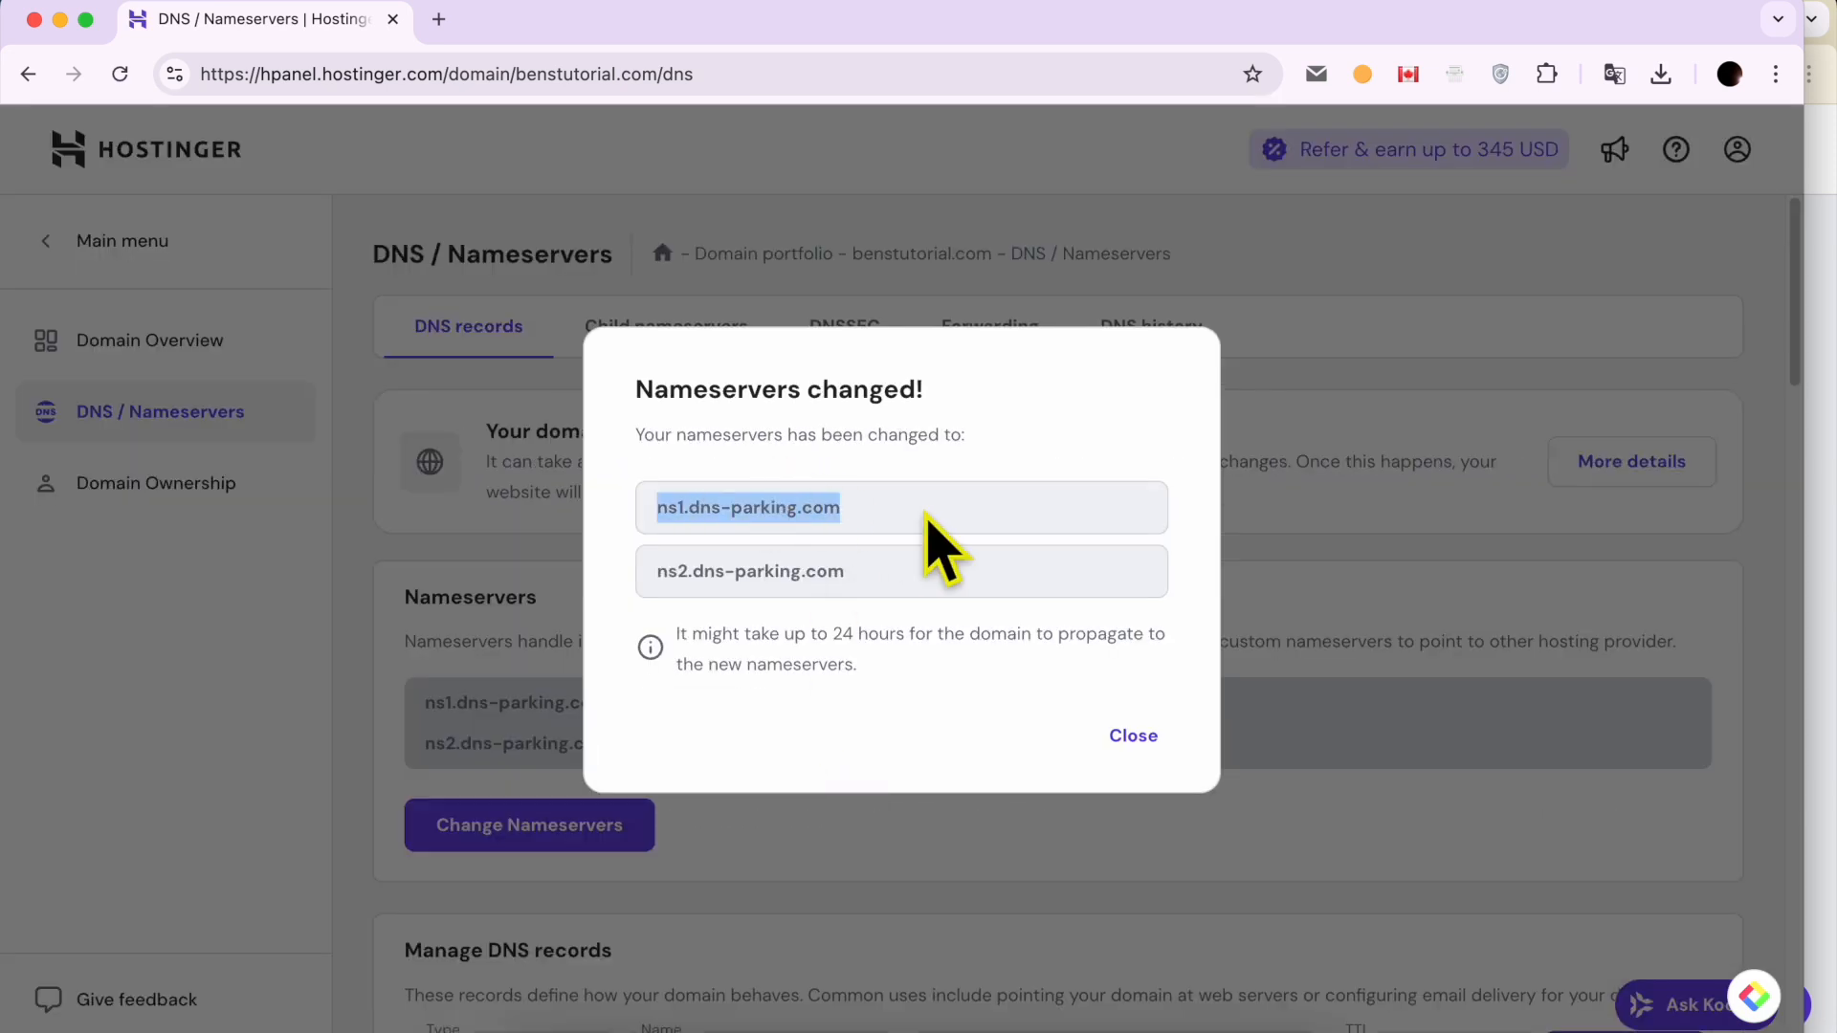
triple_click(748, 572)
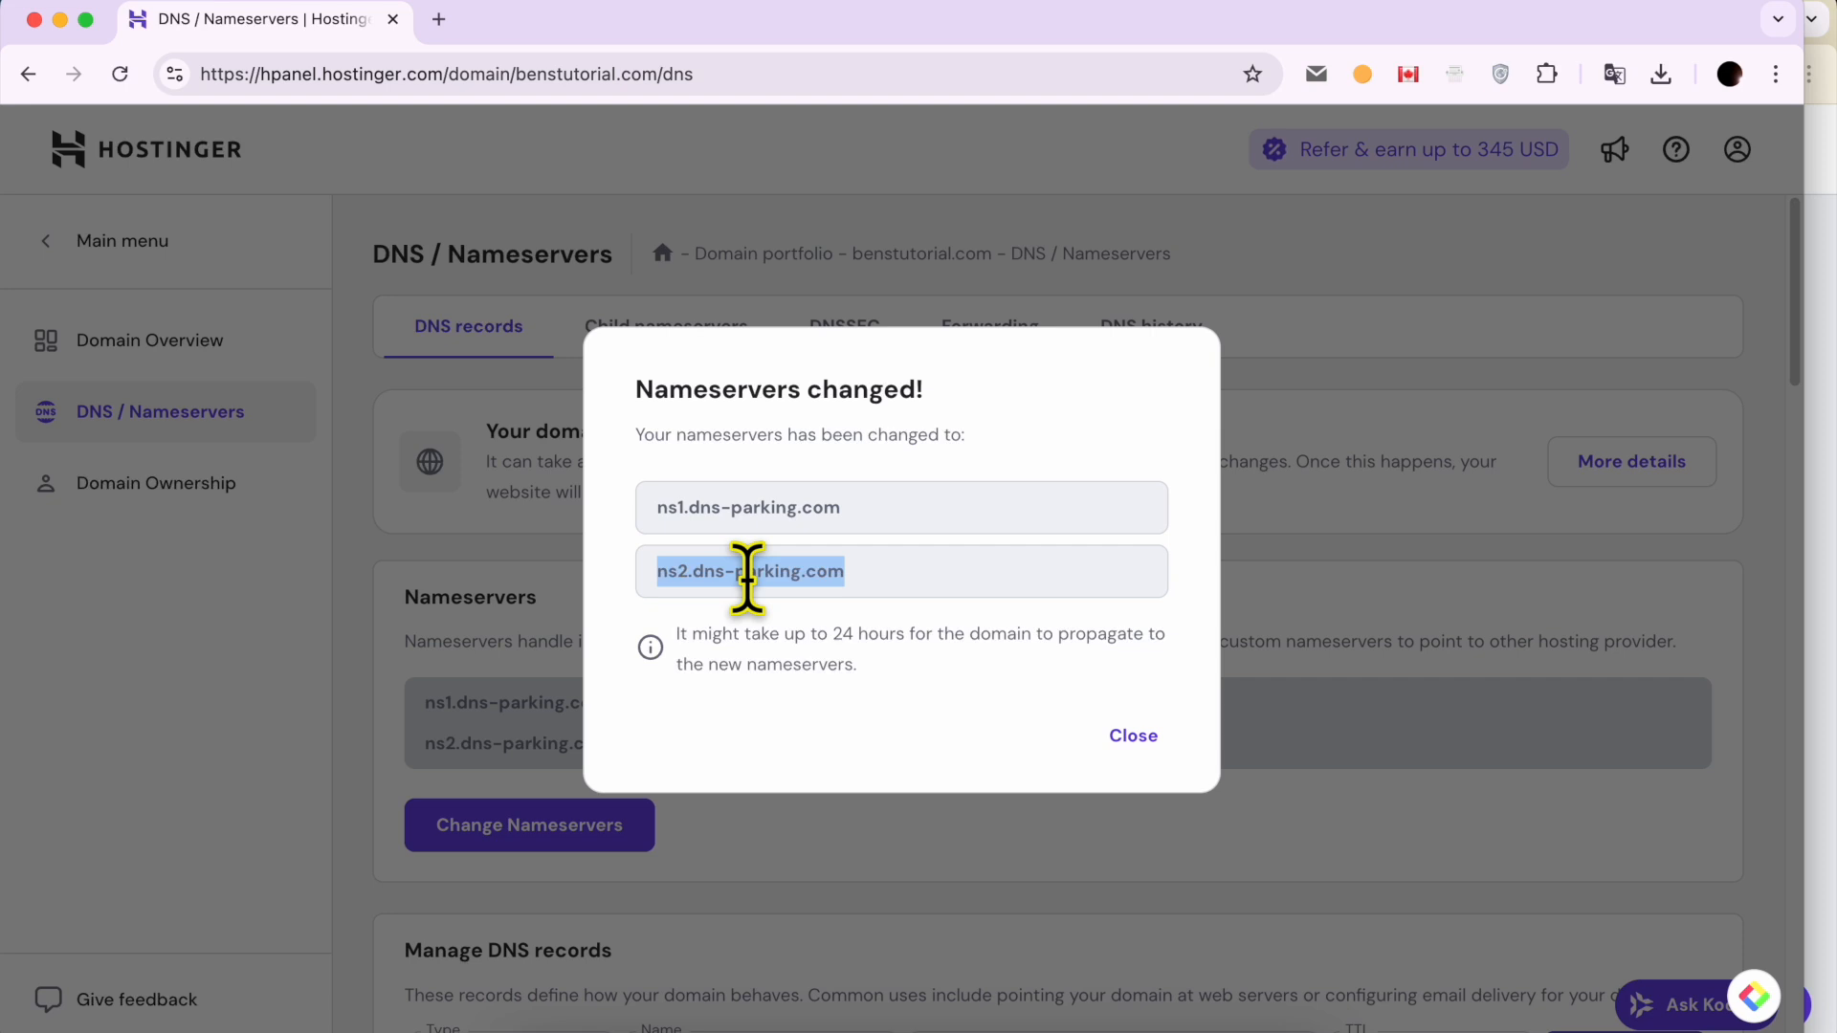
left_click(1826, 400)
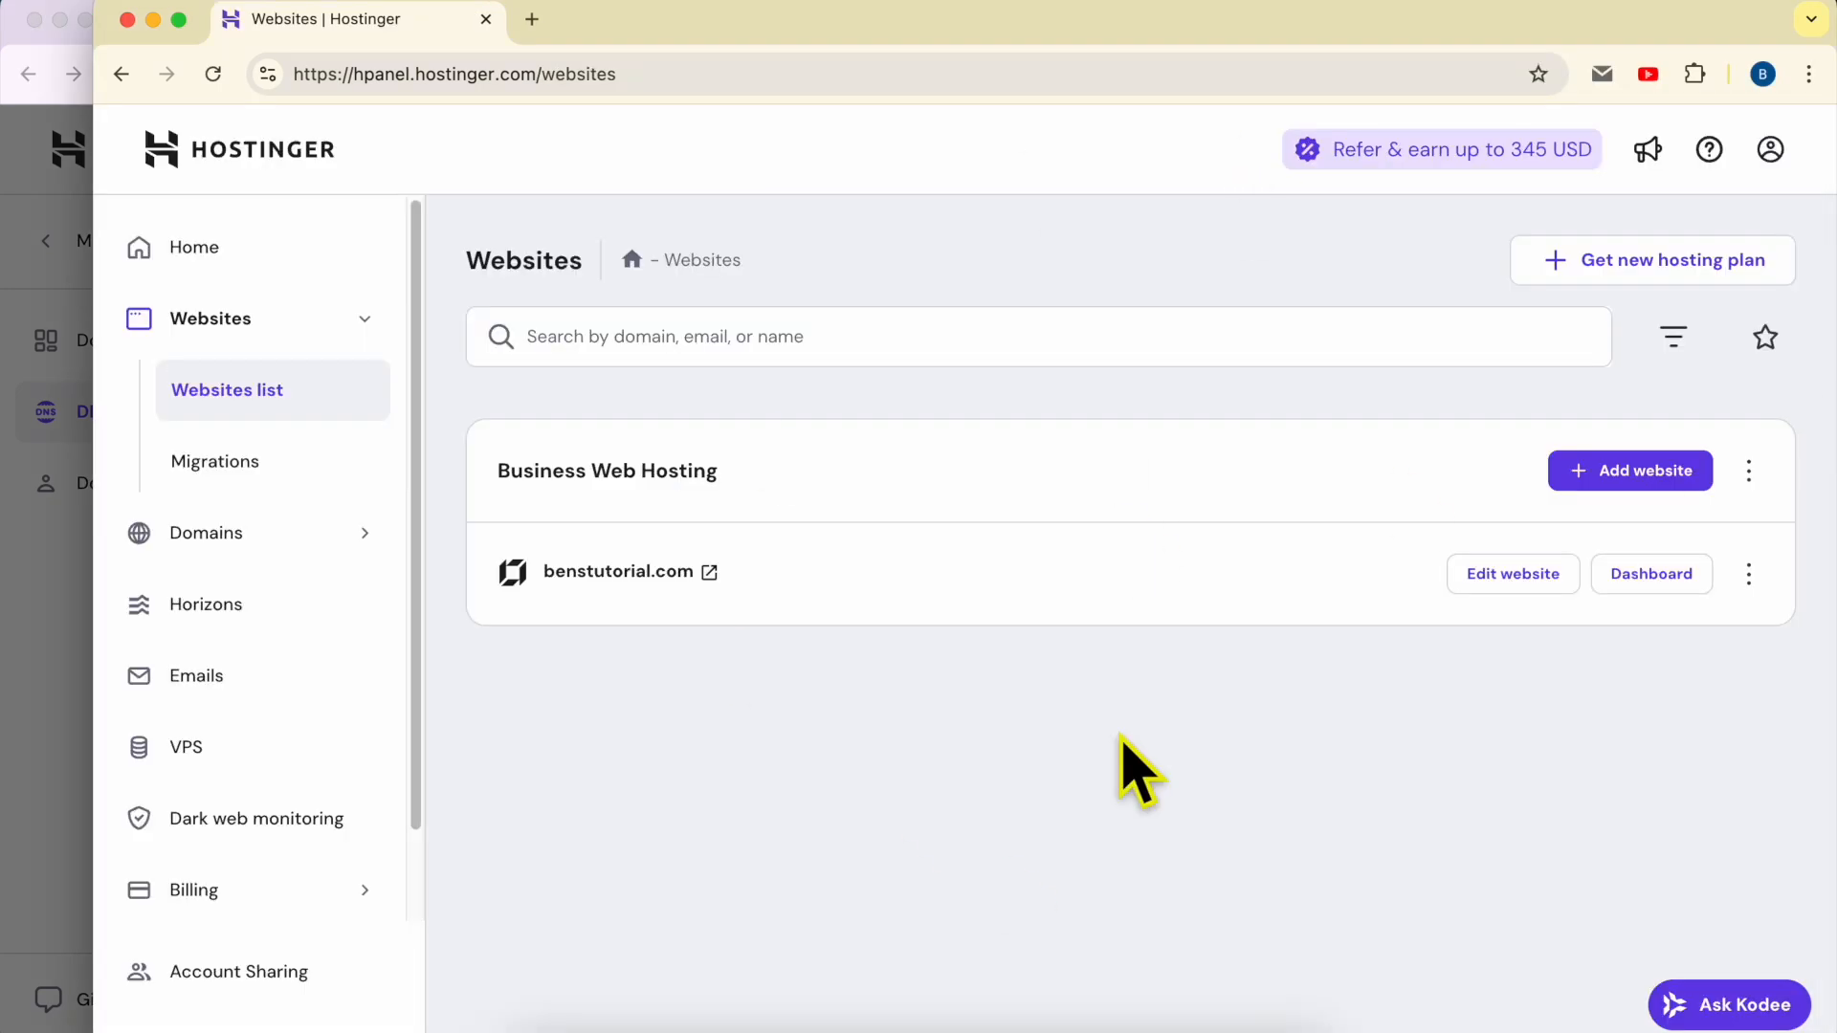
left_click(15, 779)
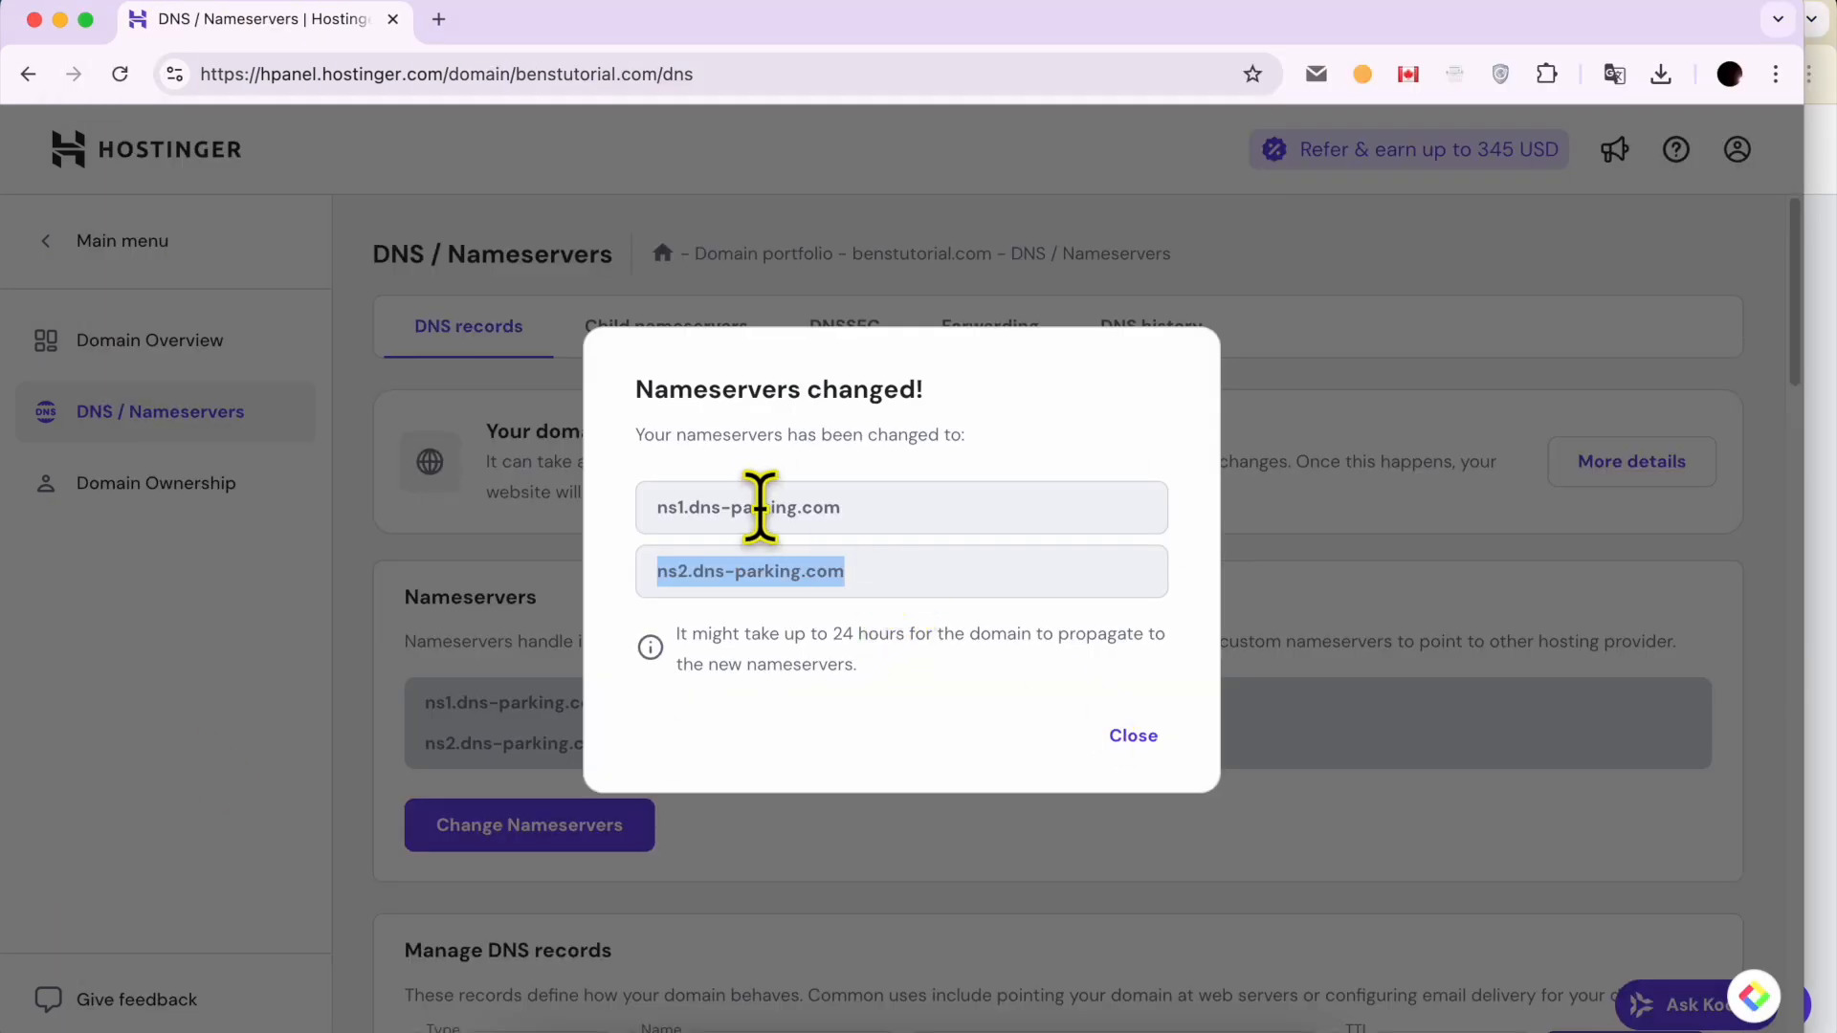
scroll(838, 514, "up", 3)
scroll(838, 515, "up", 5)
left_click(1017, 512)
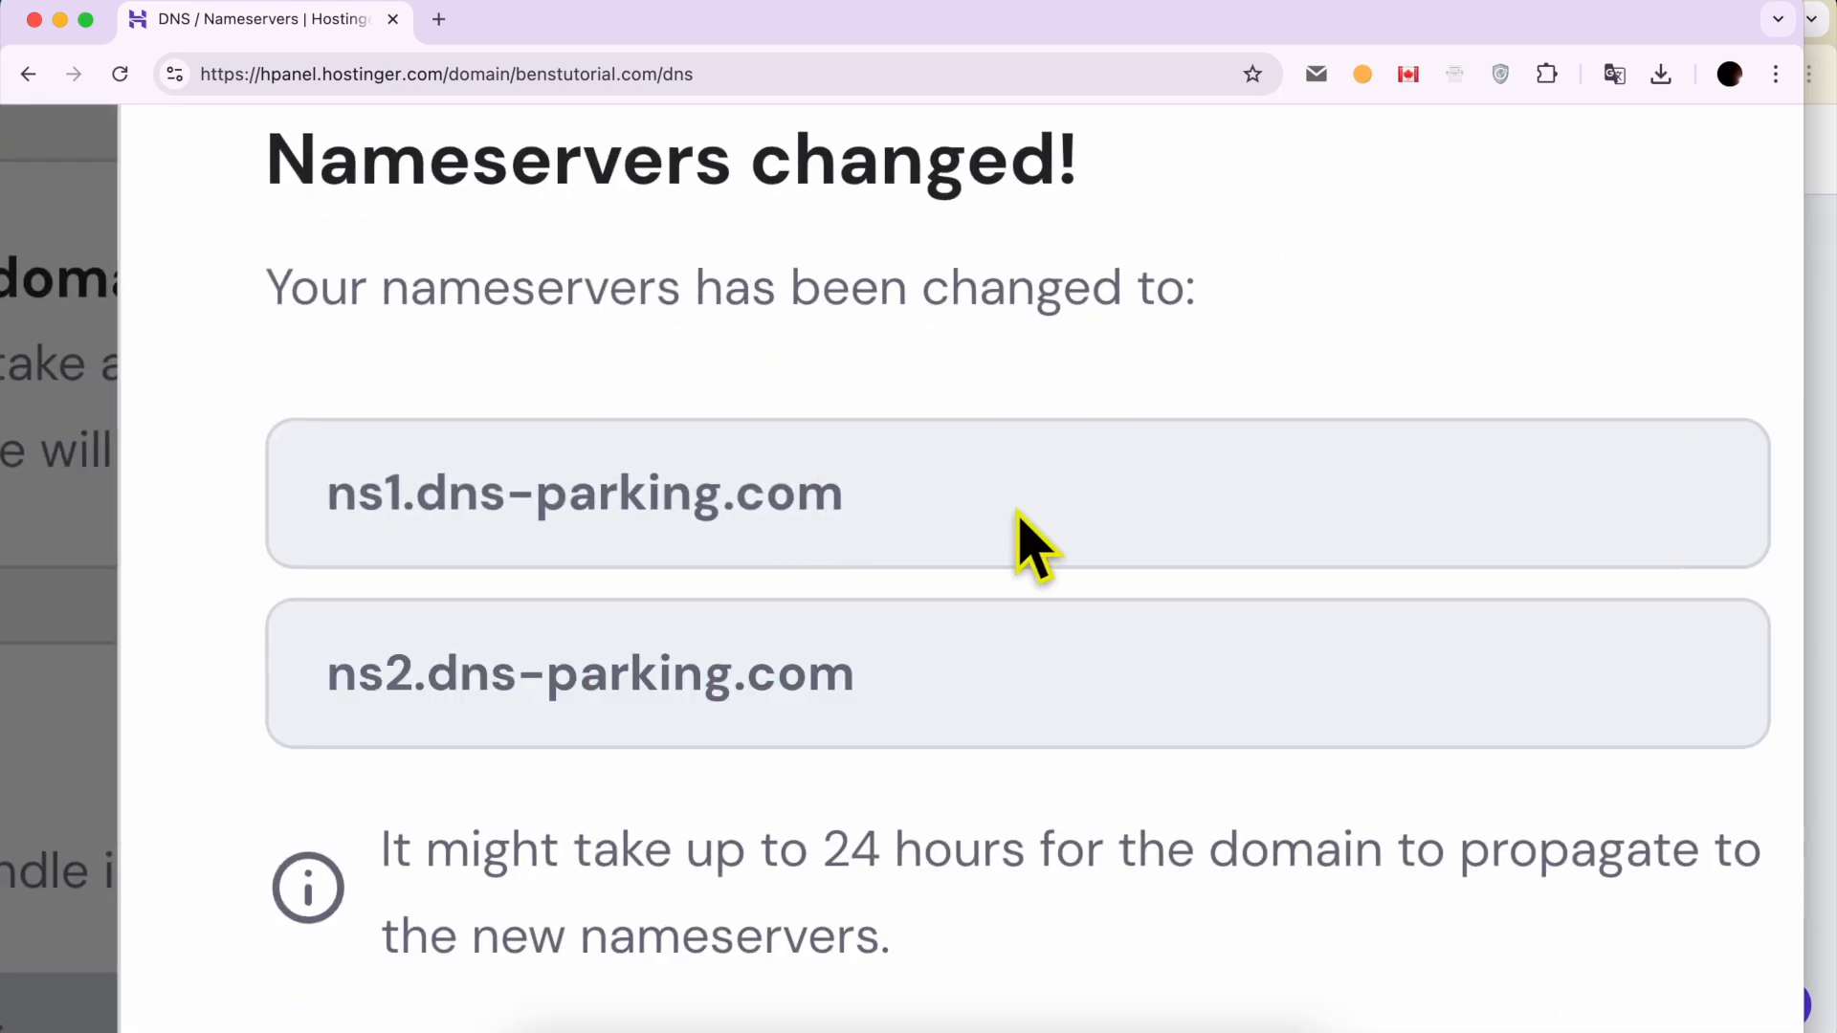
triple_click(484, 500)
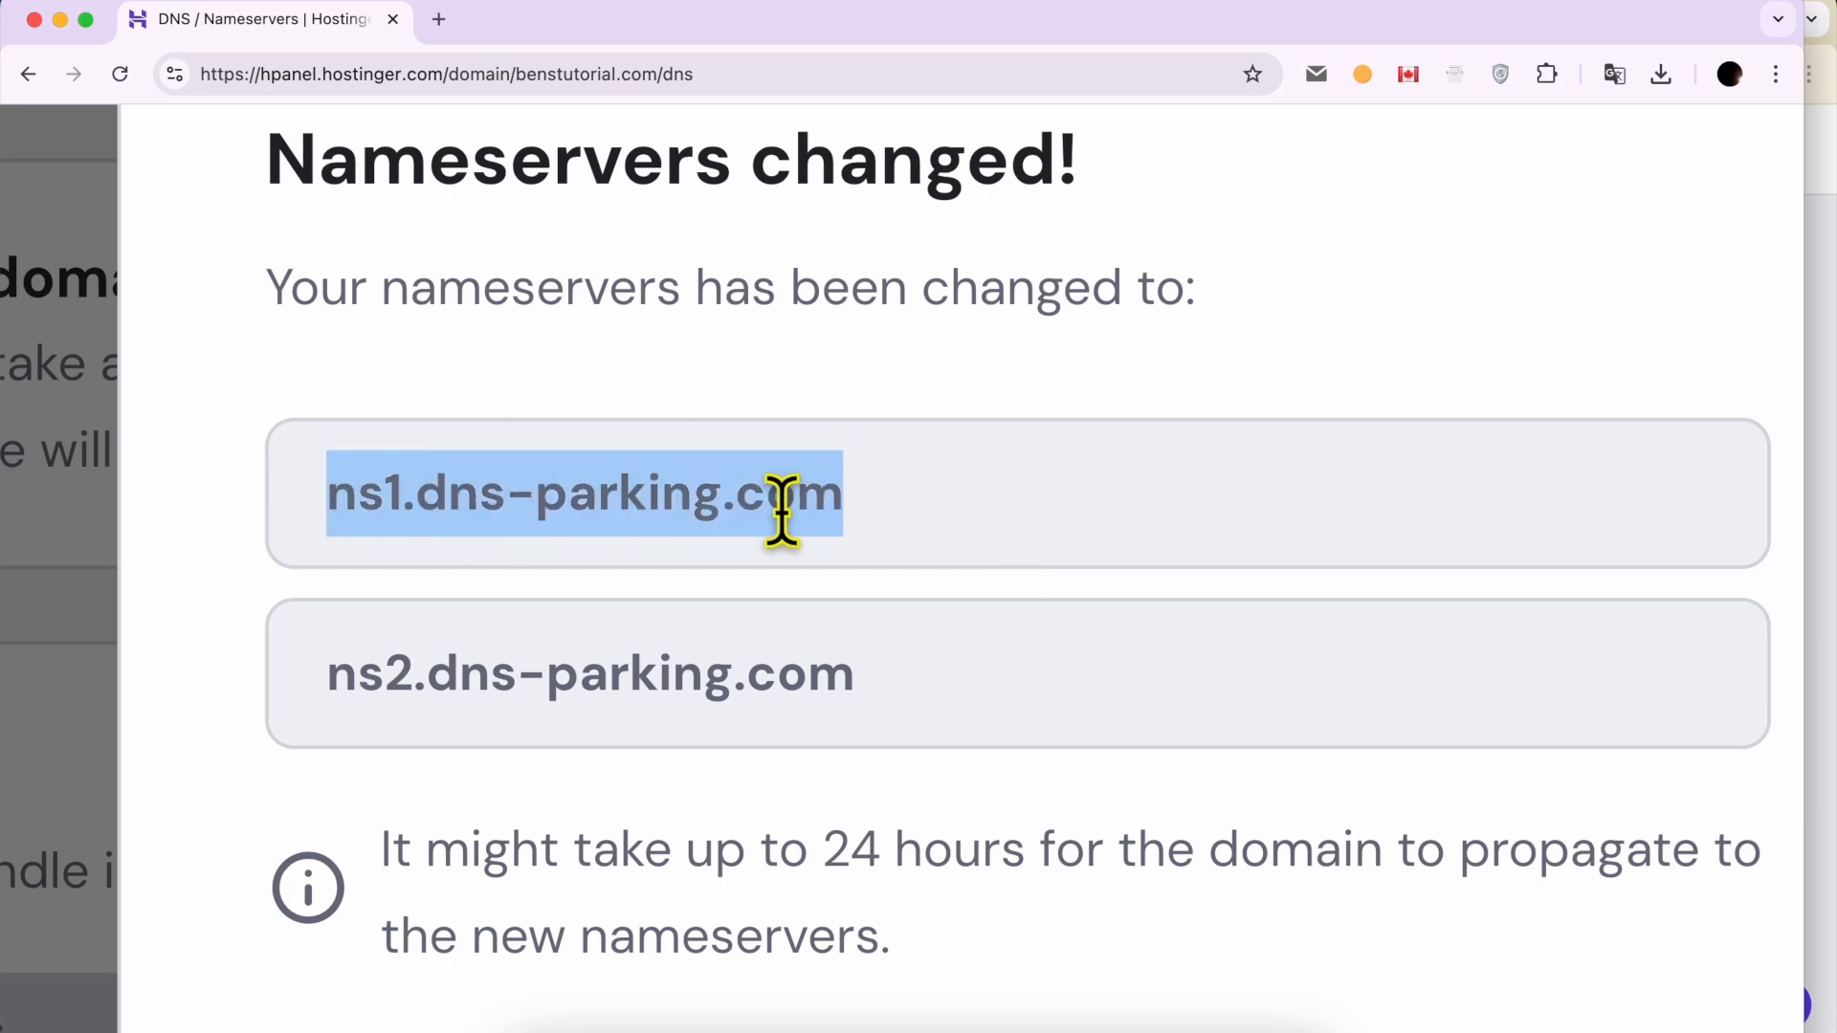
Step: Write ns1.dns-parking.com and ns2.dns-parking.com in the browser's address bar without loading them, and close the nameserver confirmation
left_click(685, 73)
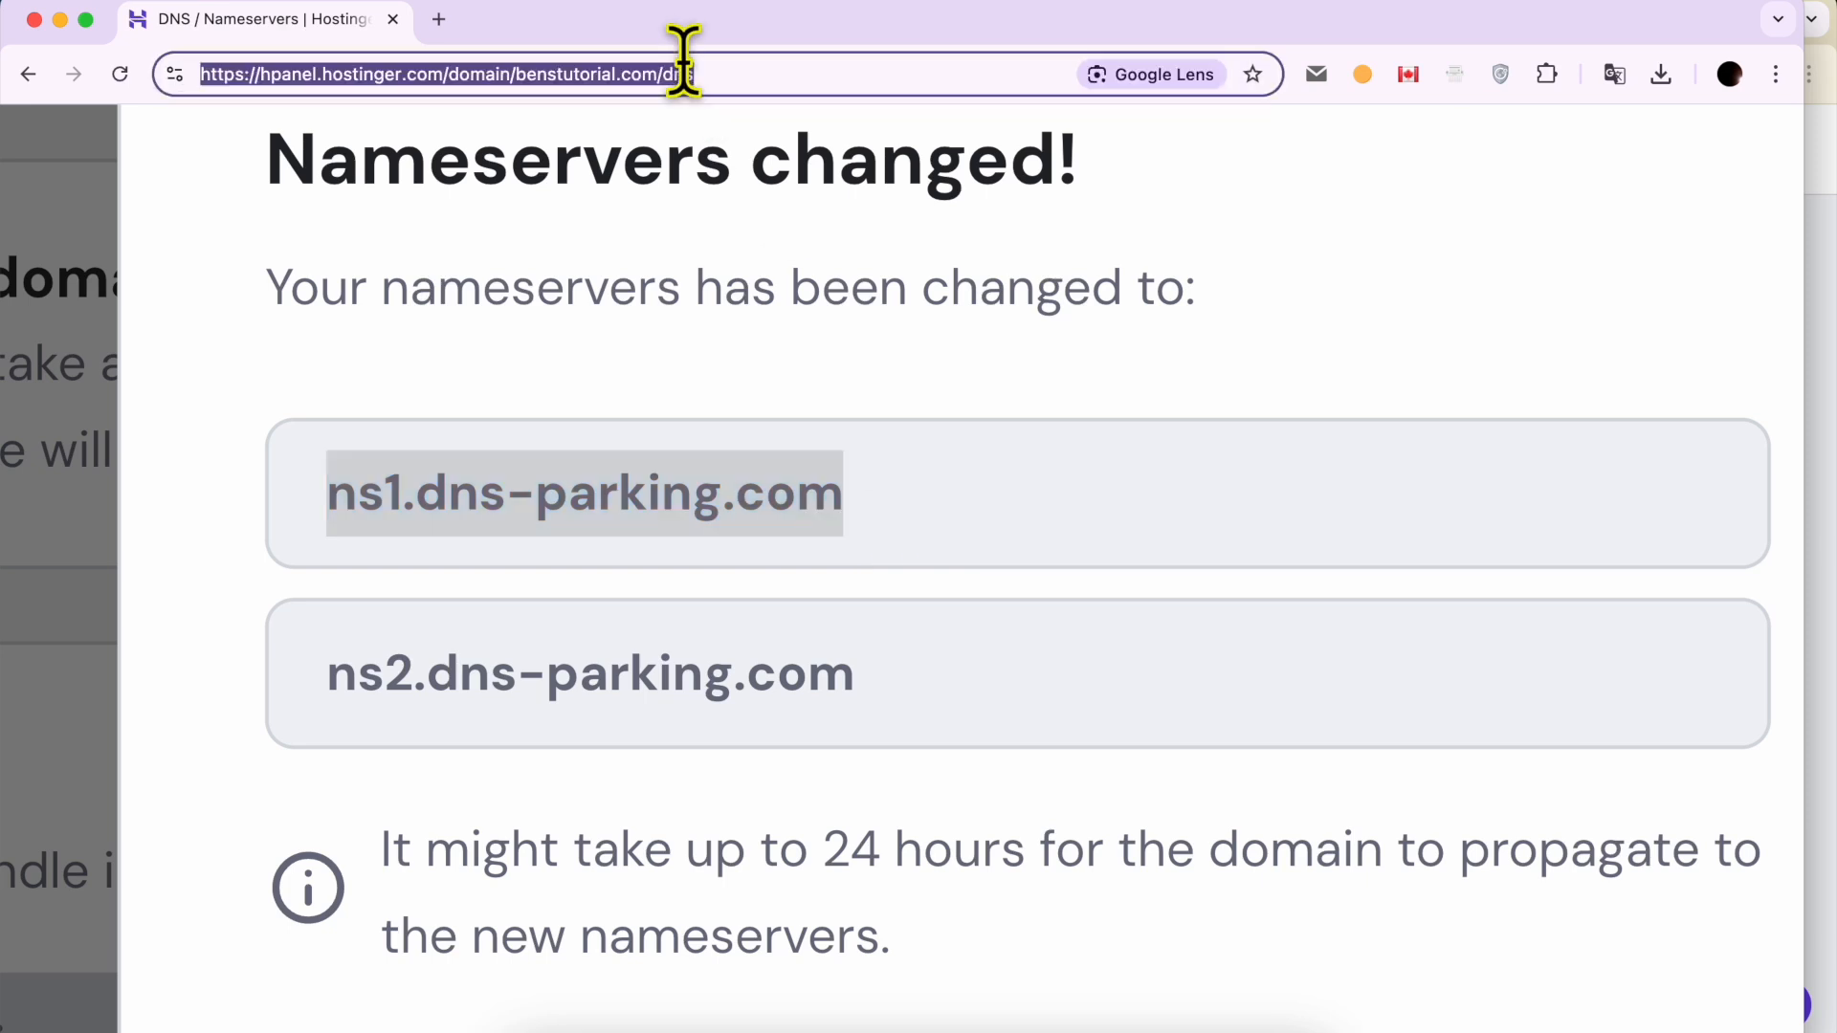
type("ns1.")
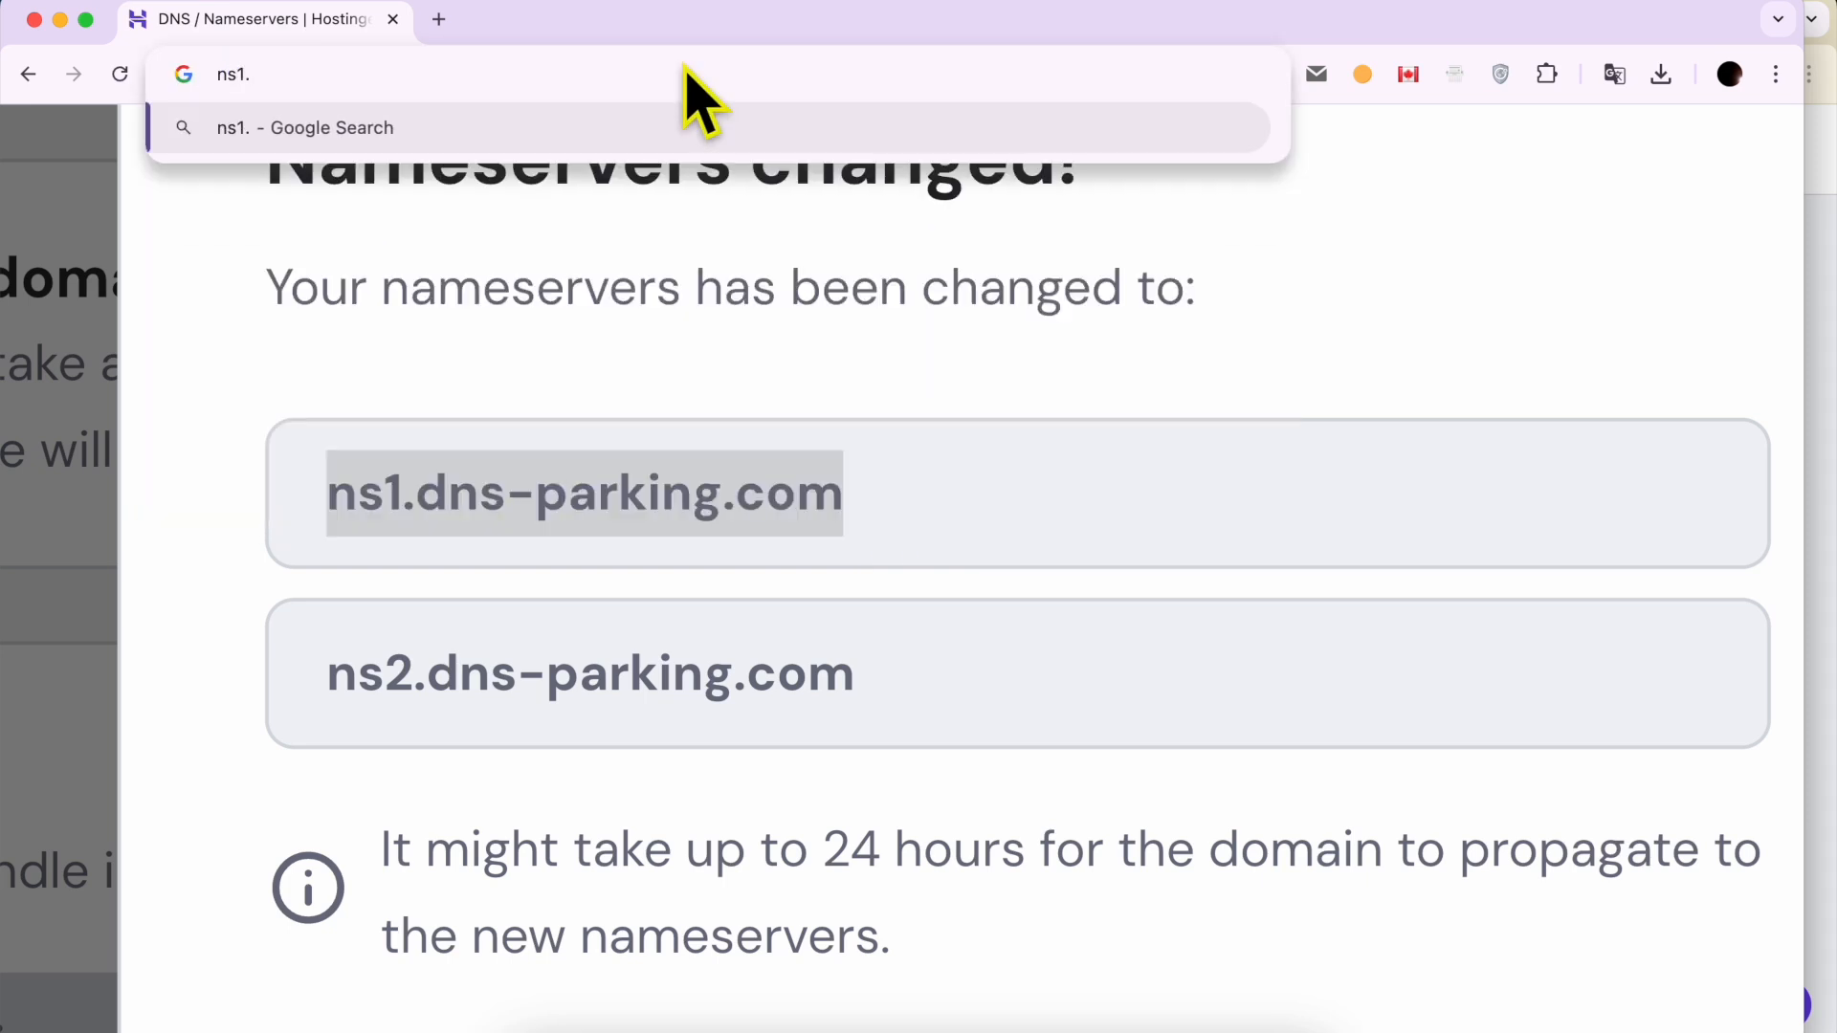
type("dns-p")
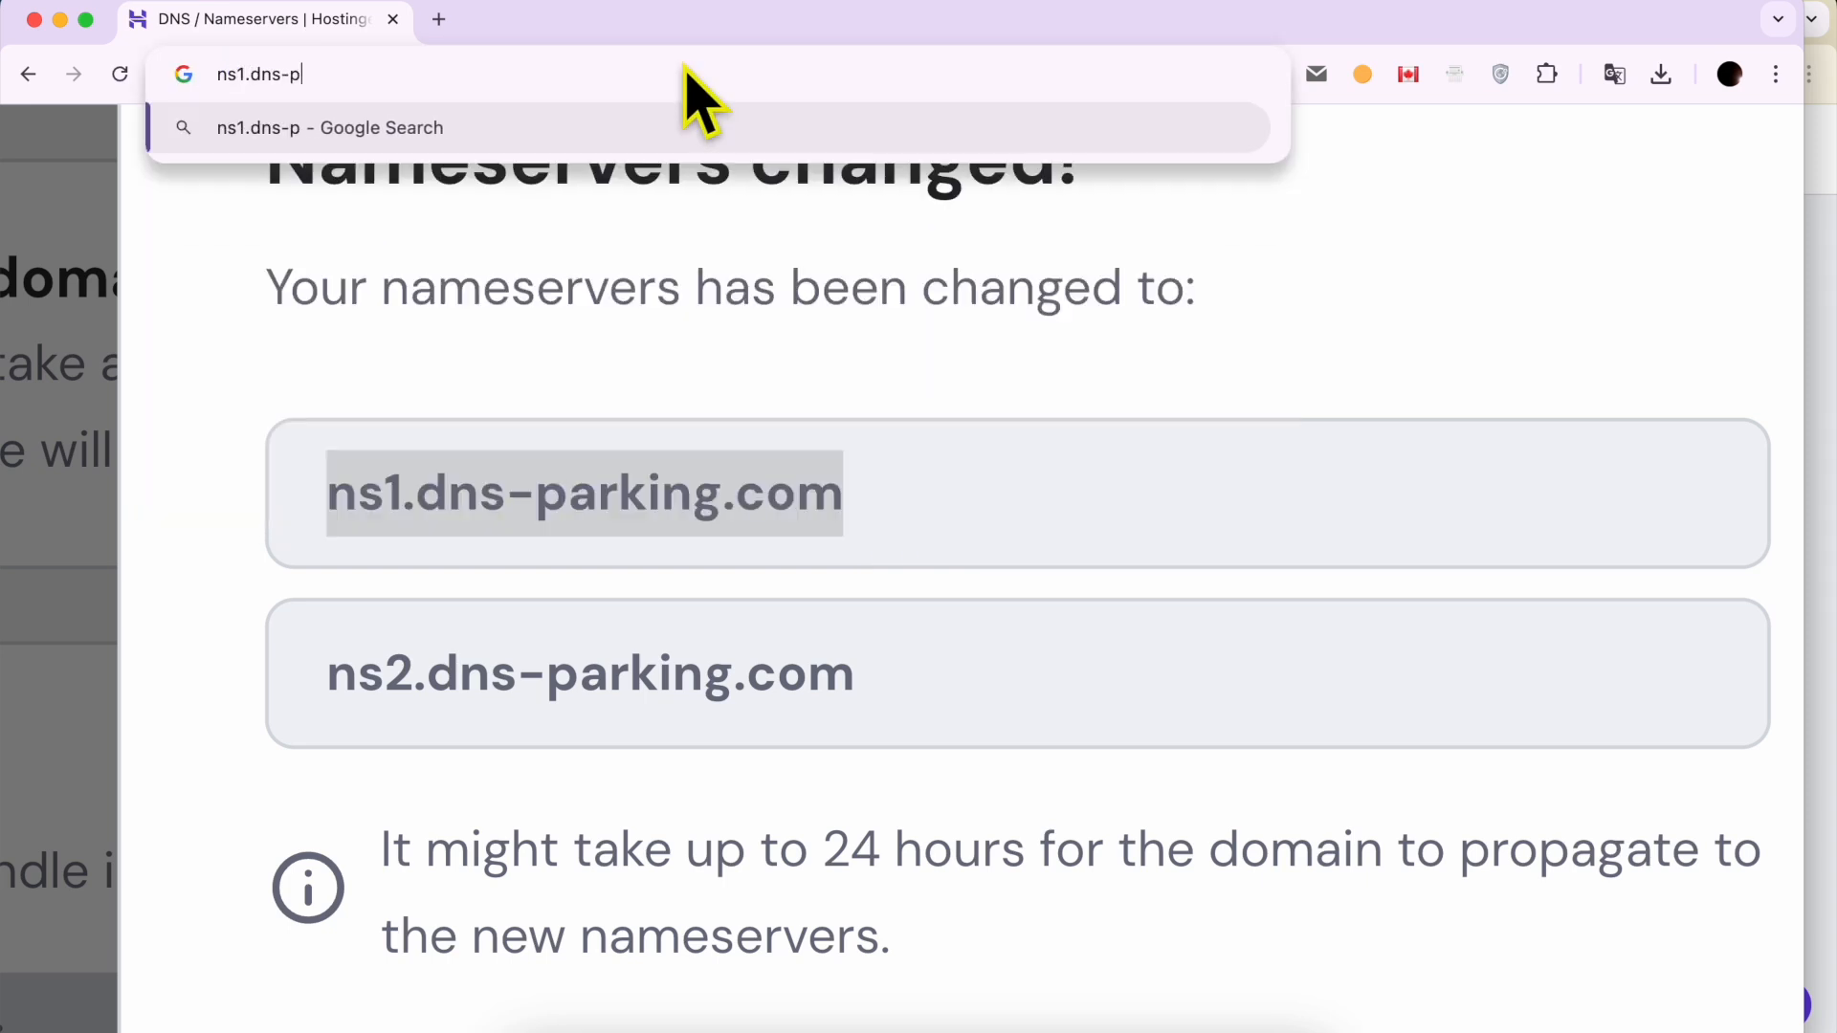
type("arking.com")
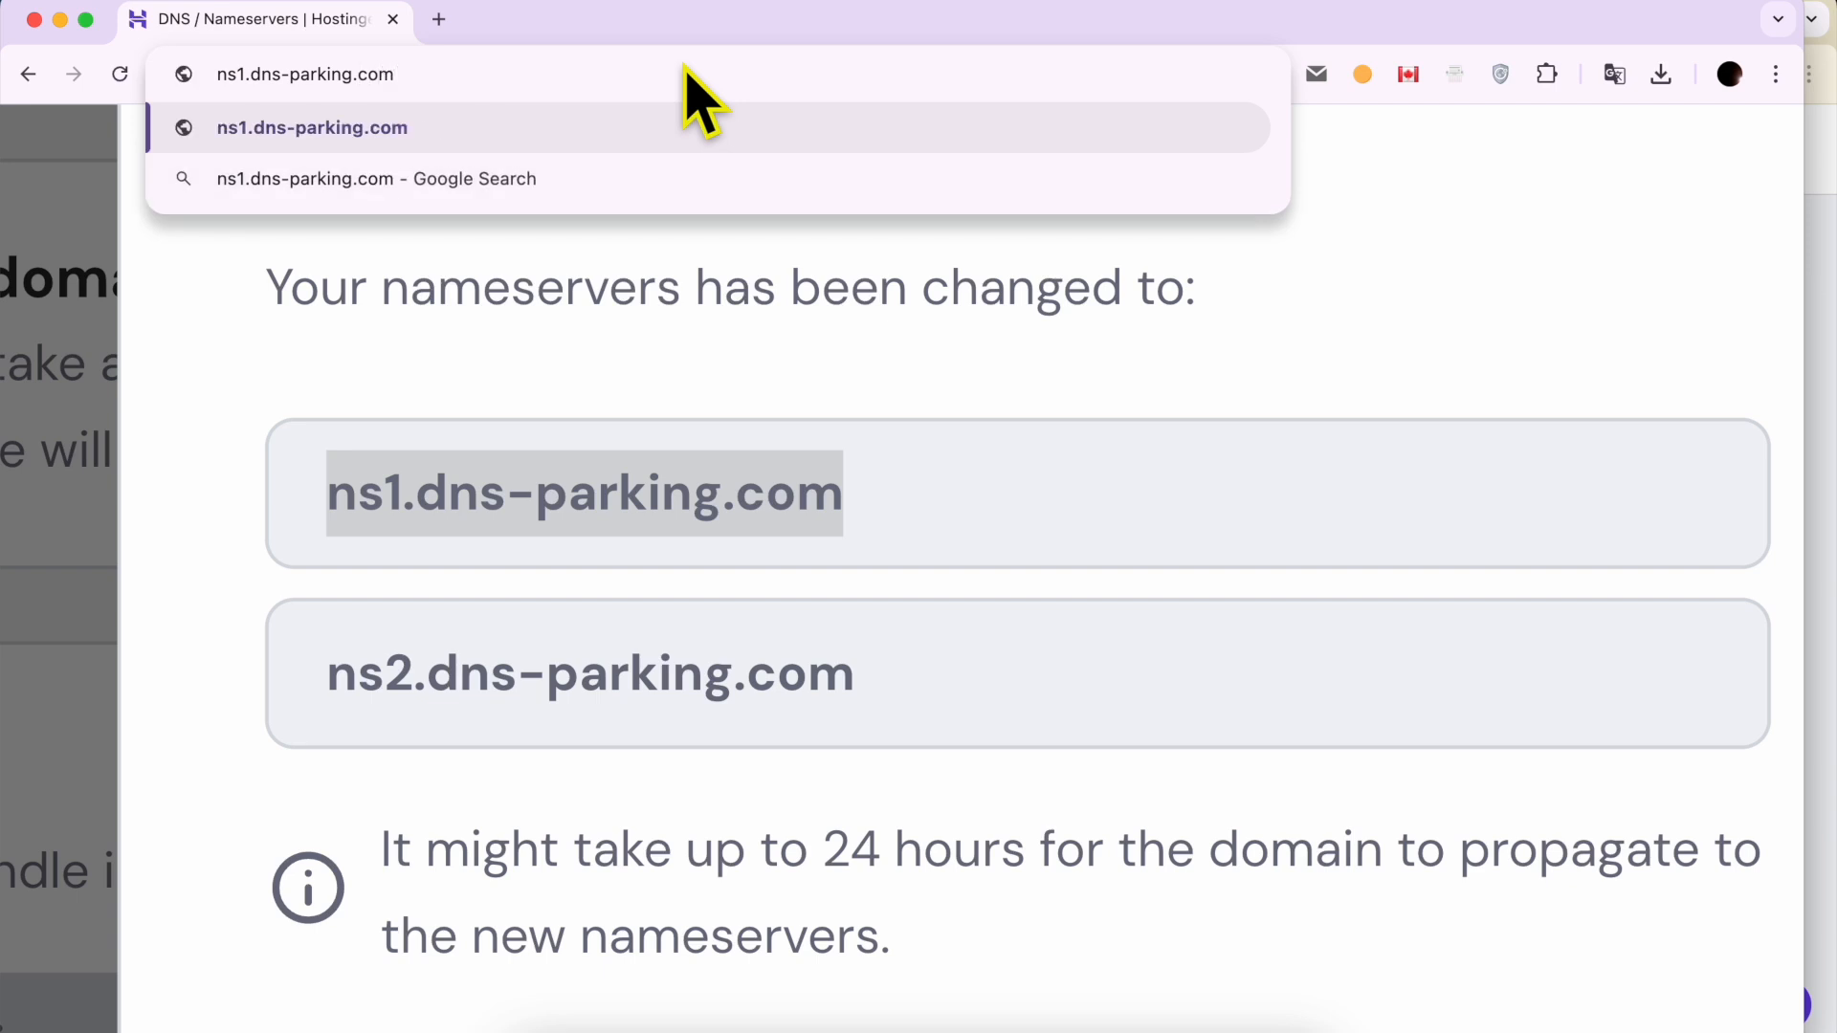
type(" ns2.")
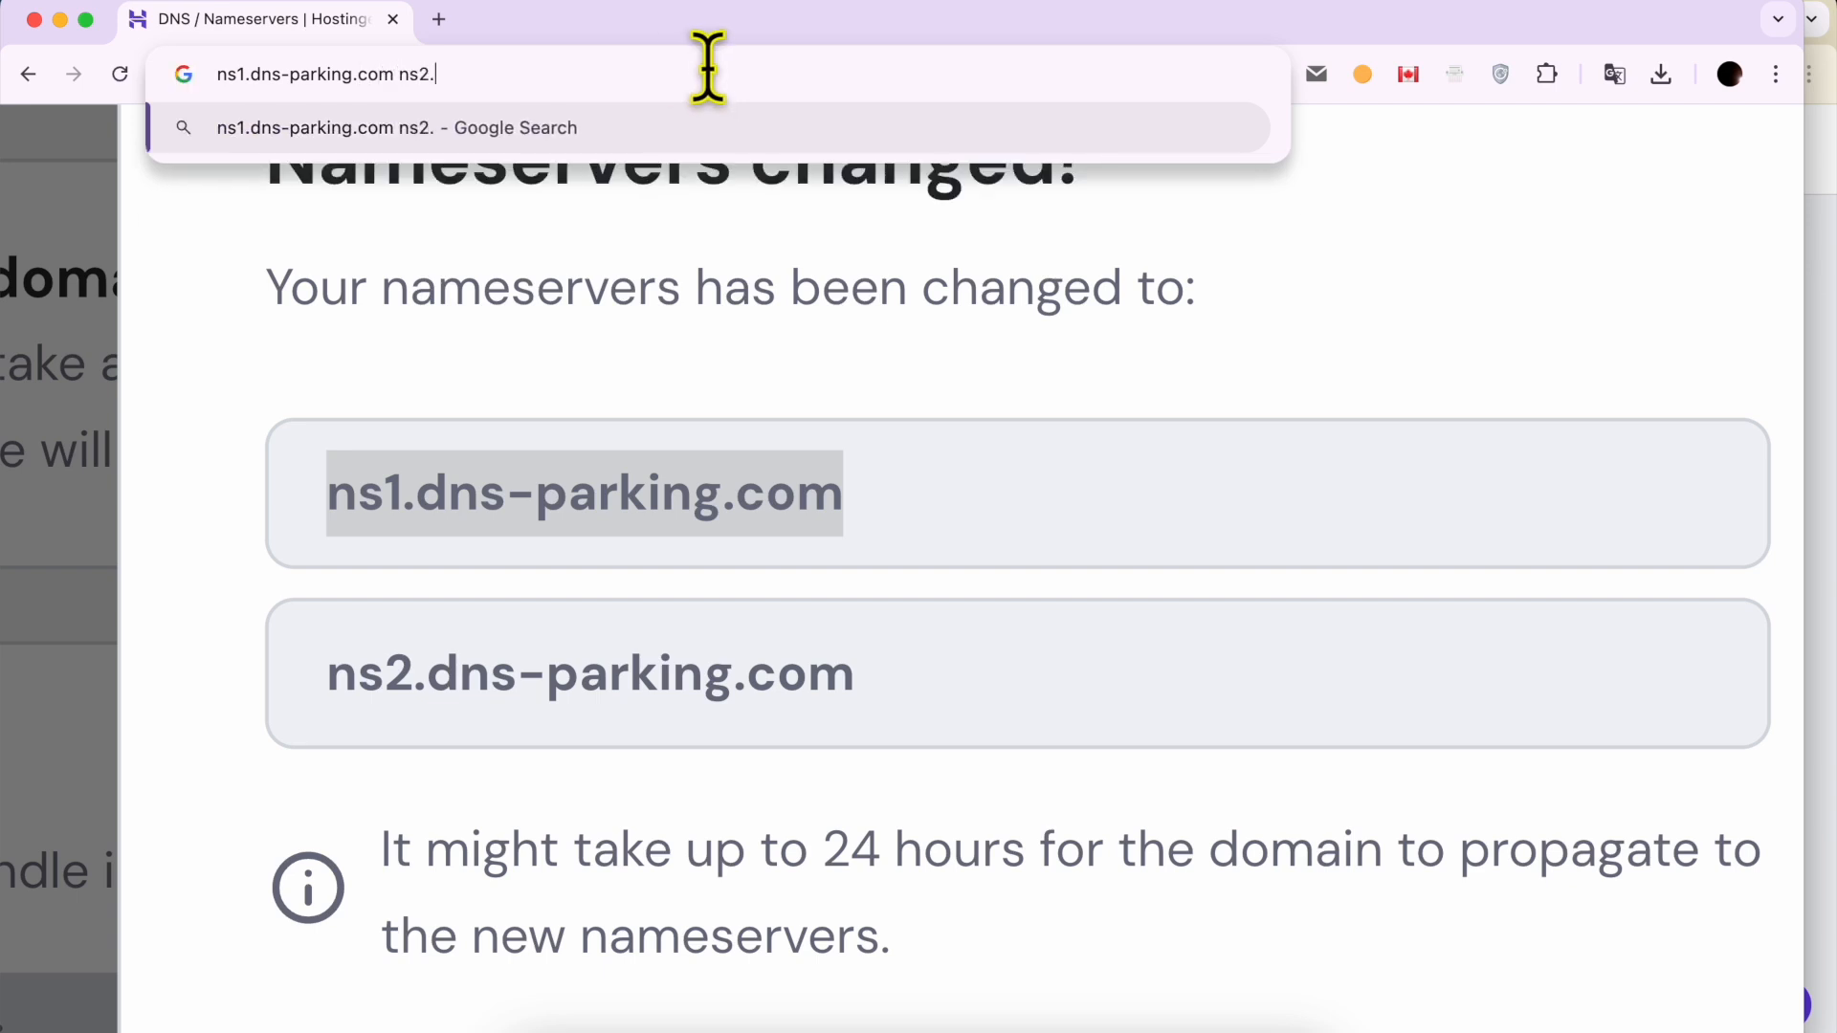
type("dns-parking.com")
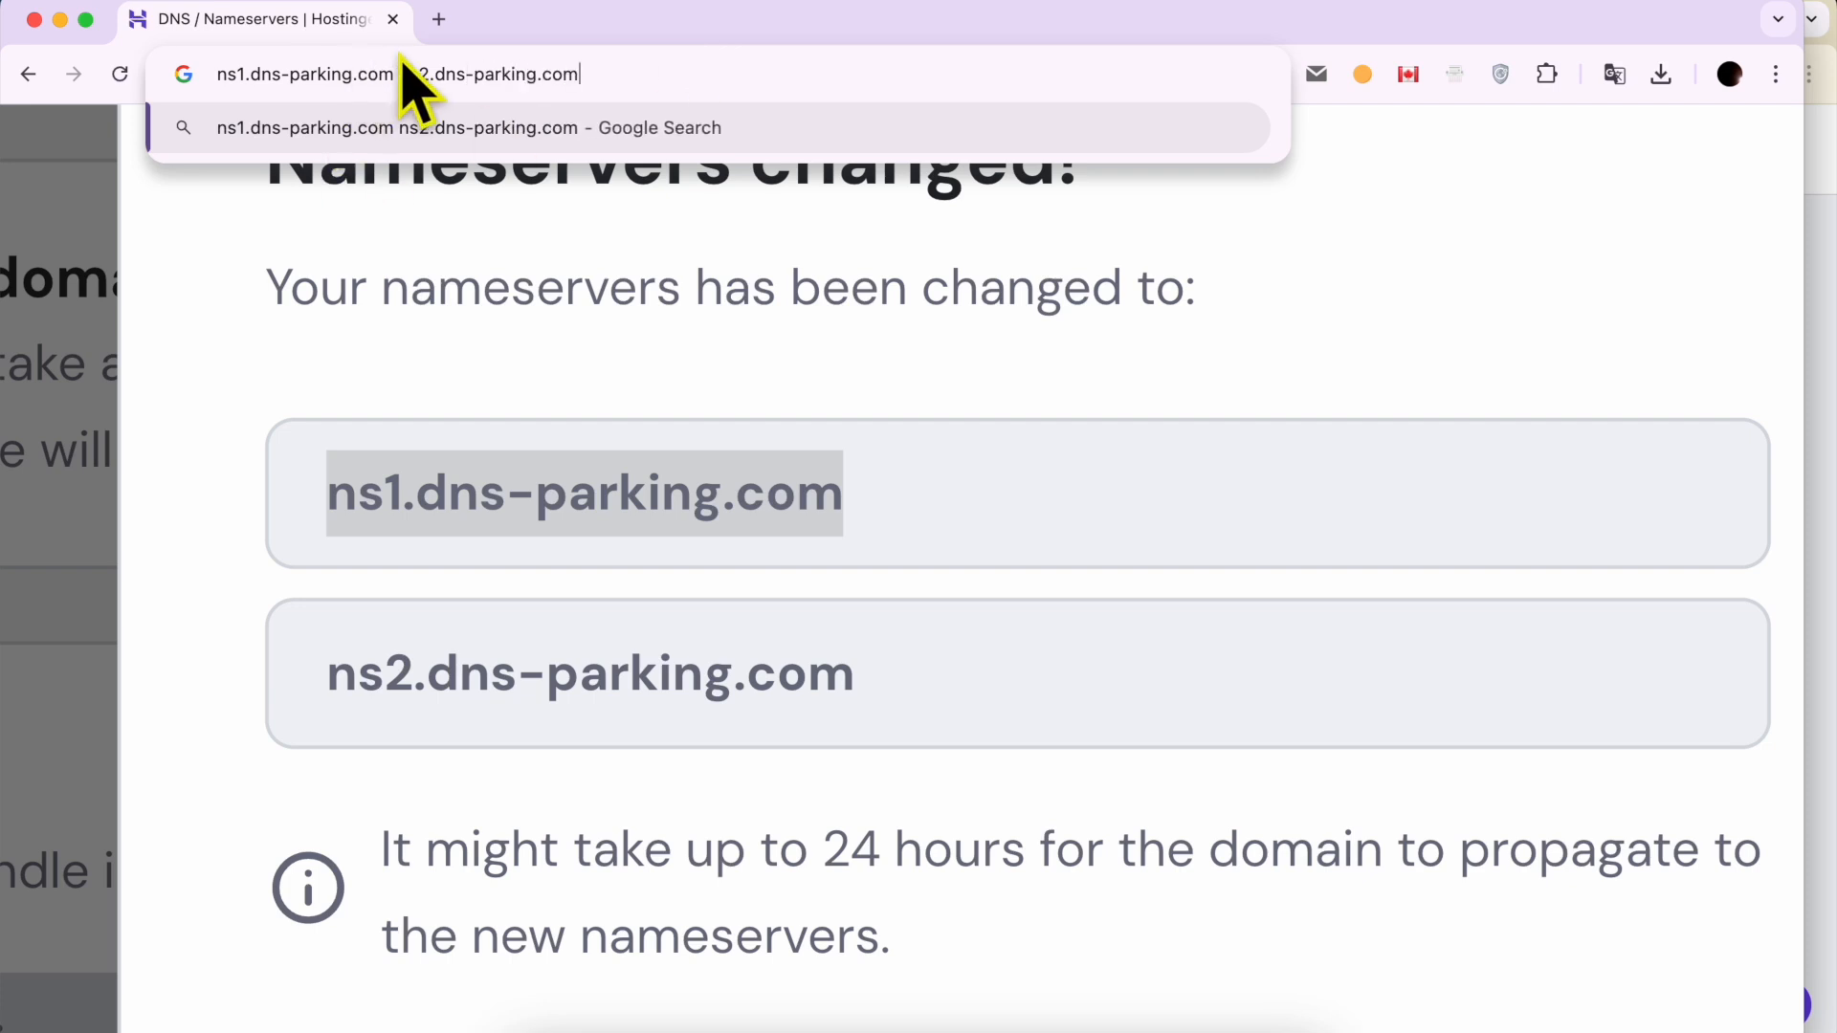
left_click_drag(399, 73, 656, 73)
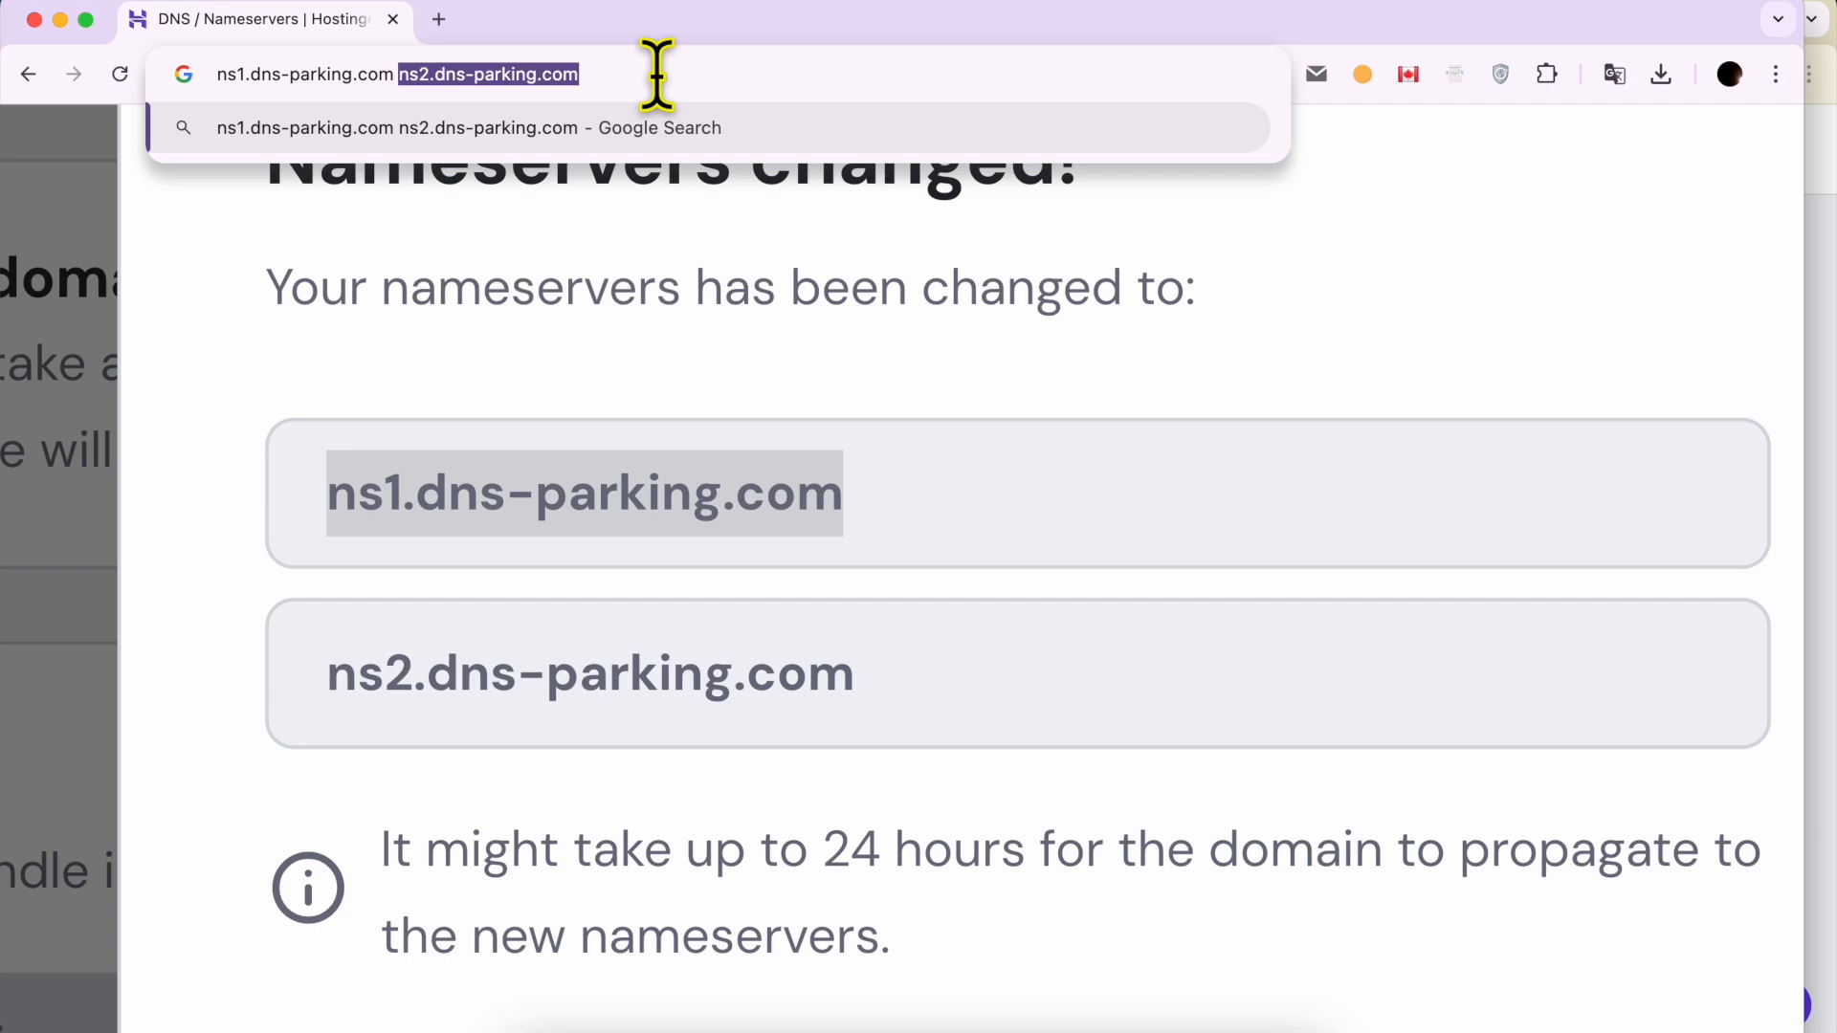
left_click(656, 73)
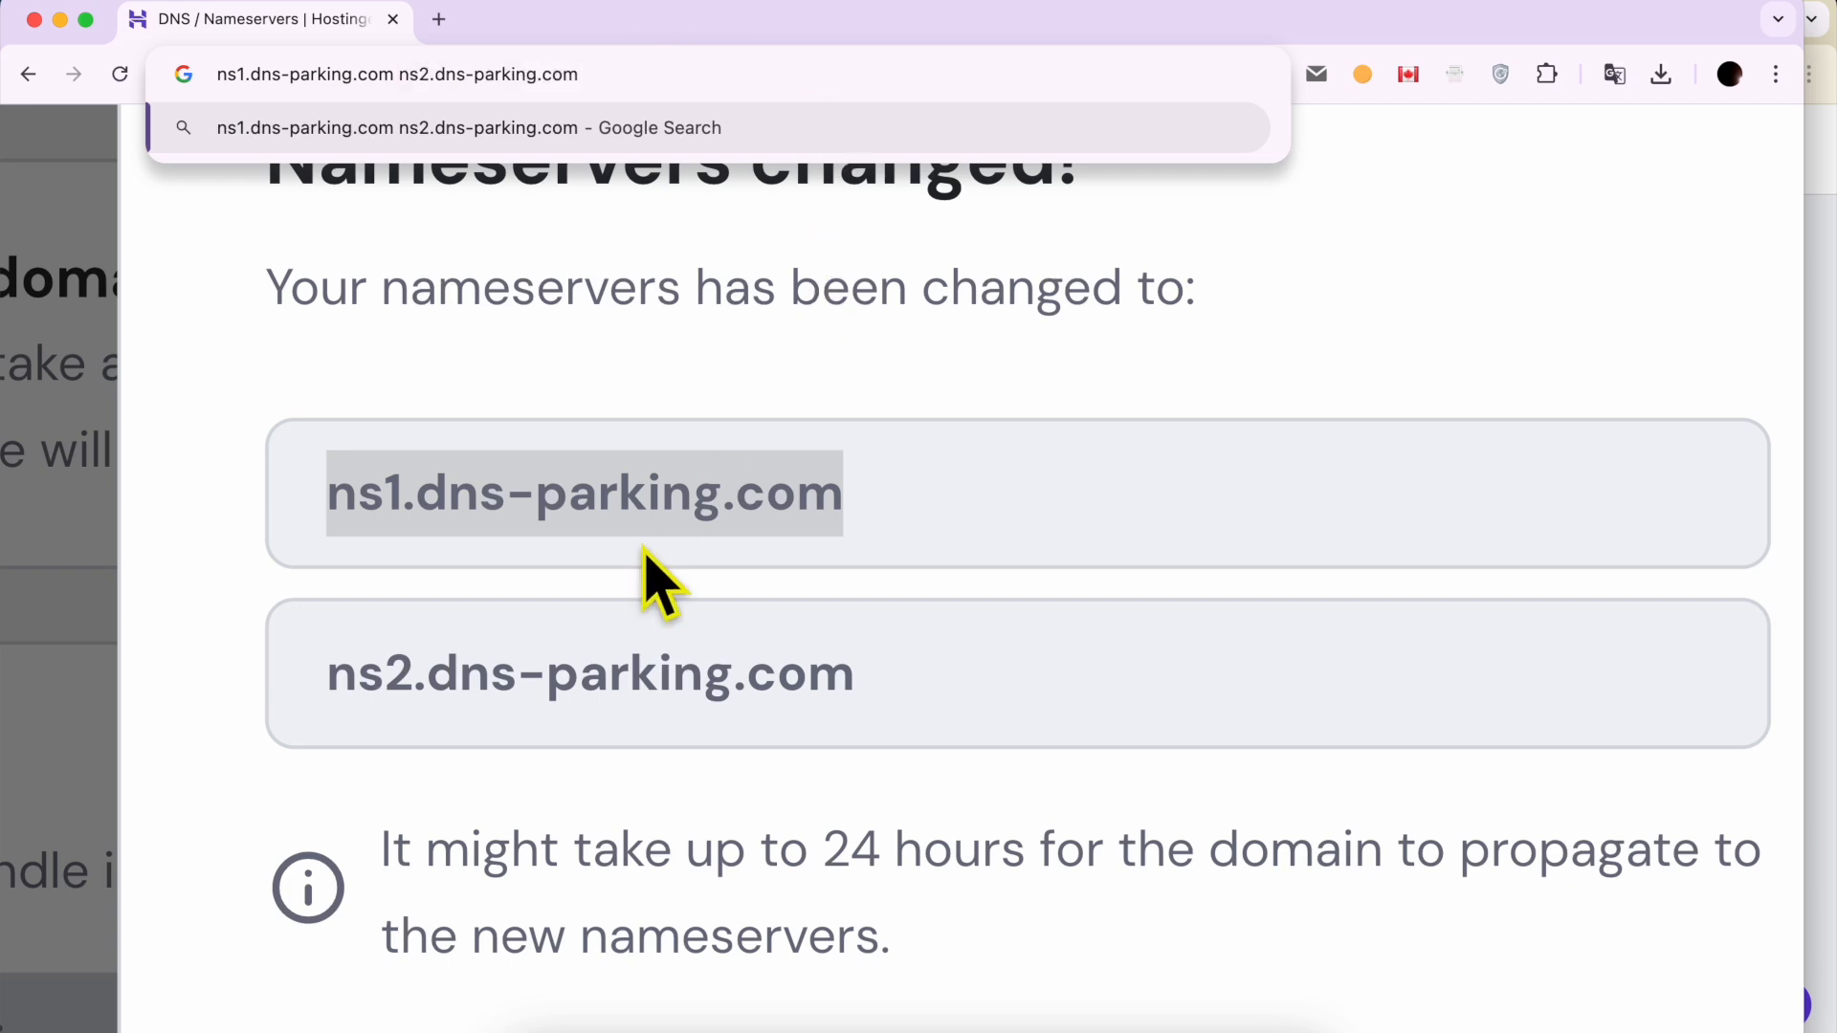
left_click(841, 459)
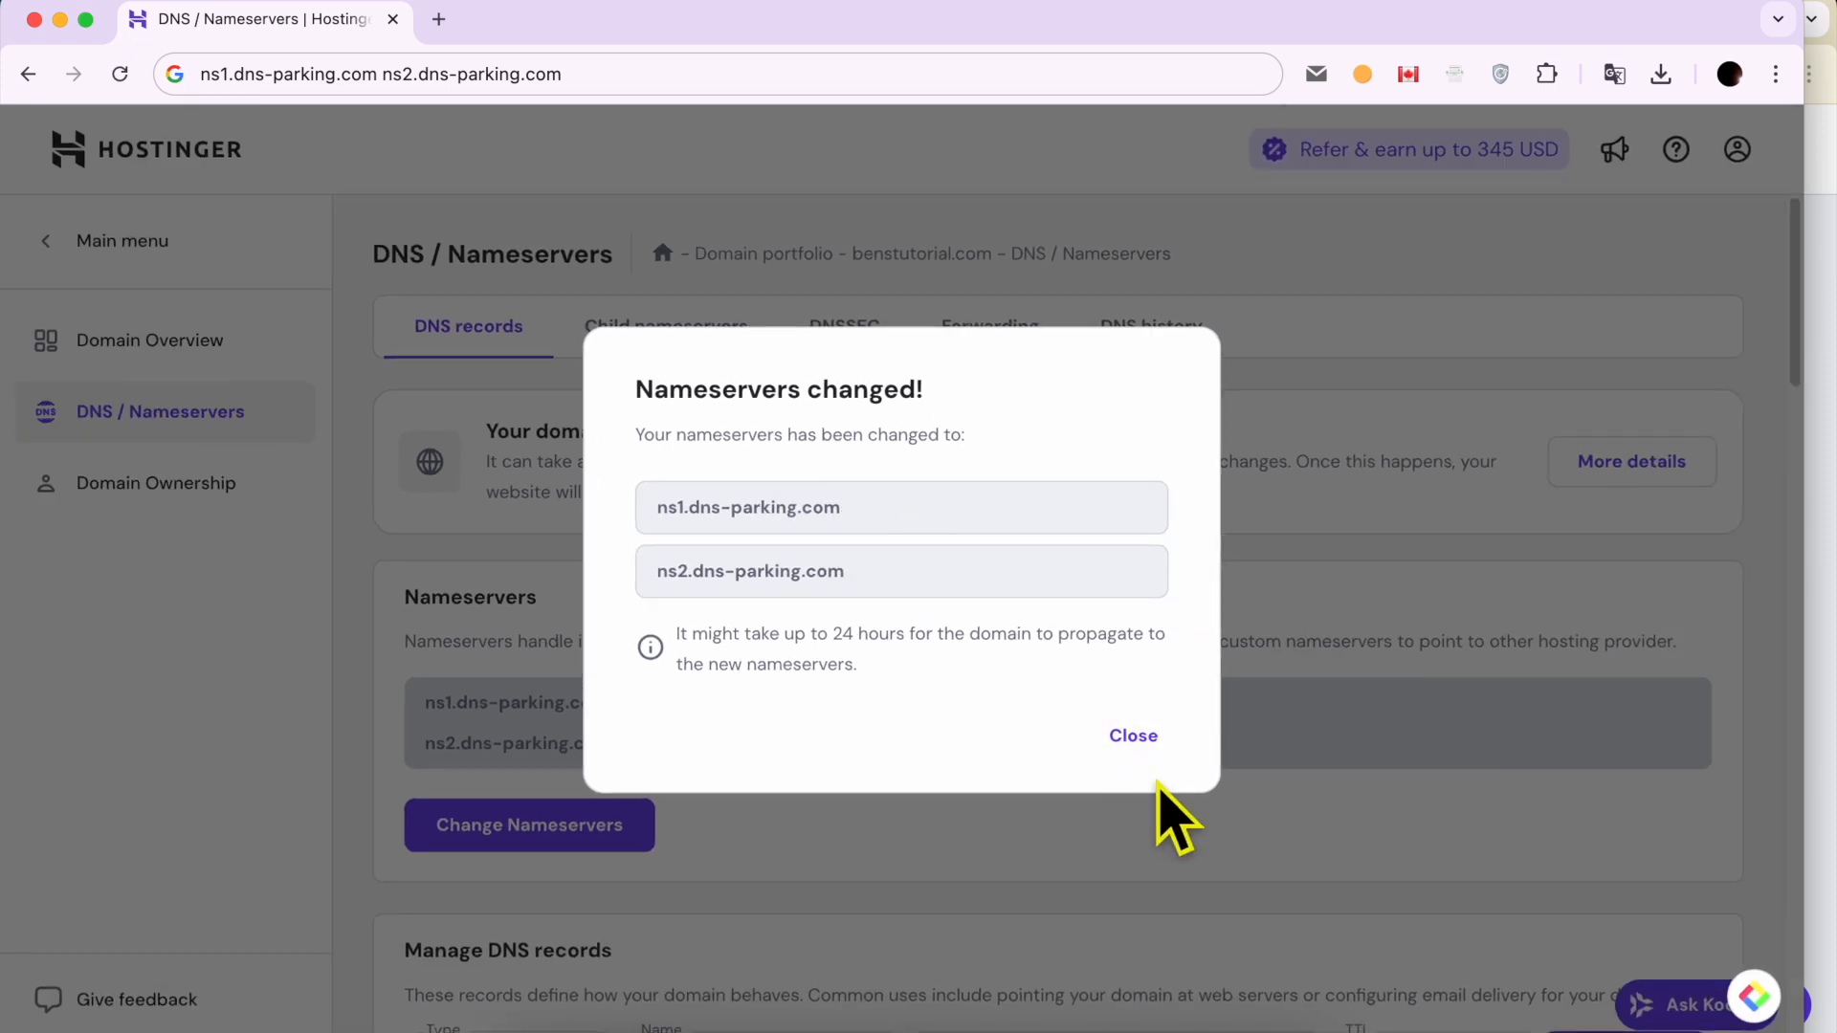
left_click(1131, 739)
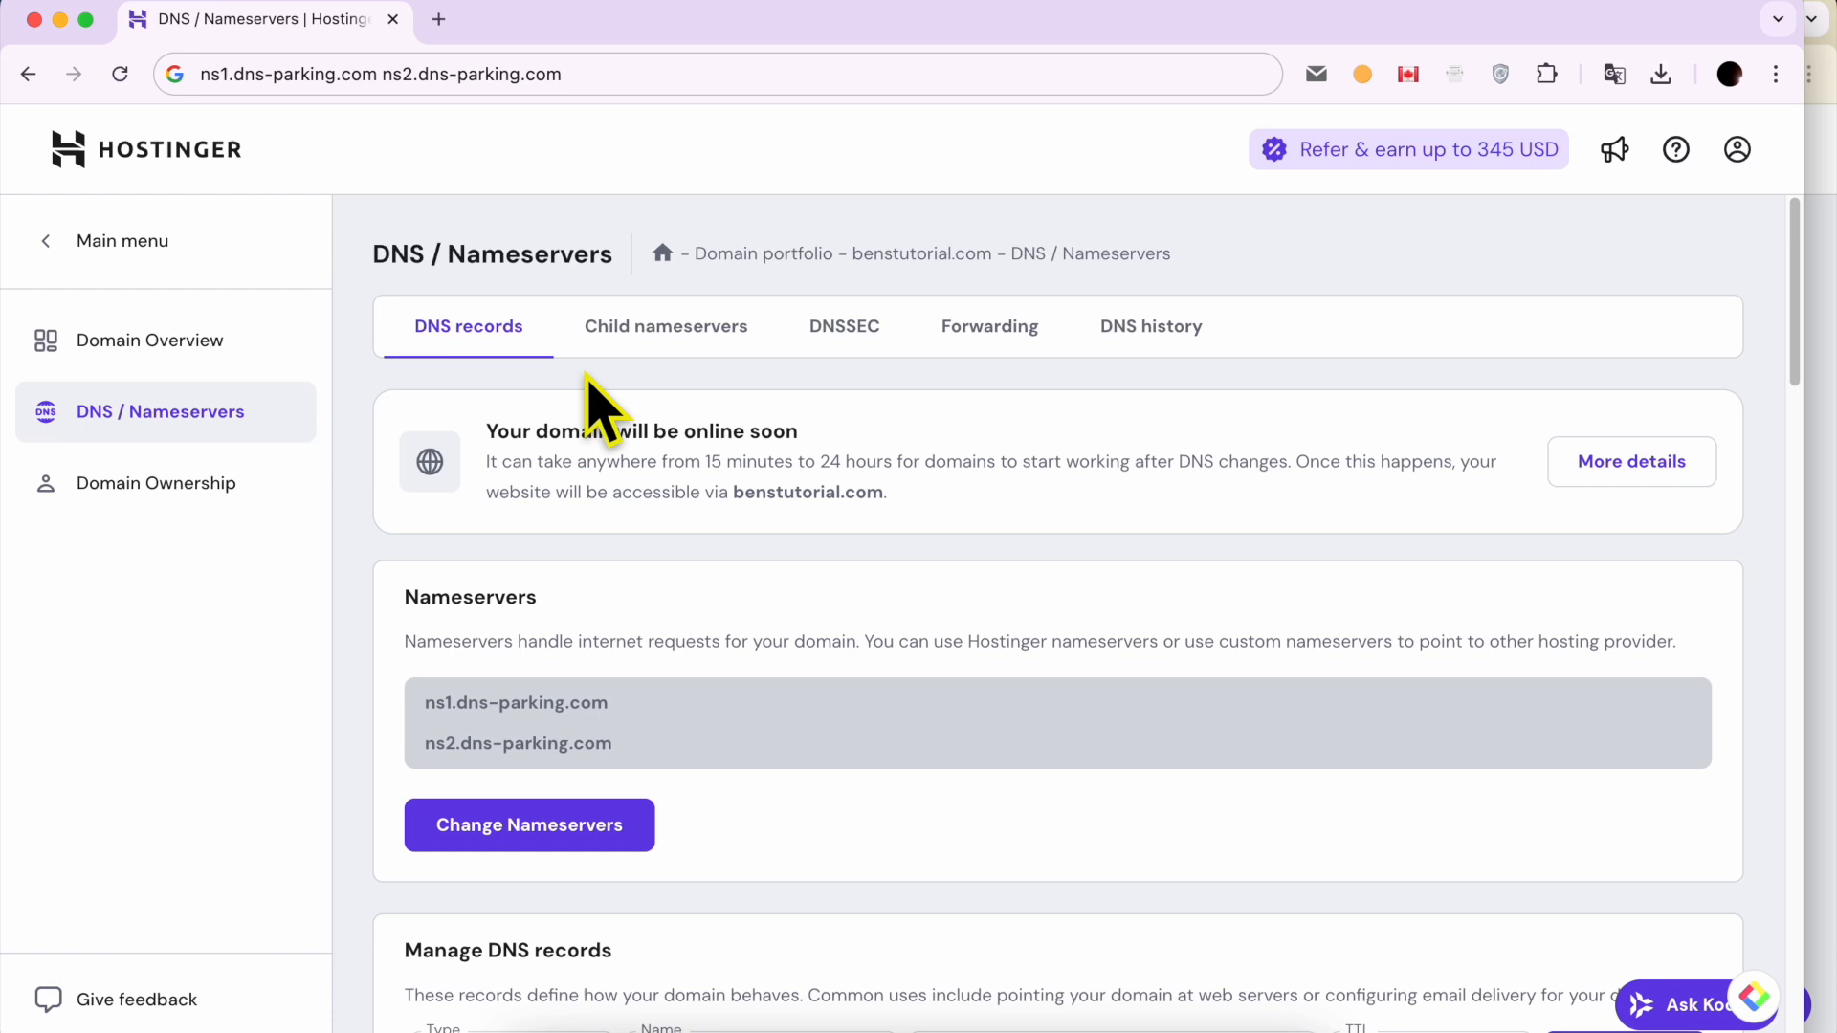
Step: Reopen the nameserver selection, inspect the custom nameserver entries and return the choice to the recommended Hostinger nameservers
scroll(627, 588, "down", 2)
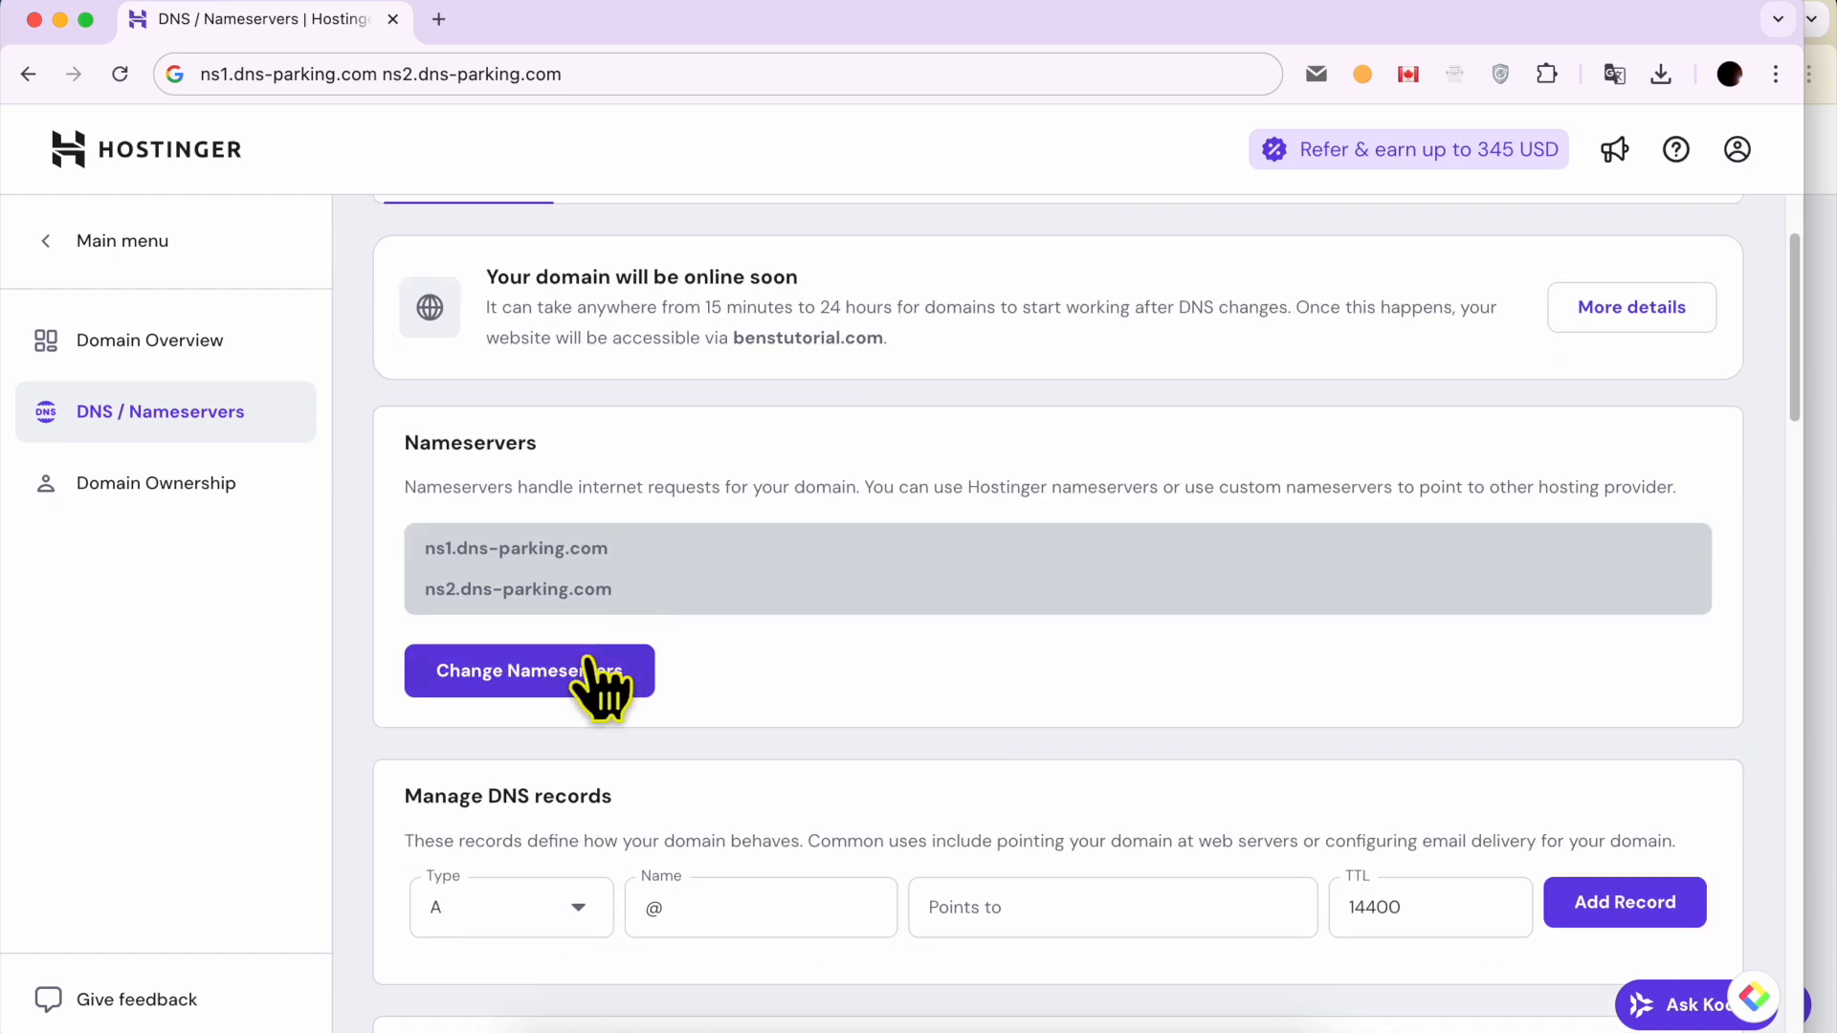
left_click(585, 669)
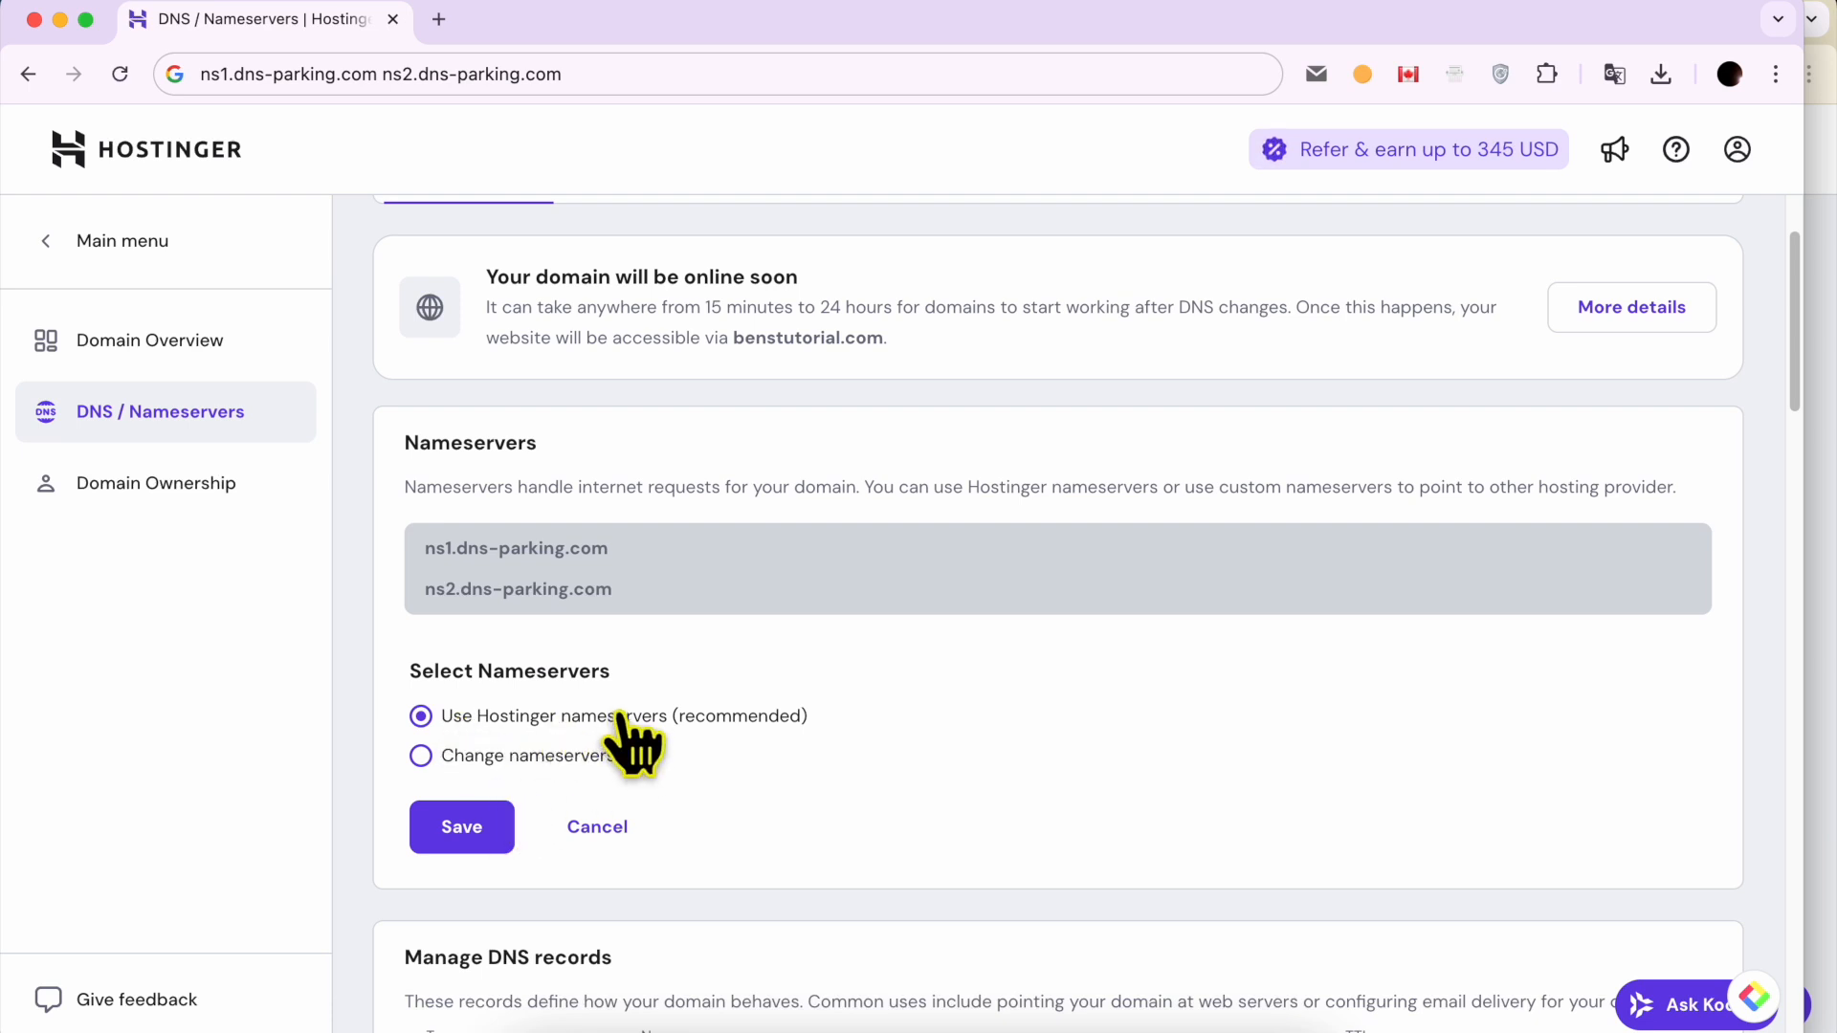
left_click(470, 756)
scroll(780, 774, "down", 3)
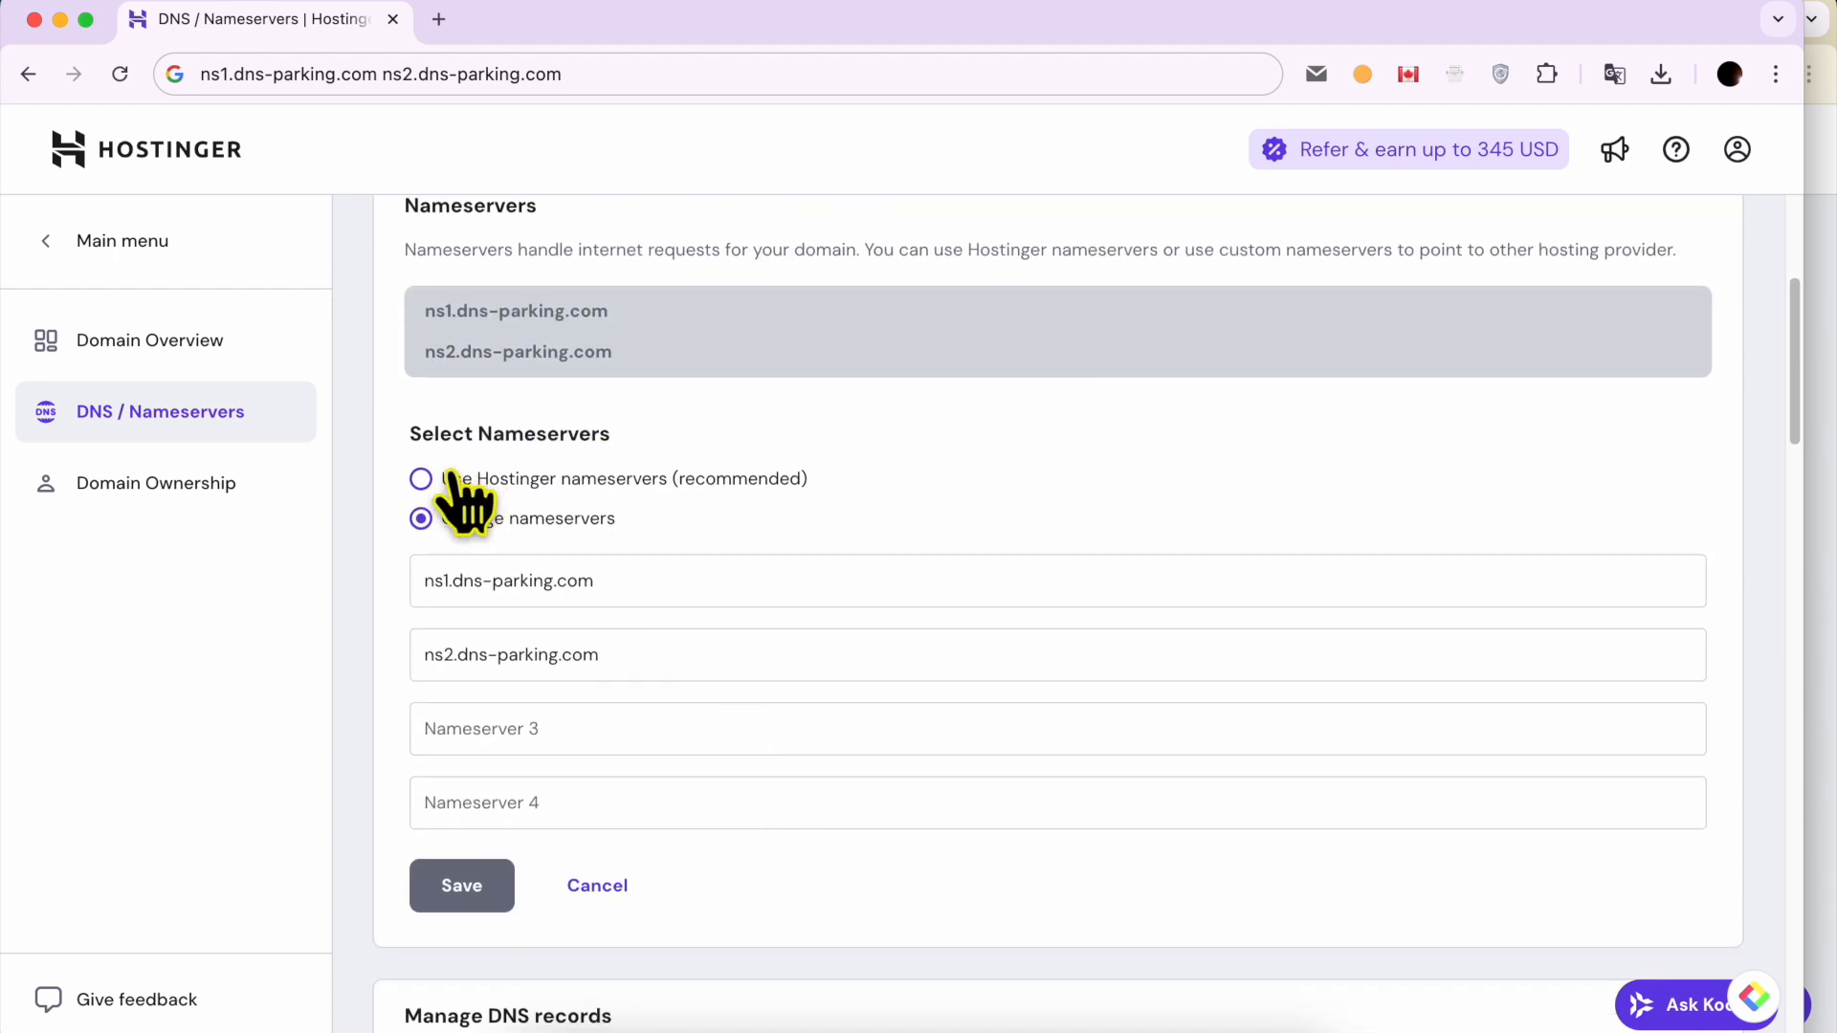
triple_click(612, 575)
triple_click(635, 653)
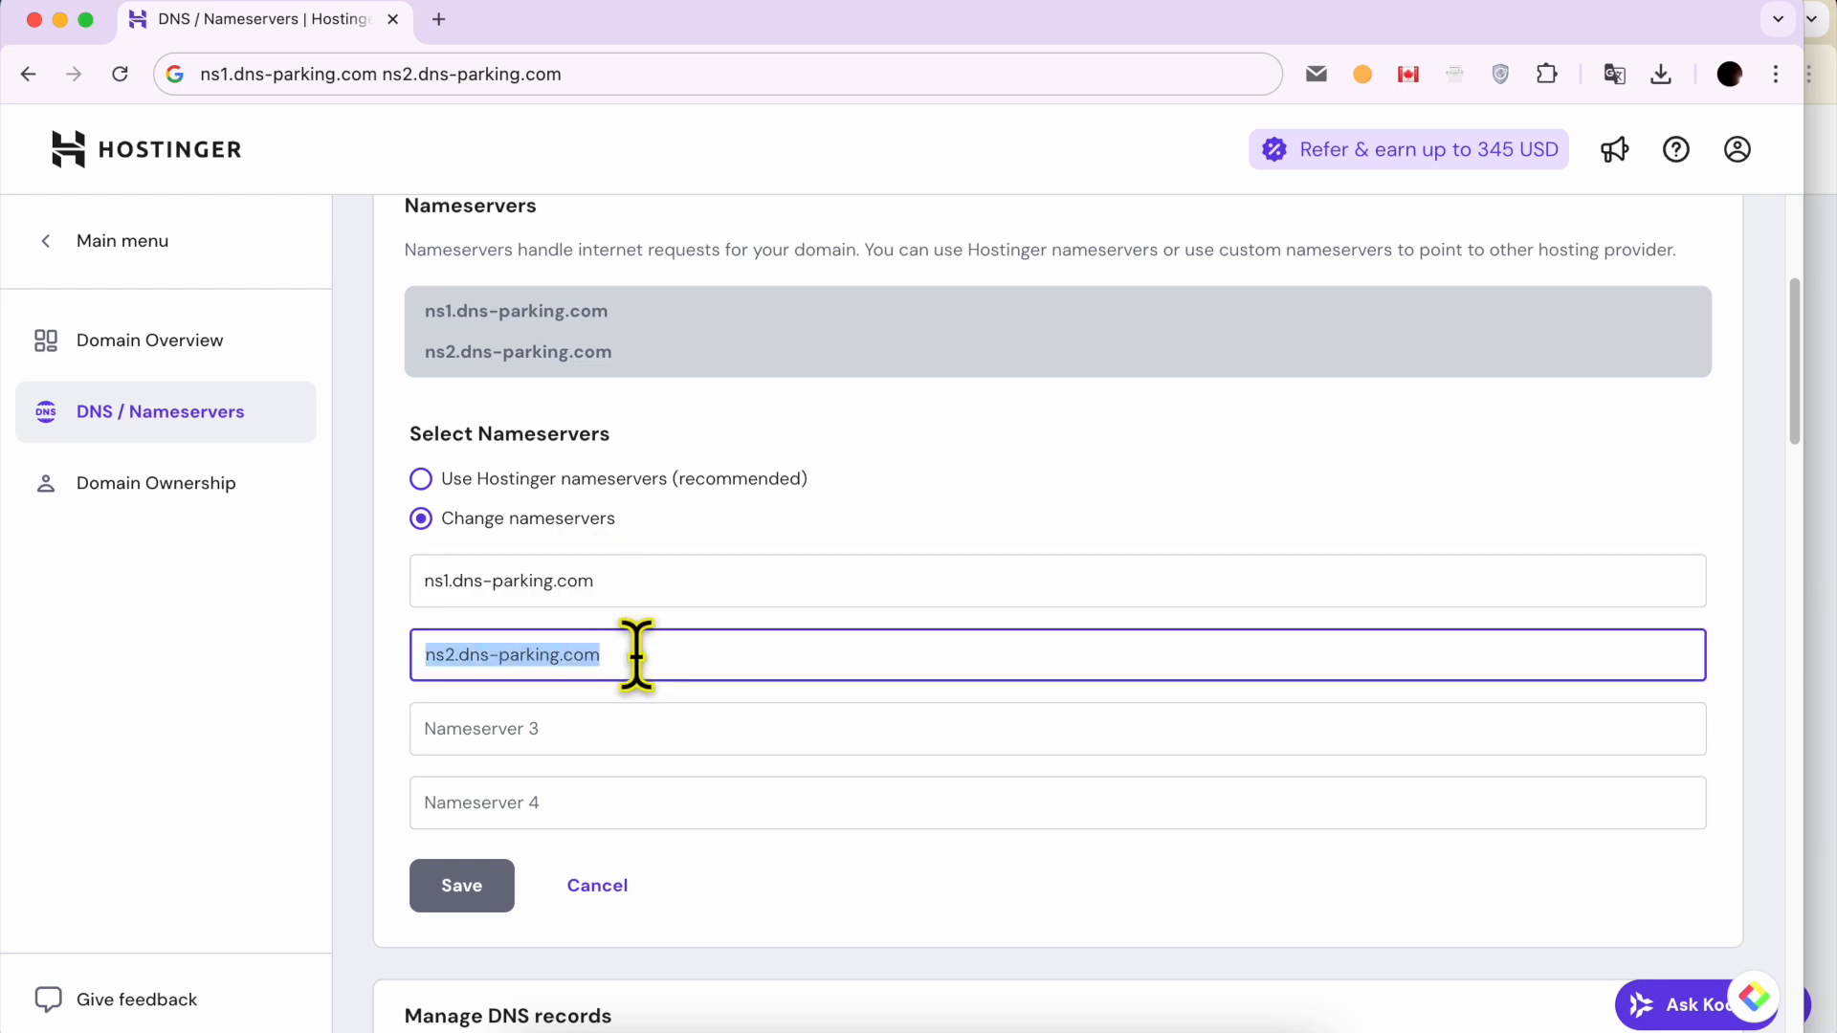
left_click(572, 481)
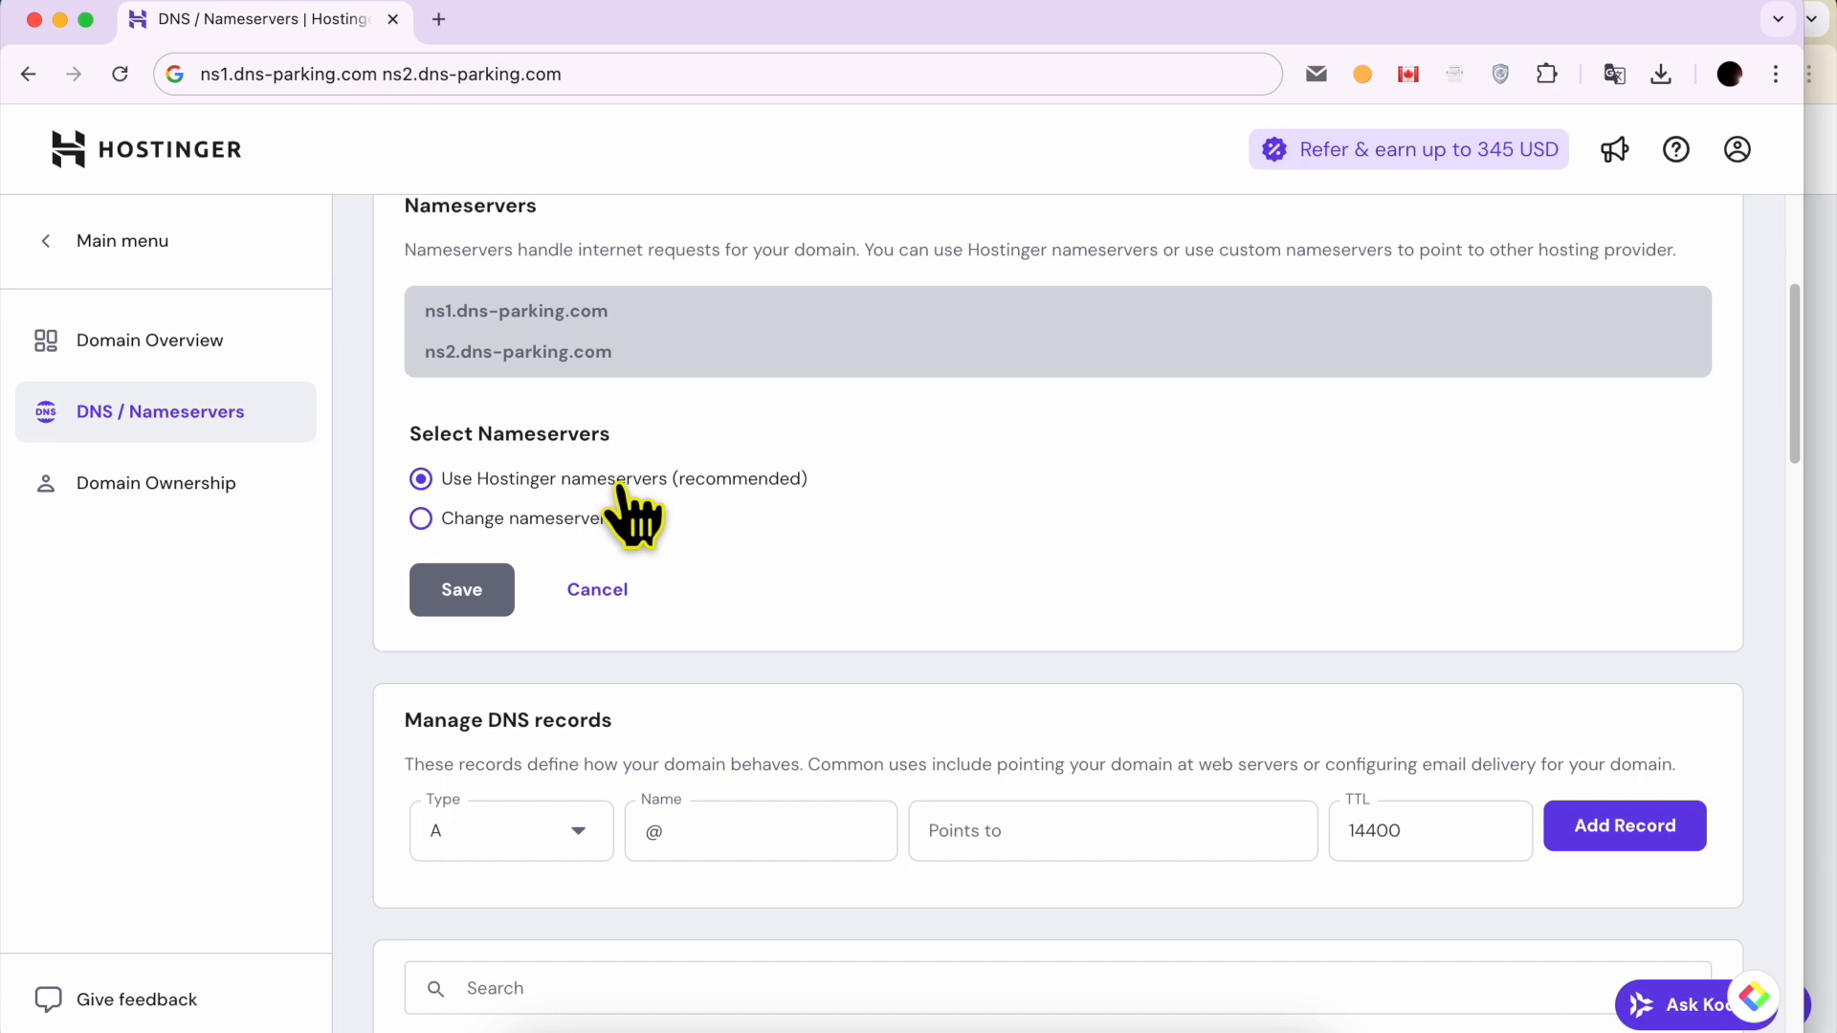
left_click(1829, 485)
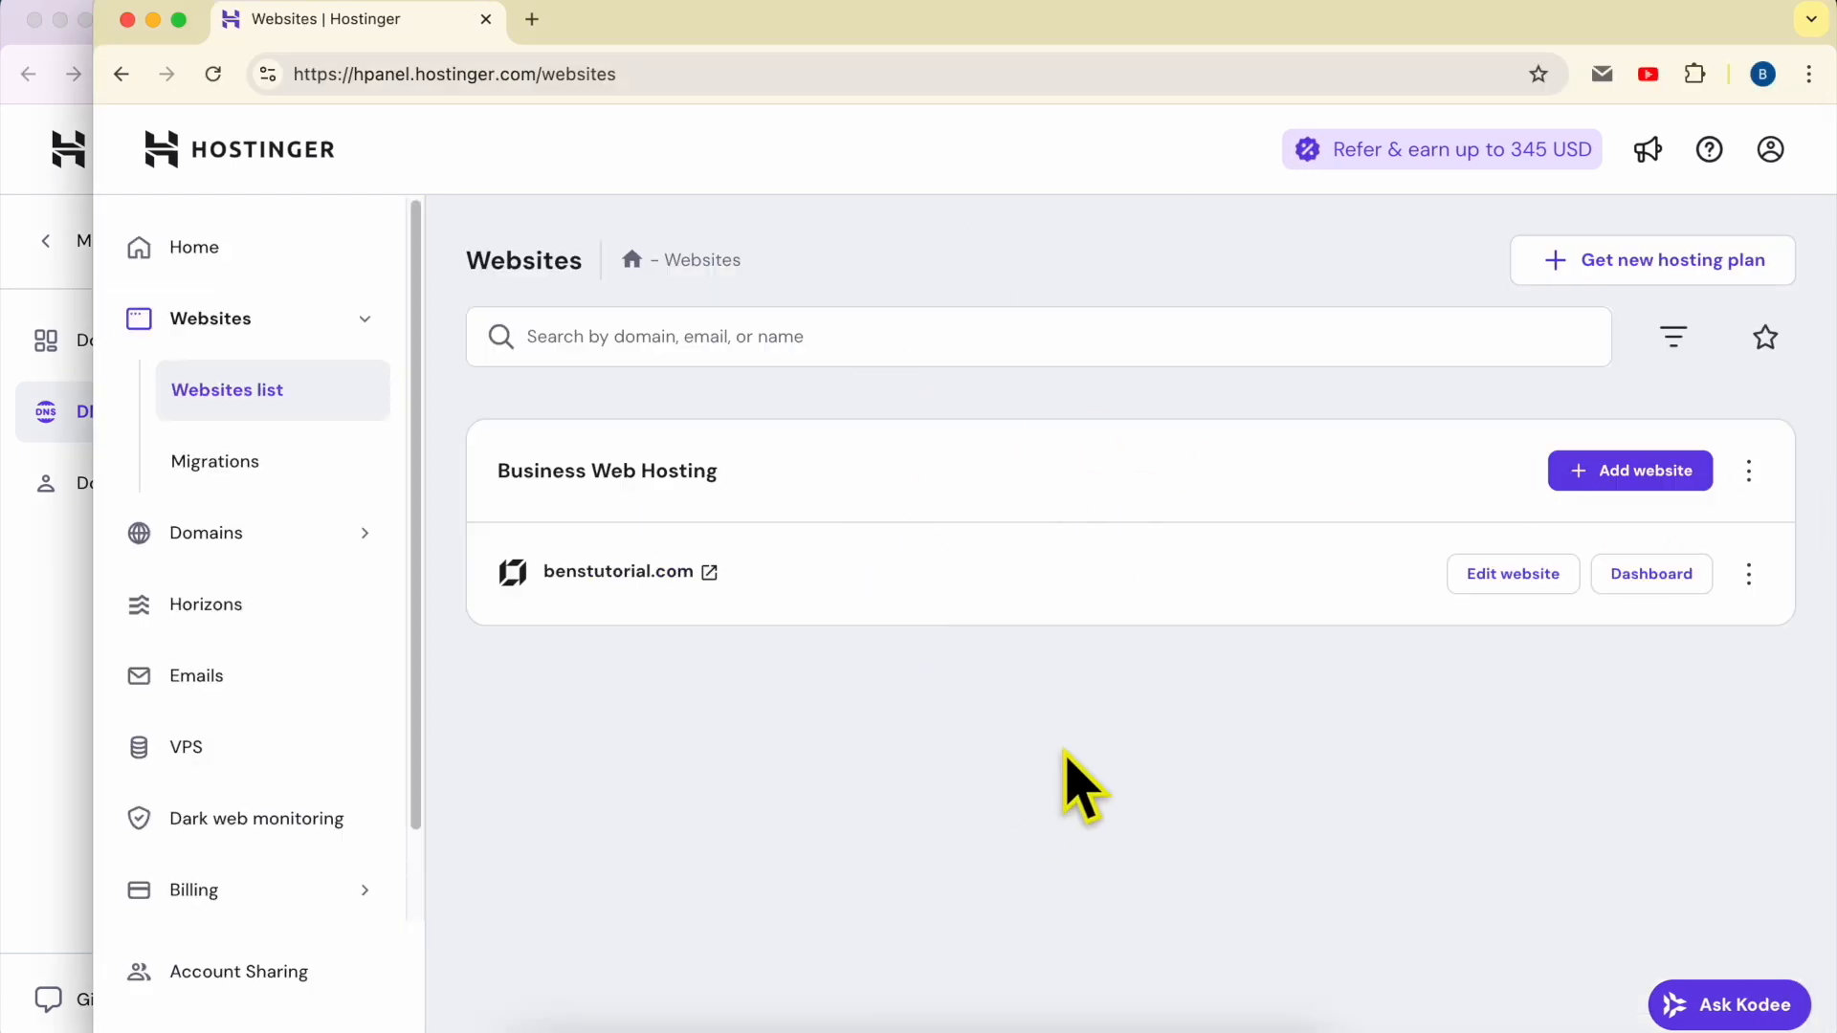
left_click(65, 670)
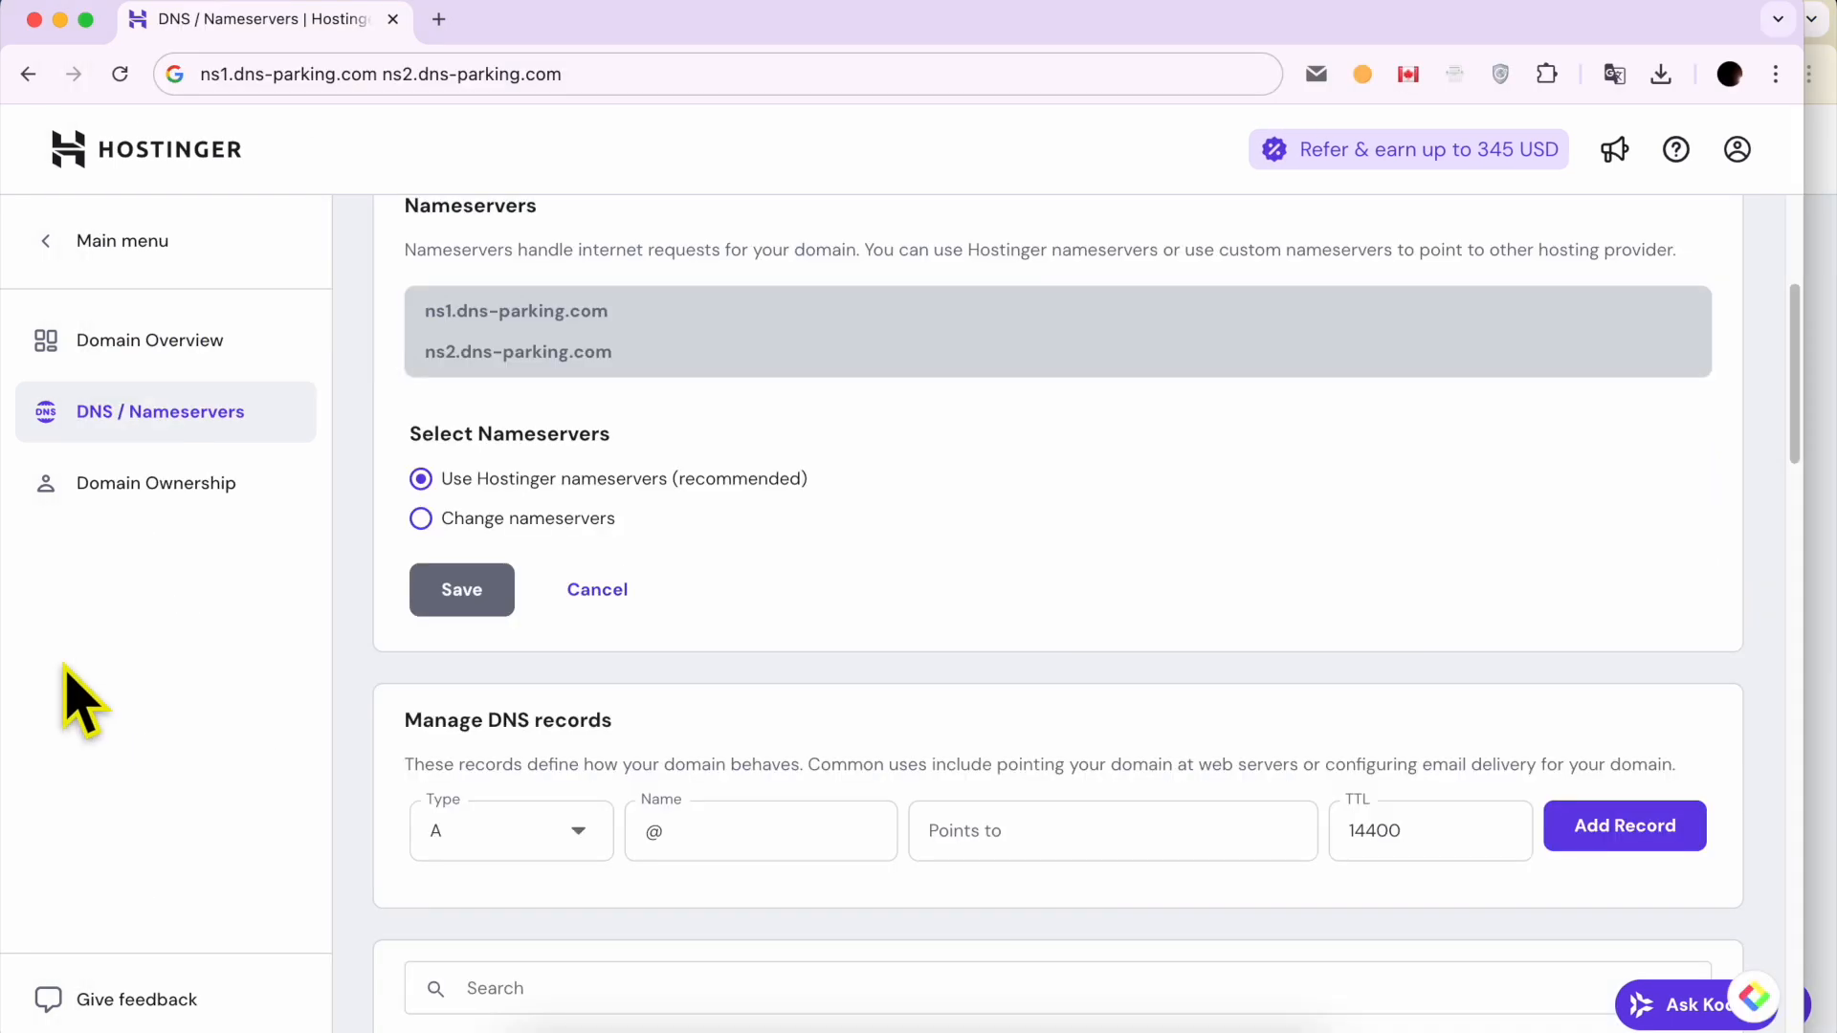
left_click(1829, 410)
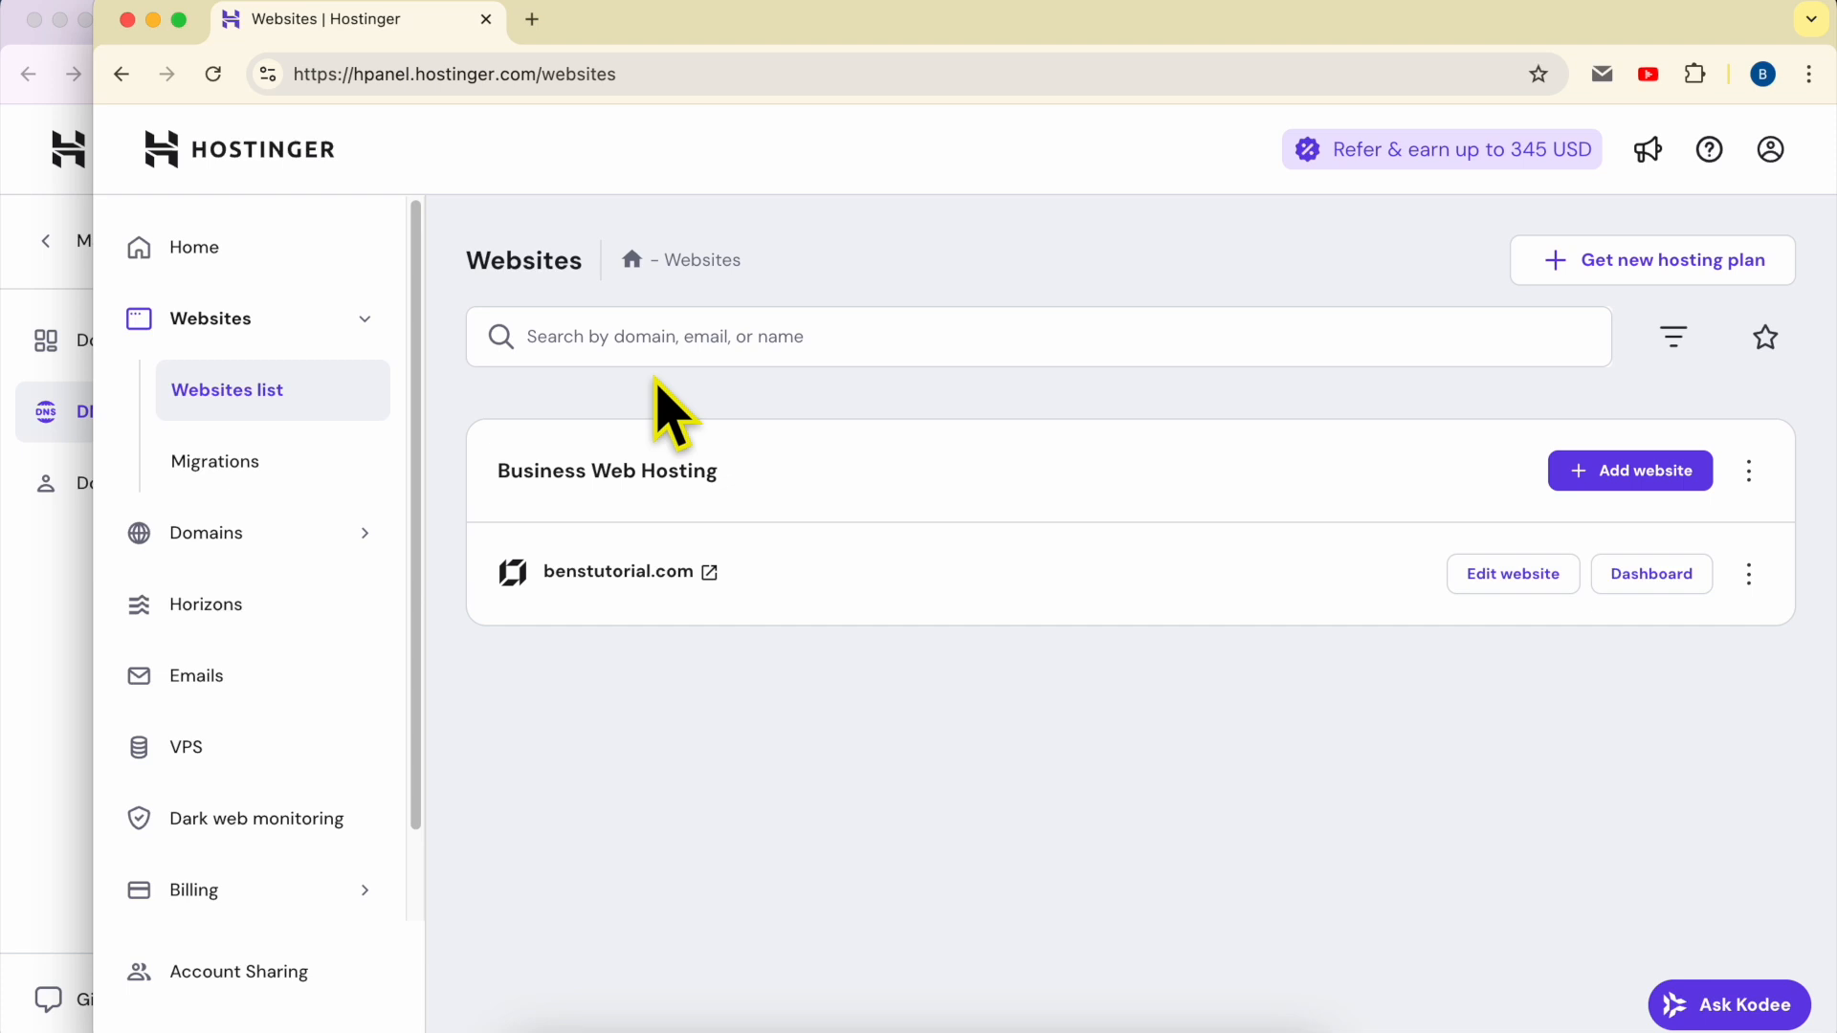
left_click(19, 555)
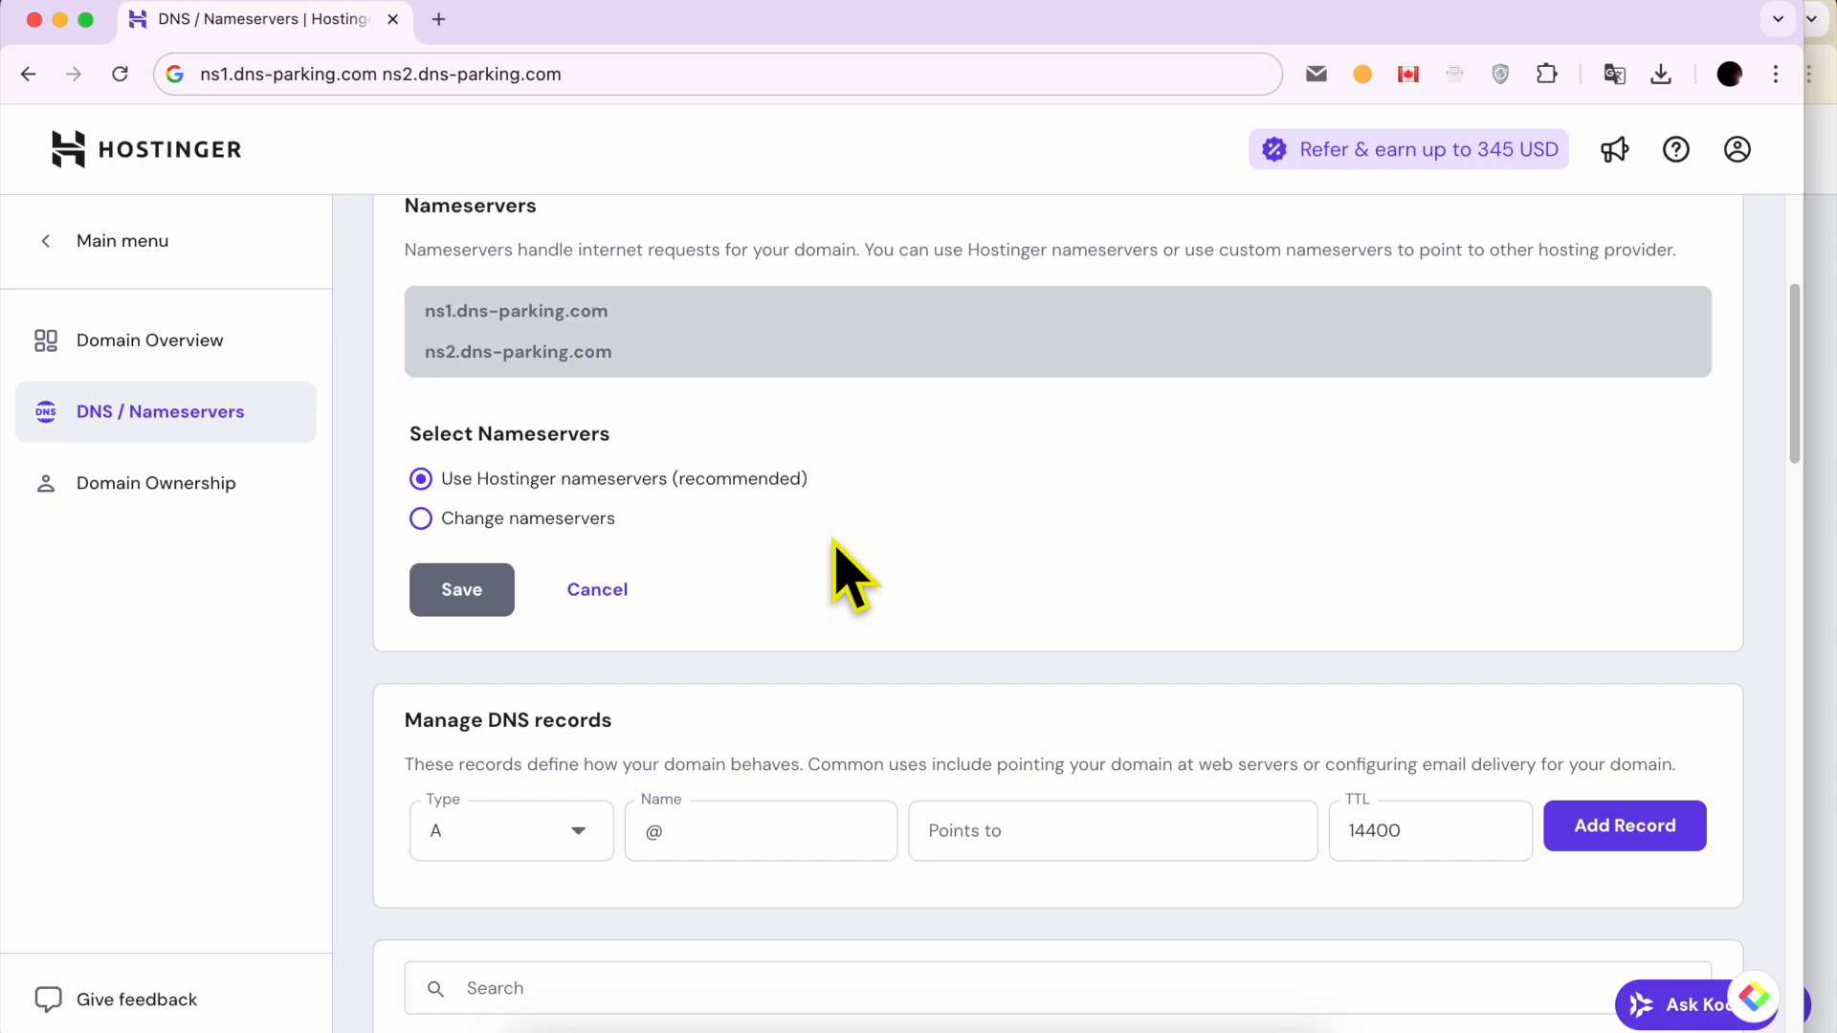
Step: Switch to the hosting account's browser window, visit the benstutorial.com site from the websites list and return to the list
left_click(1831, 449)
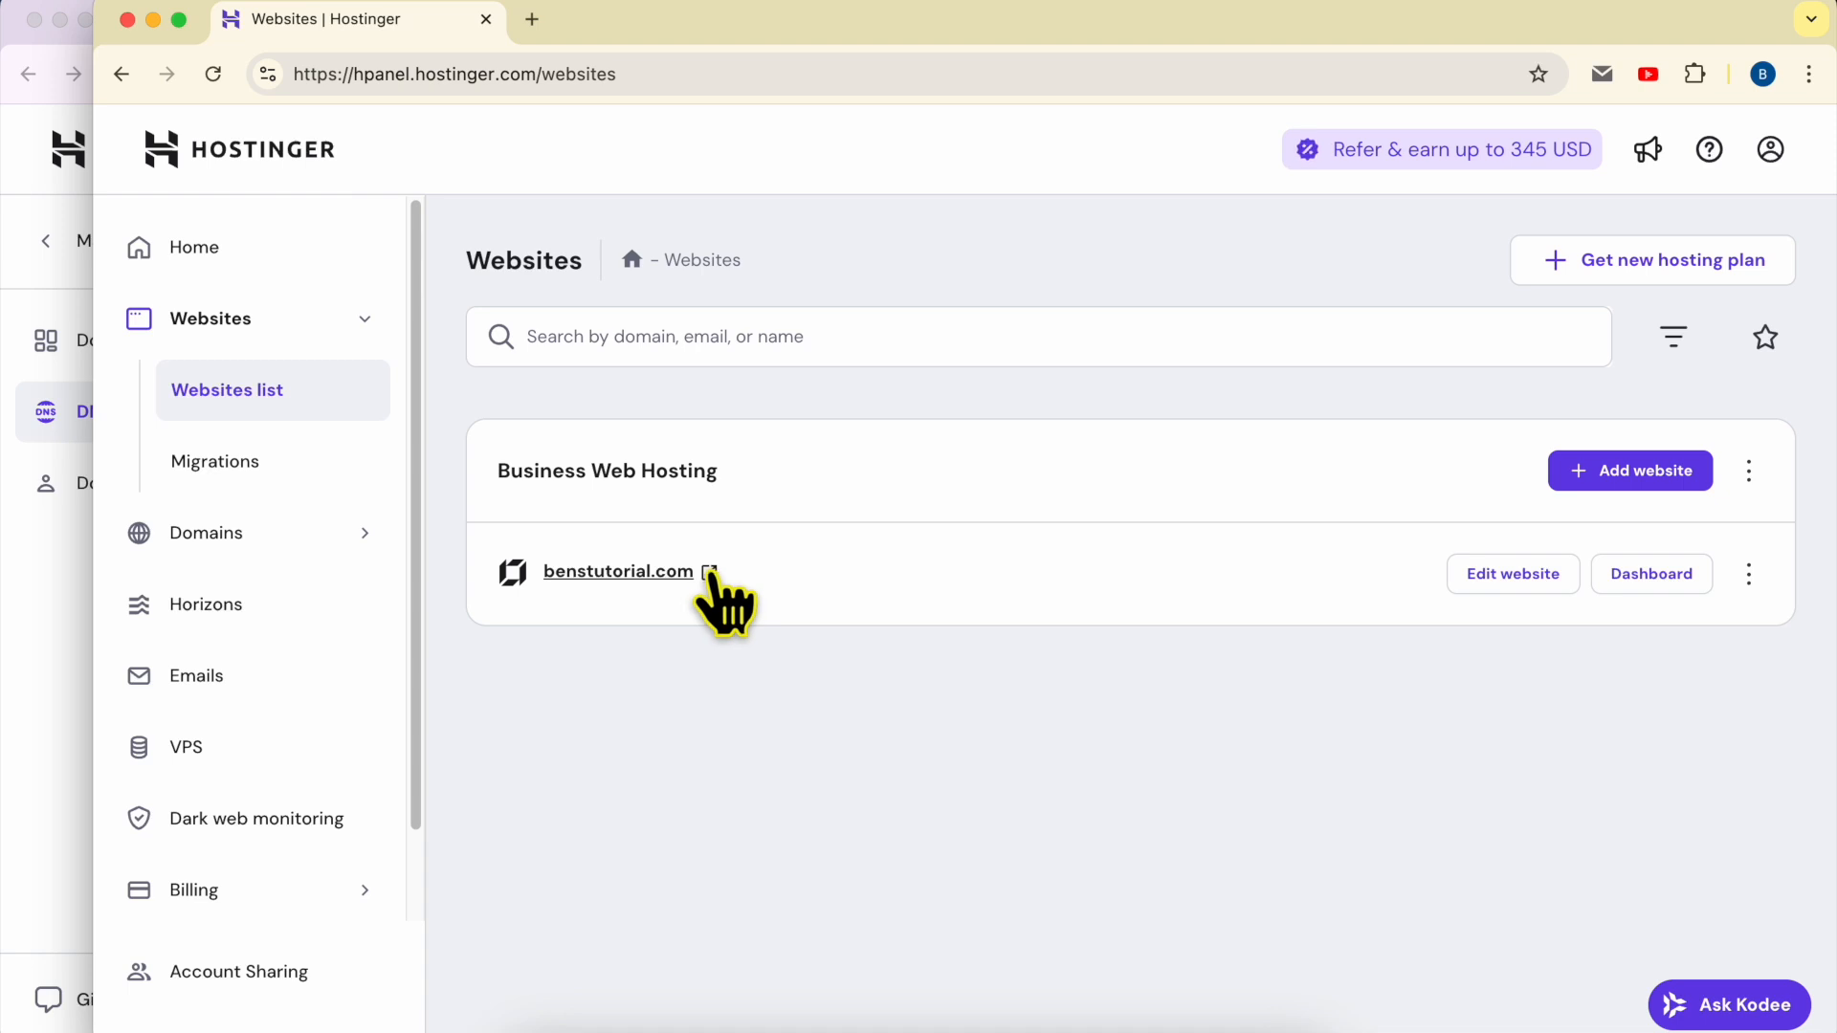
left_click(709, 574)
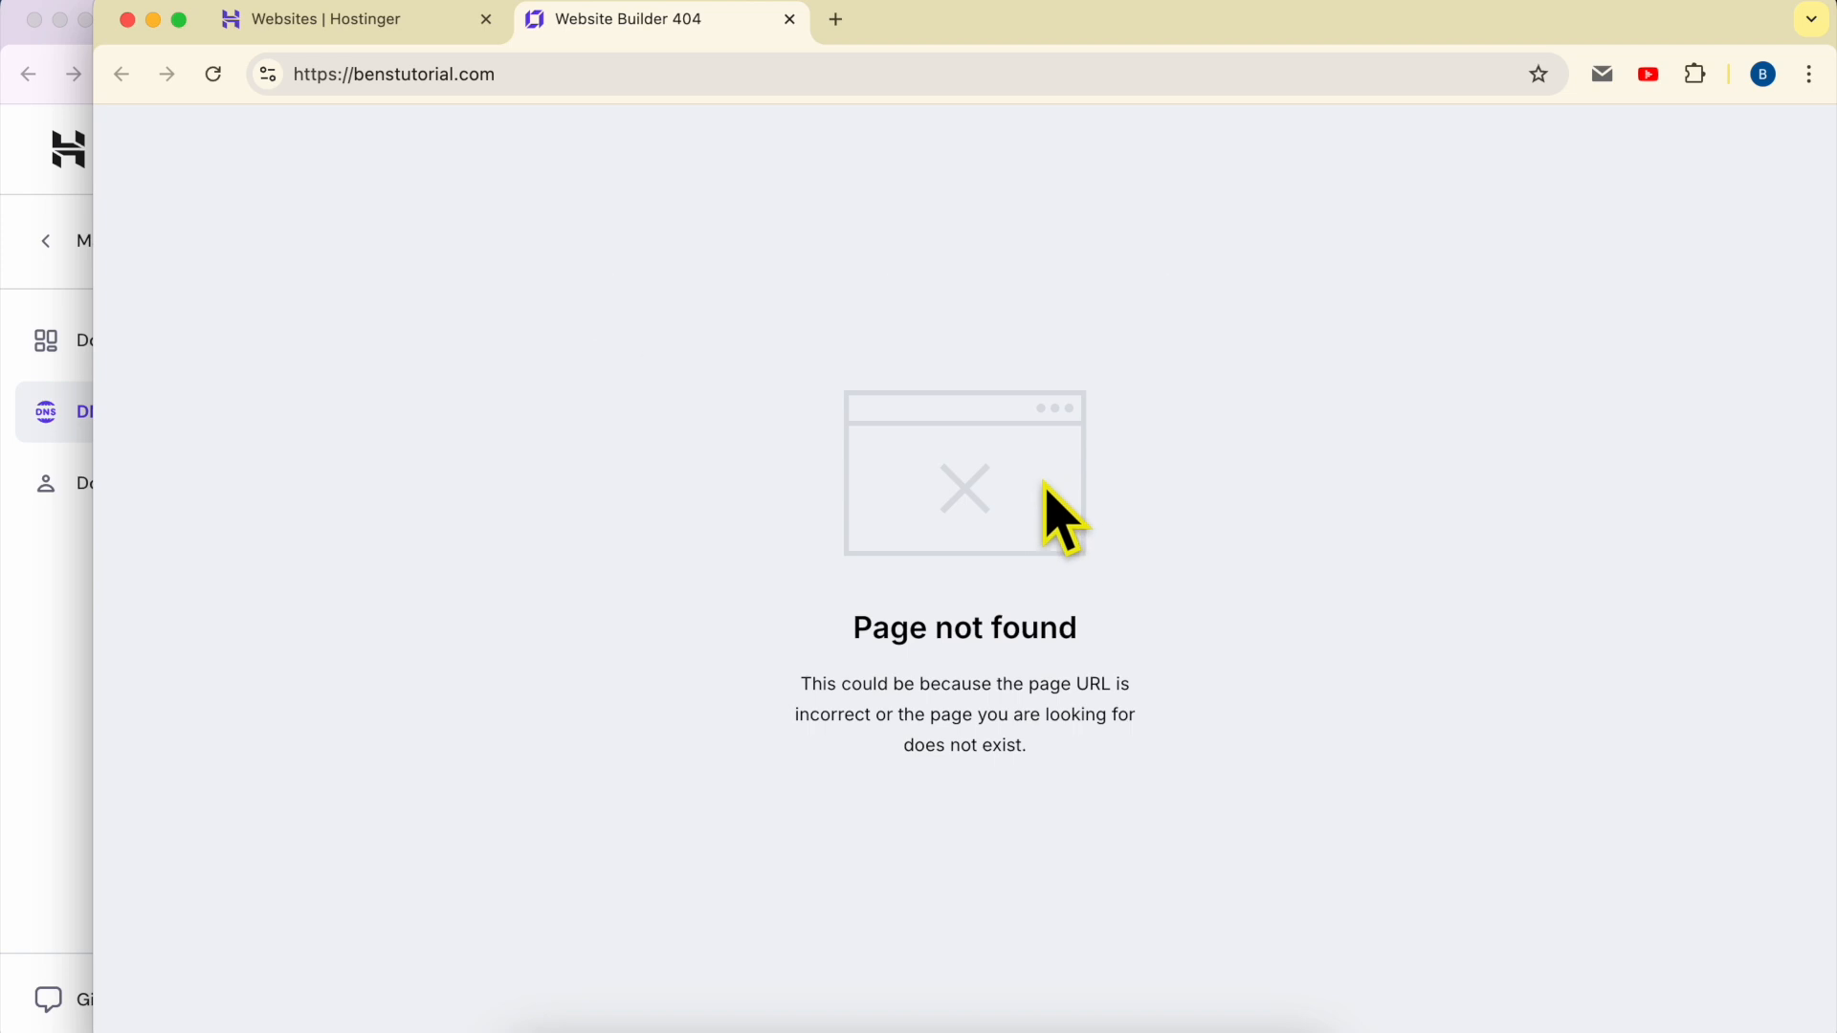
left_click(392, 36)
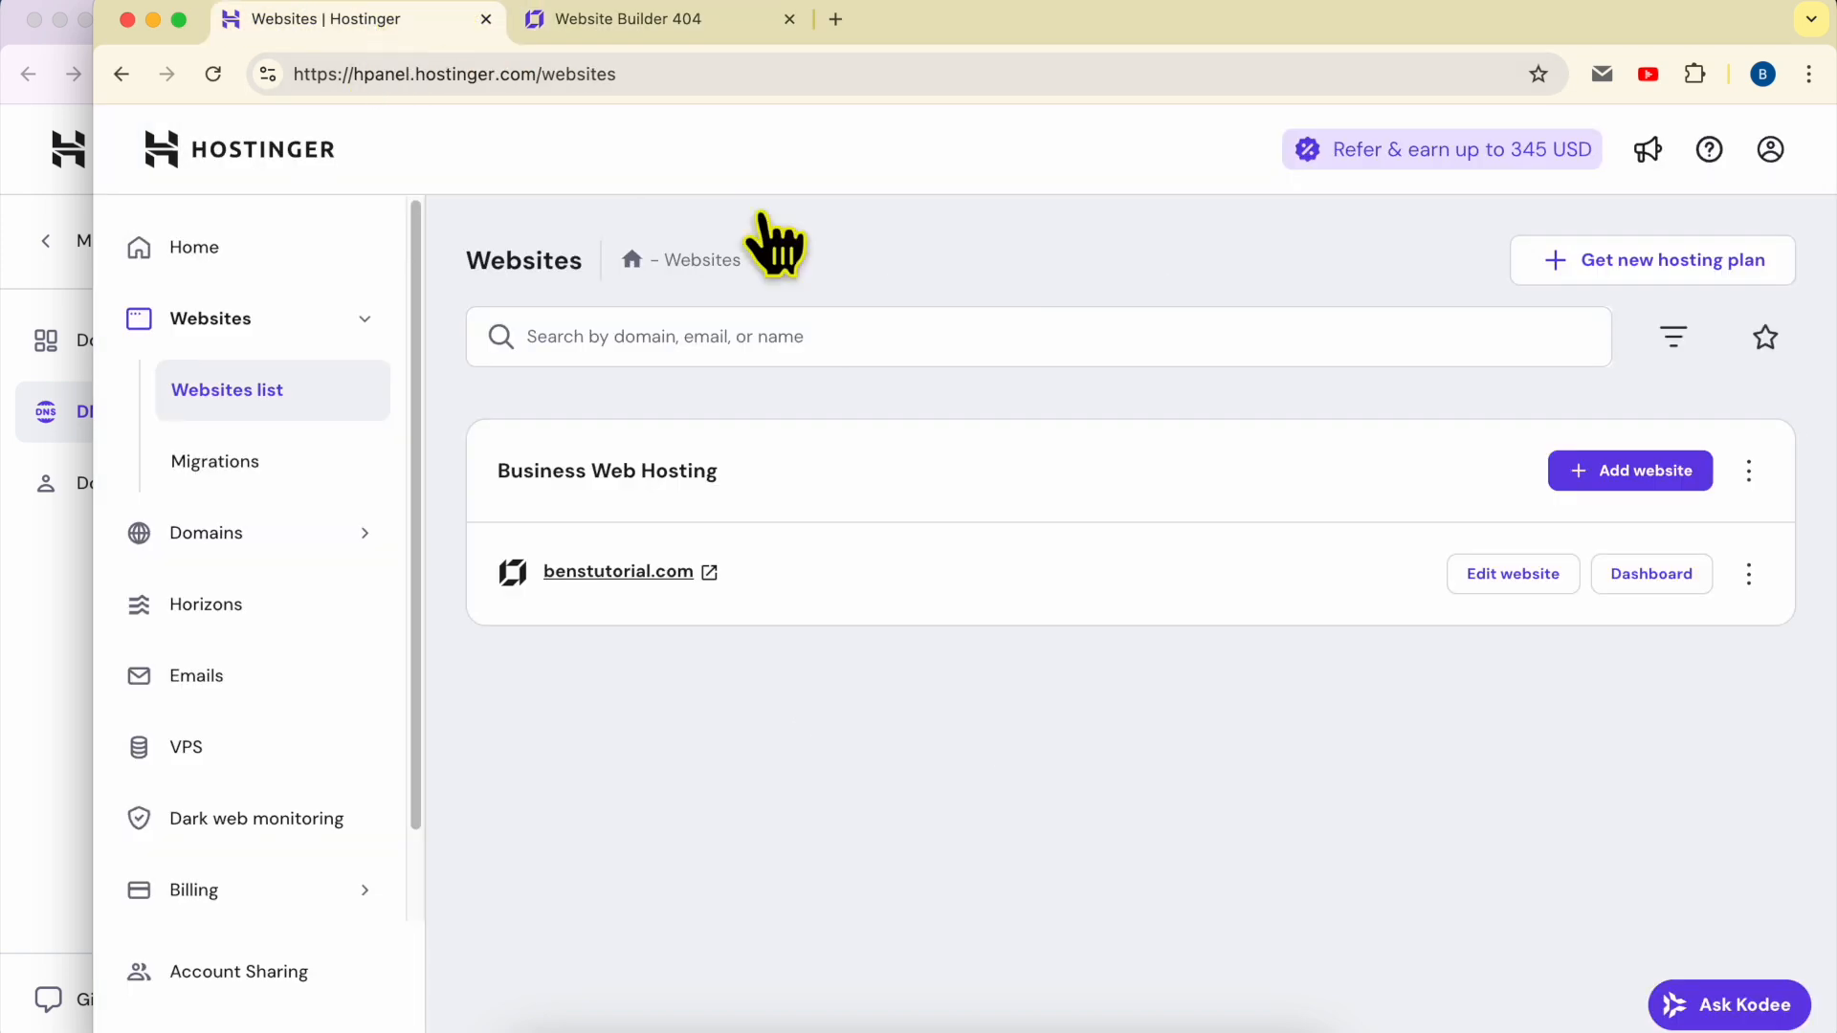
Step: Open the benstutorial.com website for editing and publish it live, and reload its public page
left_click(1493, 574)
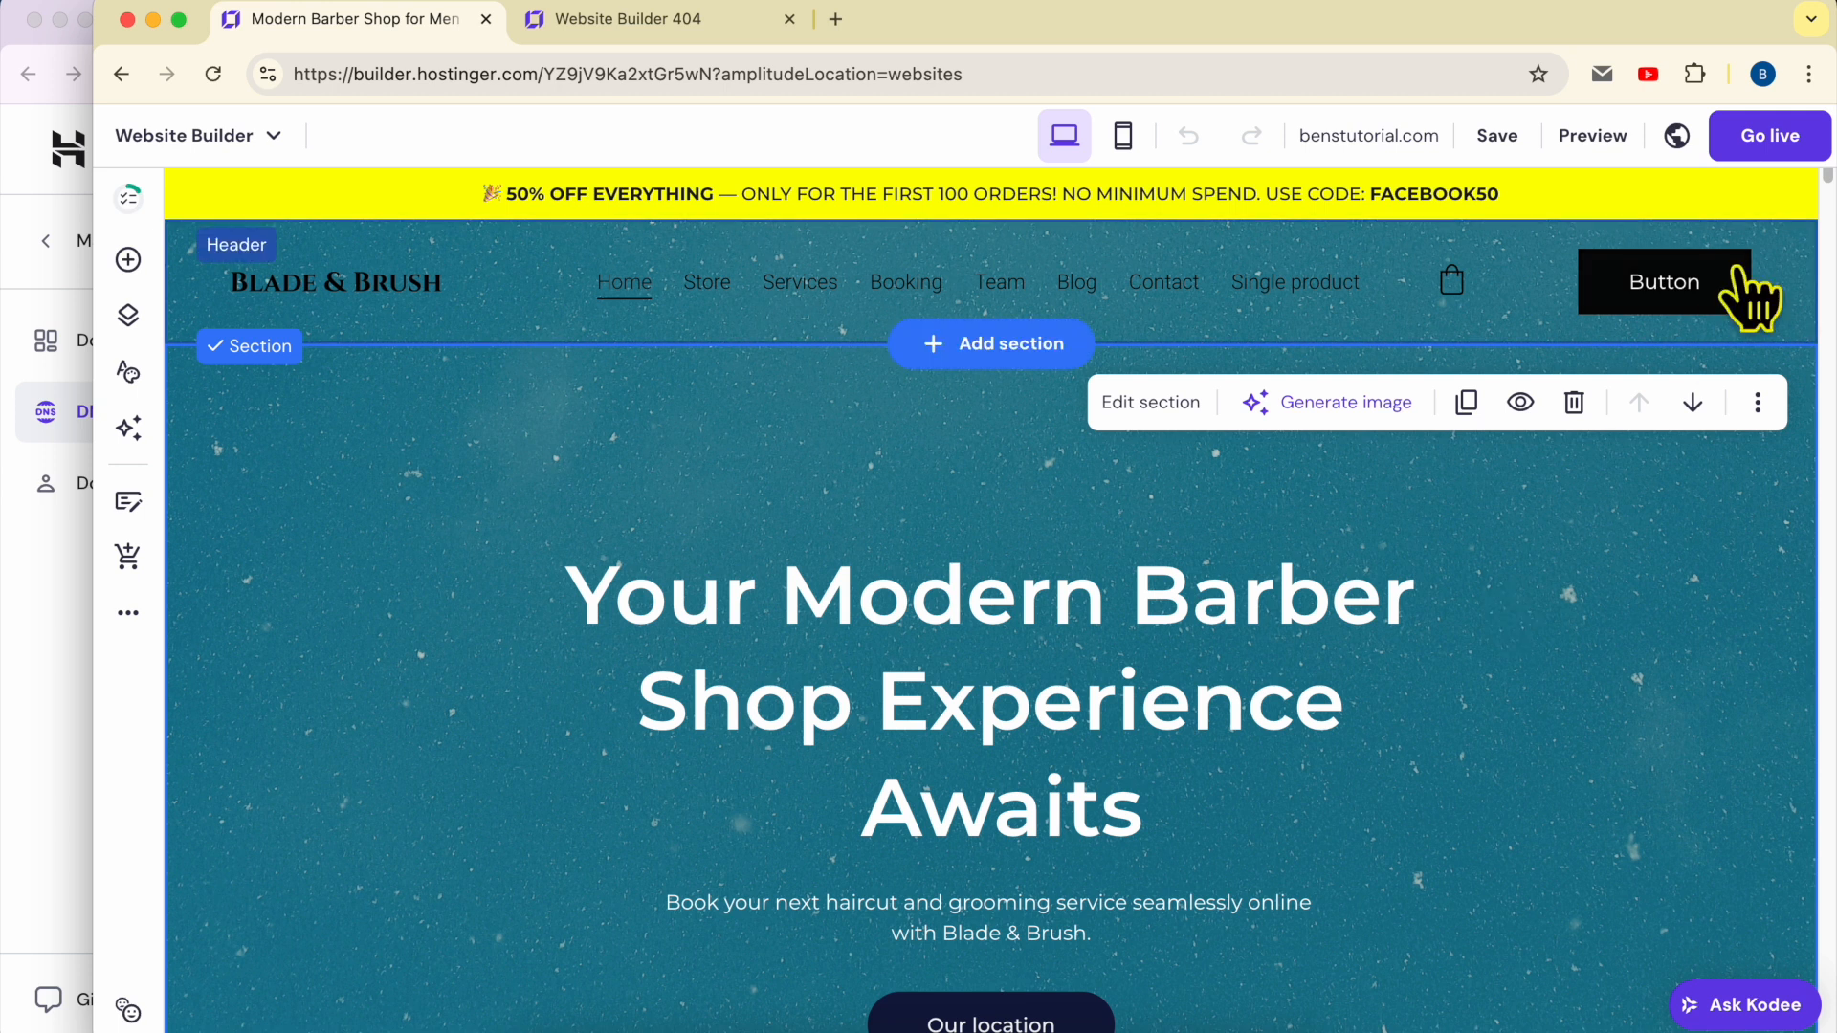
left_click(1762, 140)
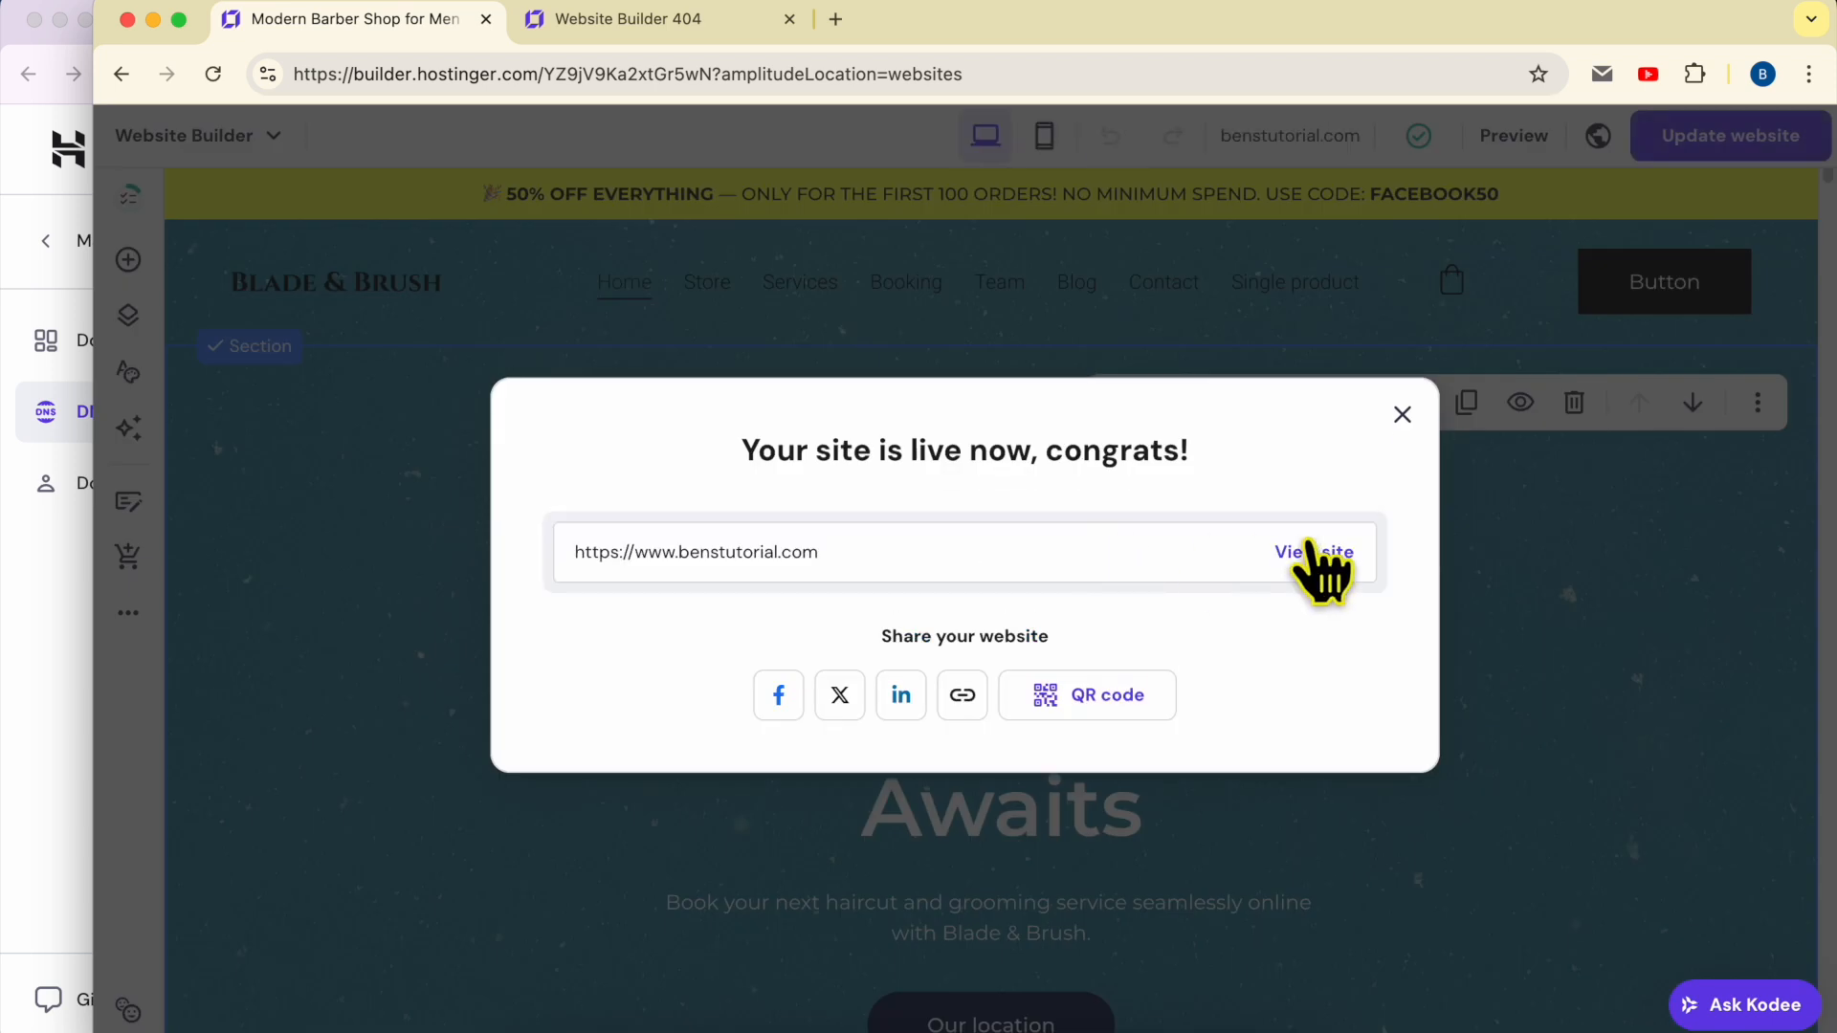
left_click(1312, 552)
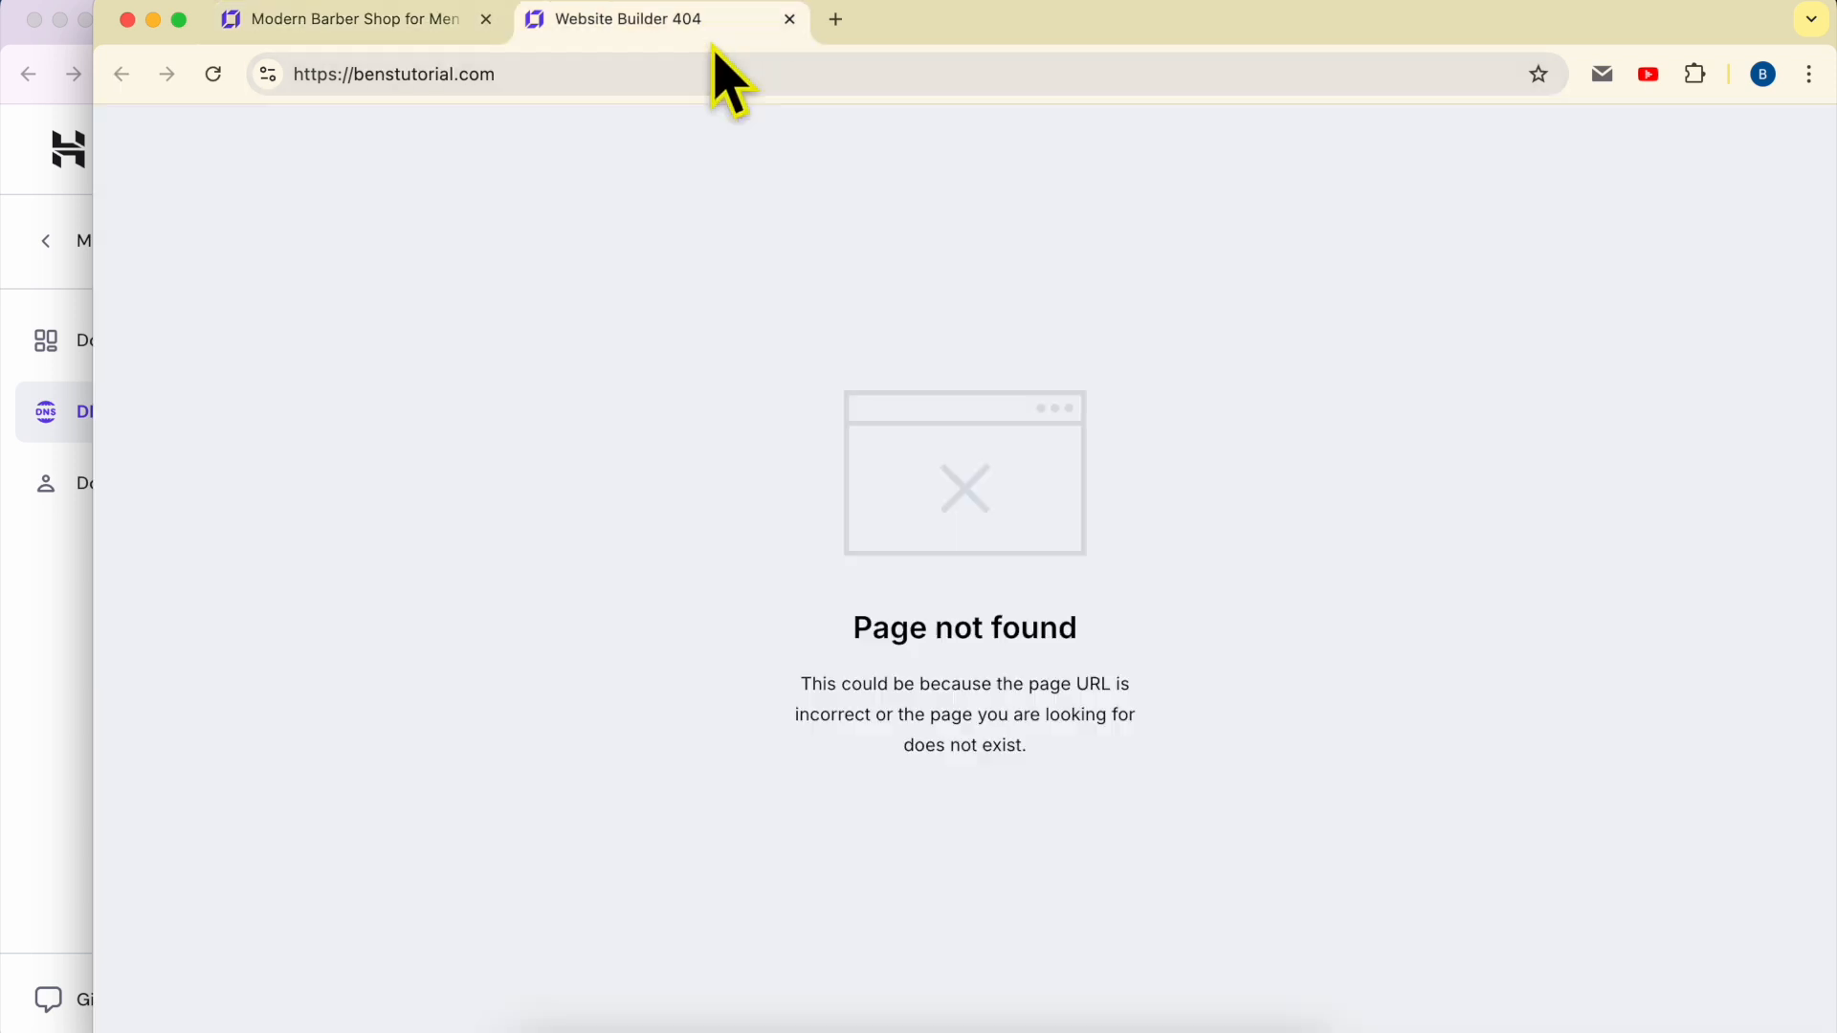
left_click(212, 75)
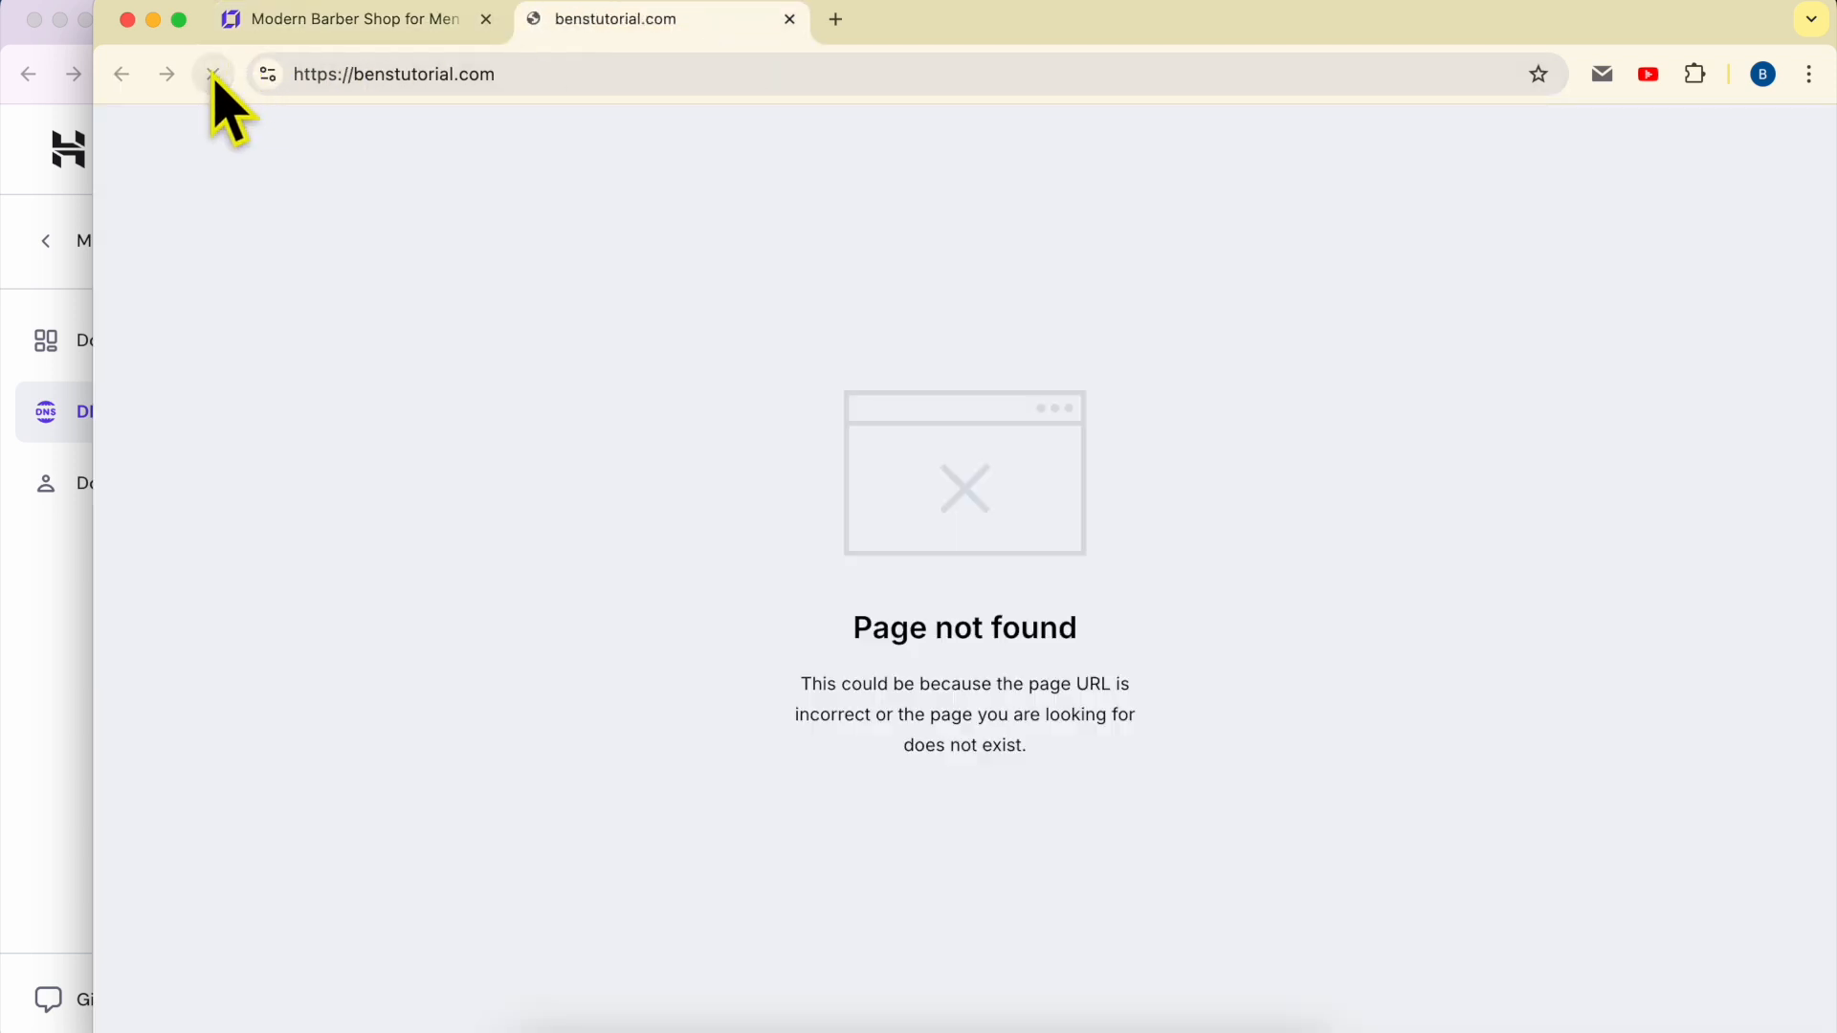